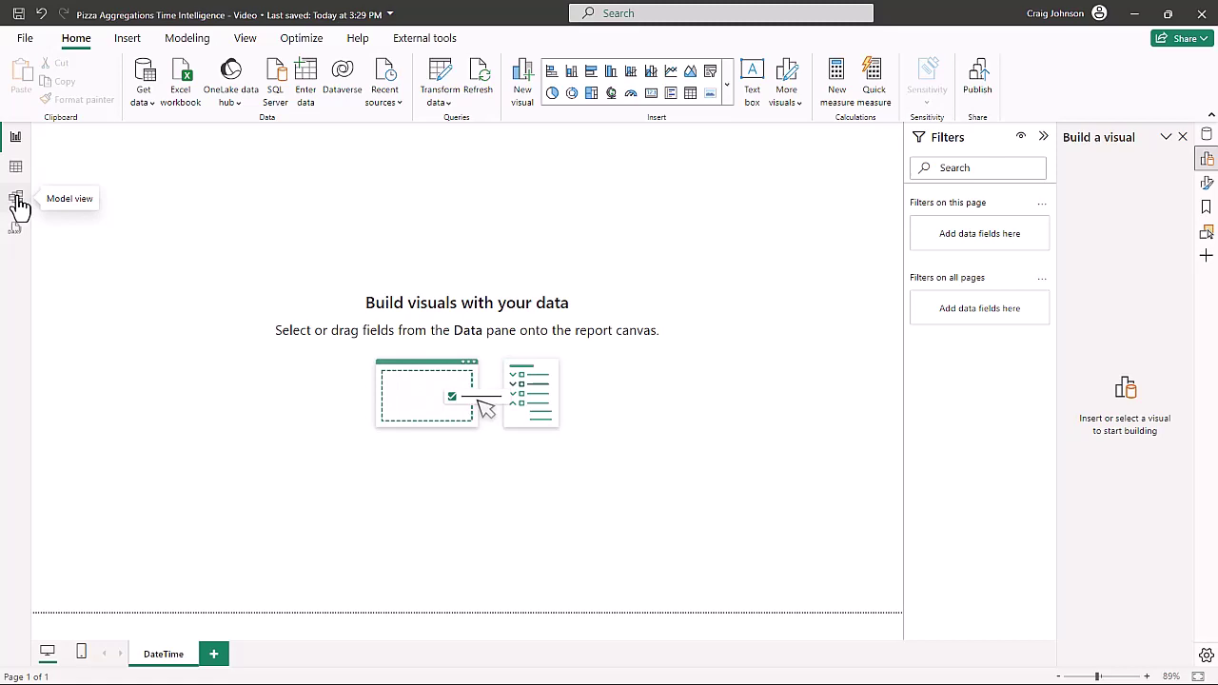
Examine the table relationships in the data model and the fields of the orders and Date tables
left_click(16, 200)
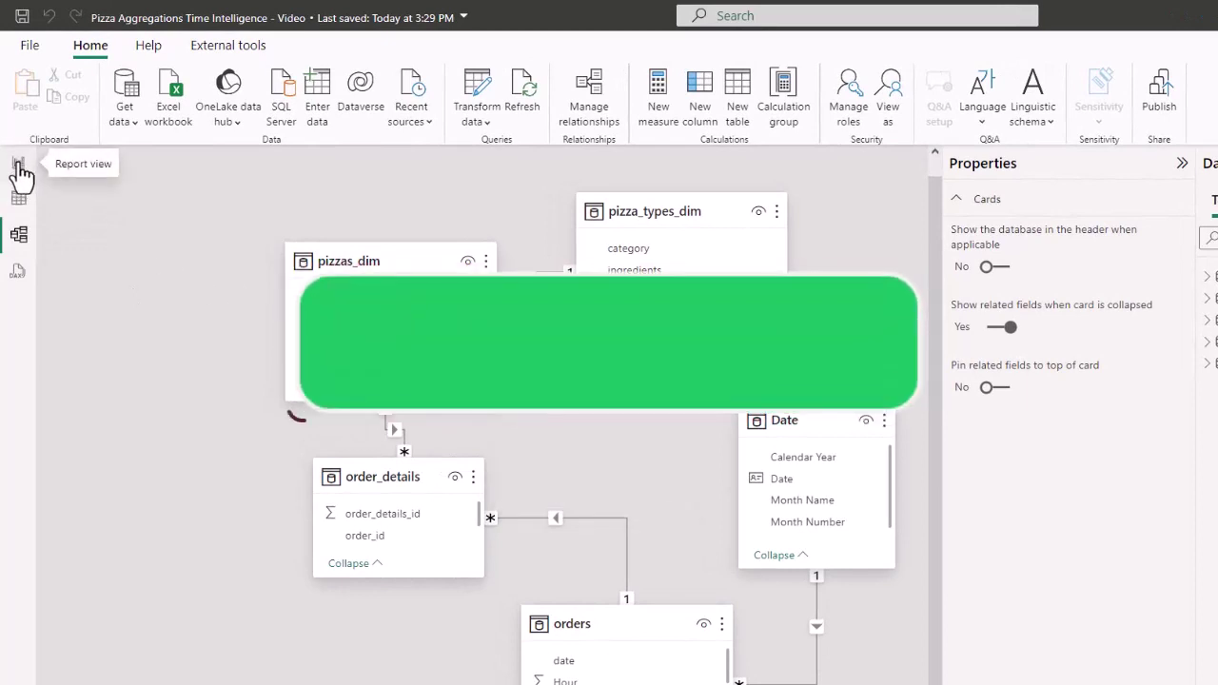
left_click(19, 167)
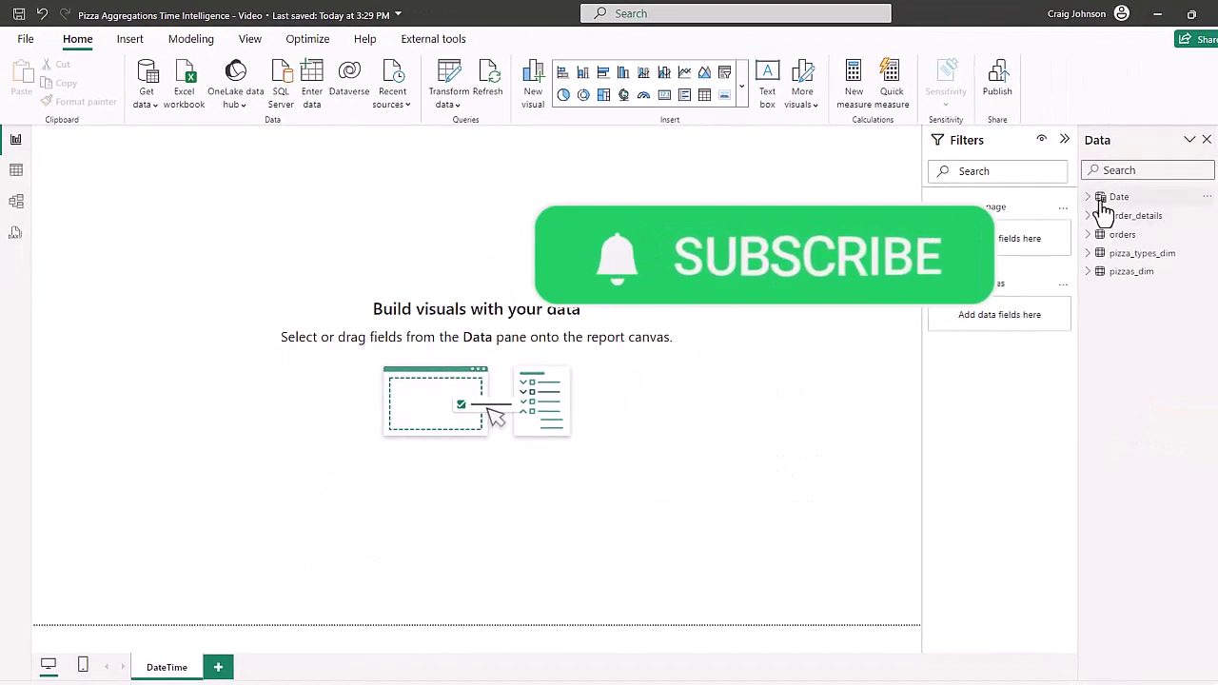
mouse_move(1102, 209)
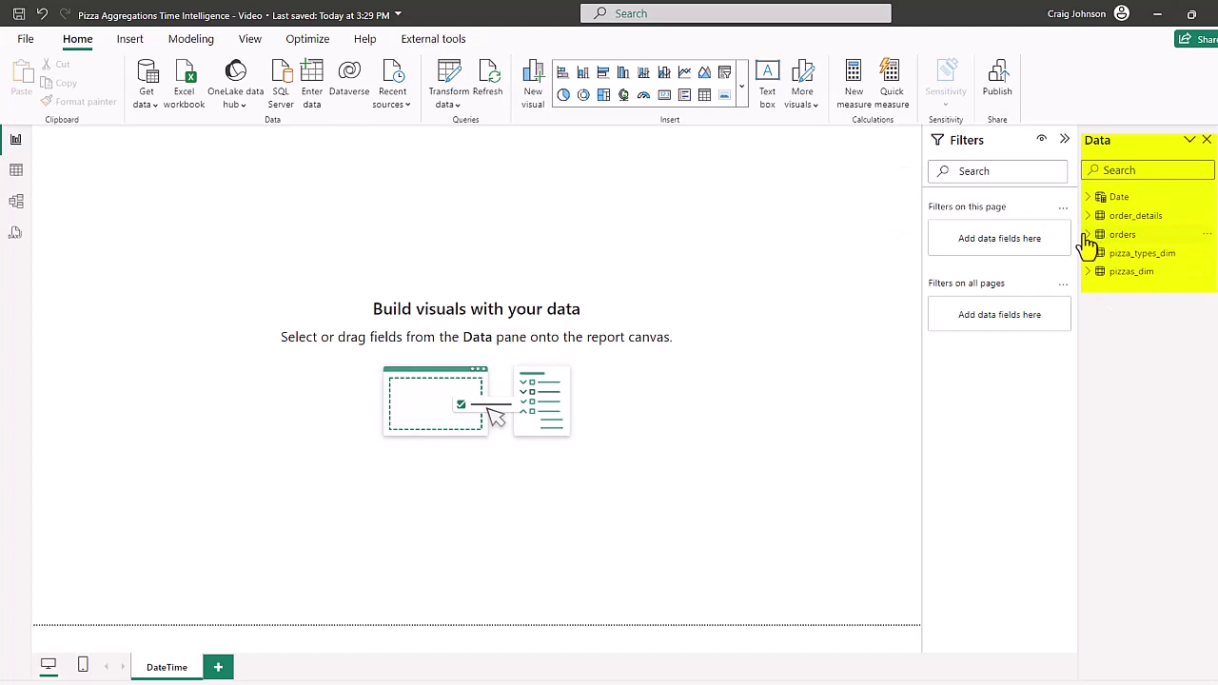
mouse_move(1091, 266)
left_click(1089, 235)
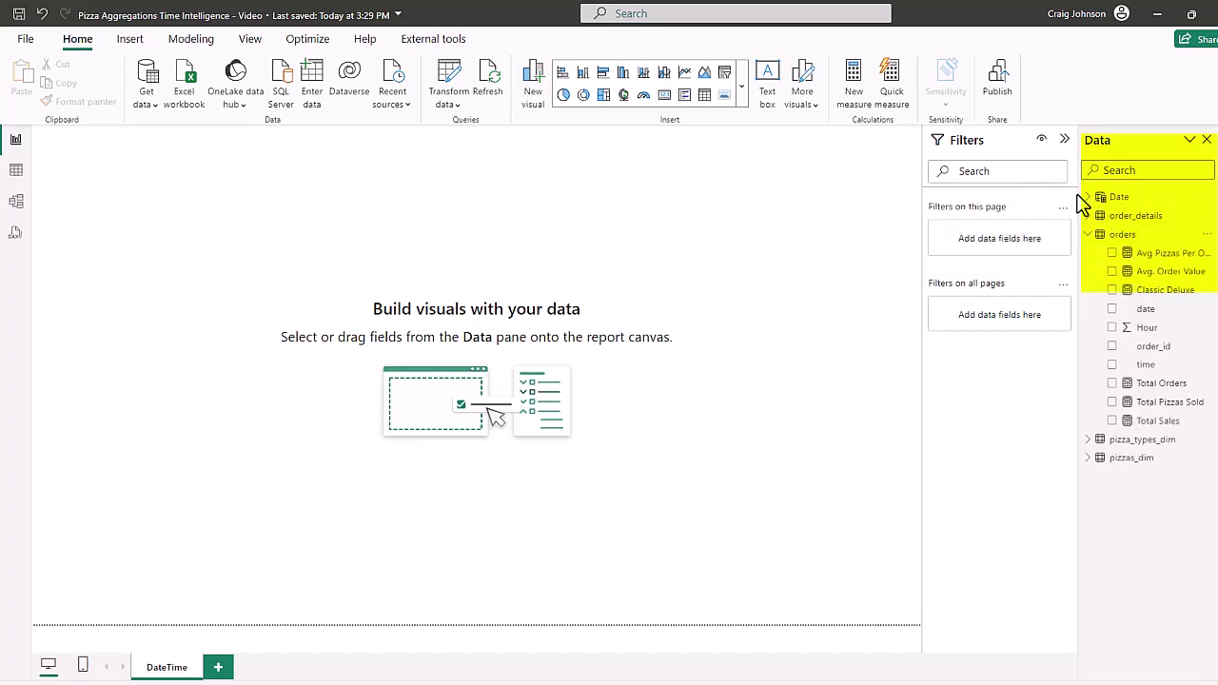
left_click(1088, 197)
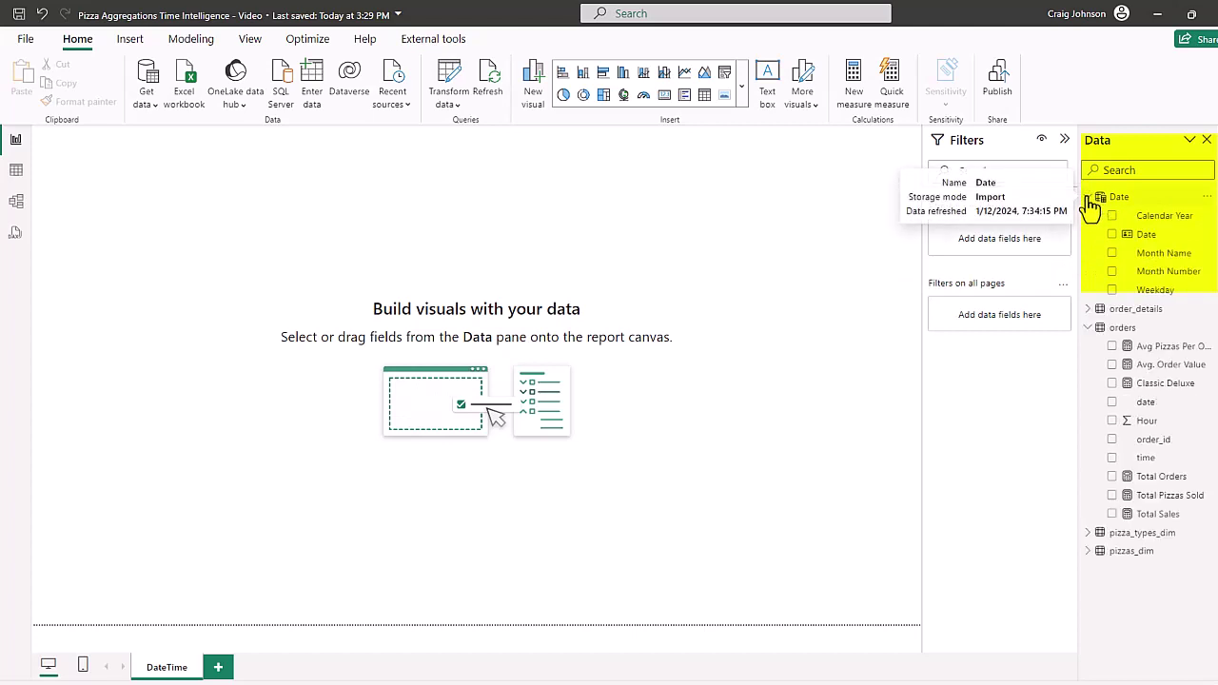
left_click(1088, 197)
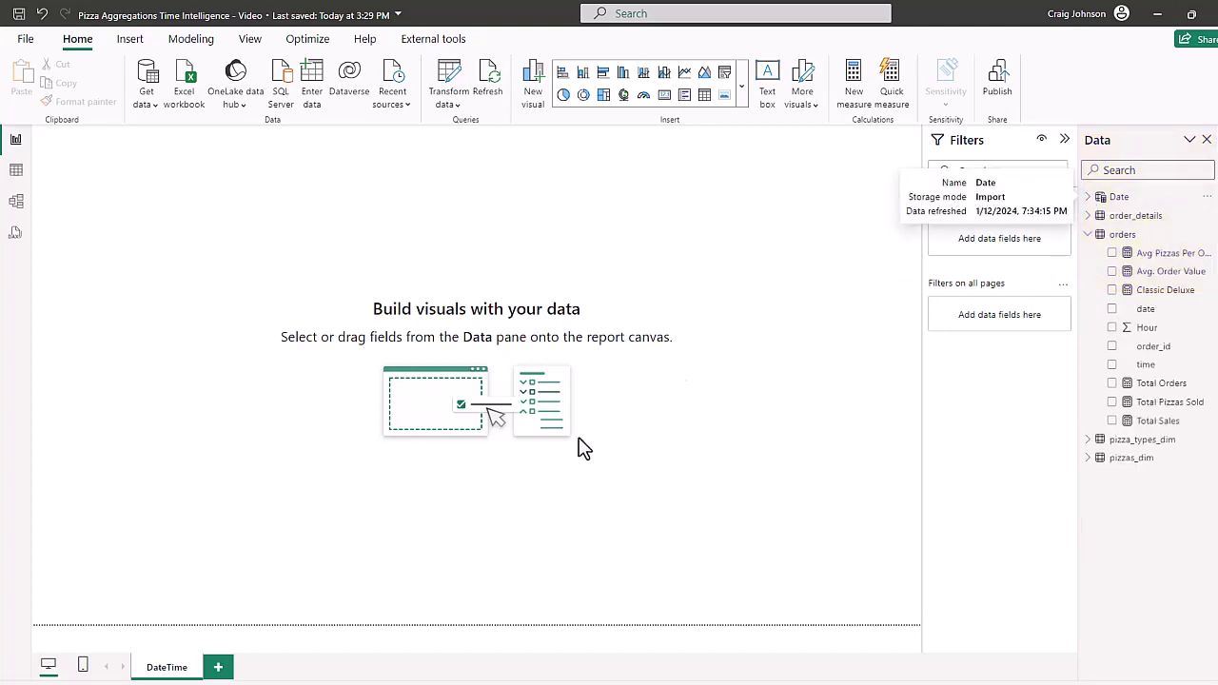
Add a new report page and rename it TIME INTELLIGENCE
left_click(217, 671)
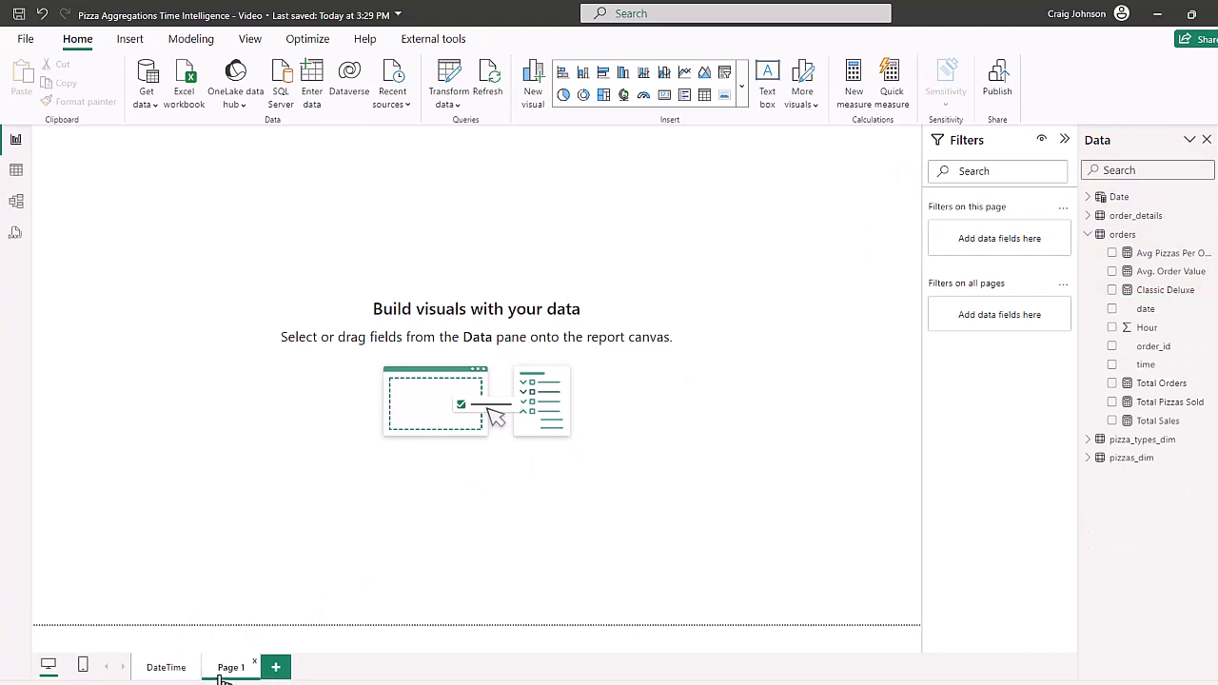
right_click(234, 669)
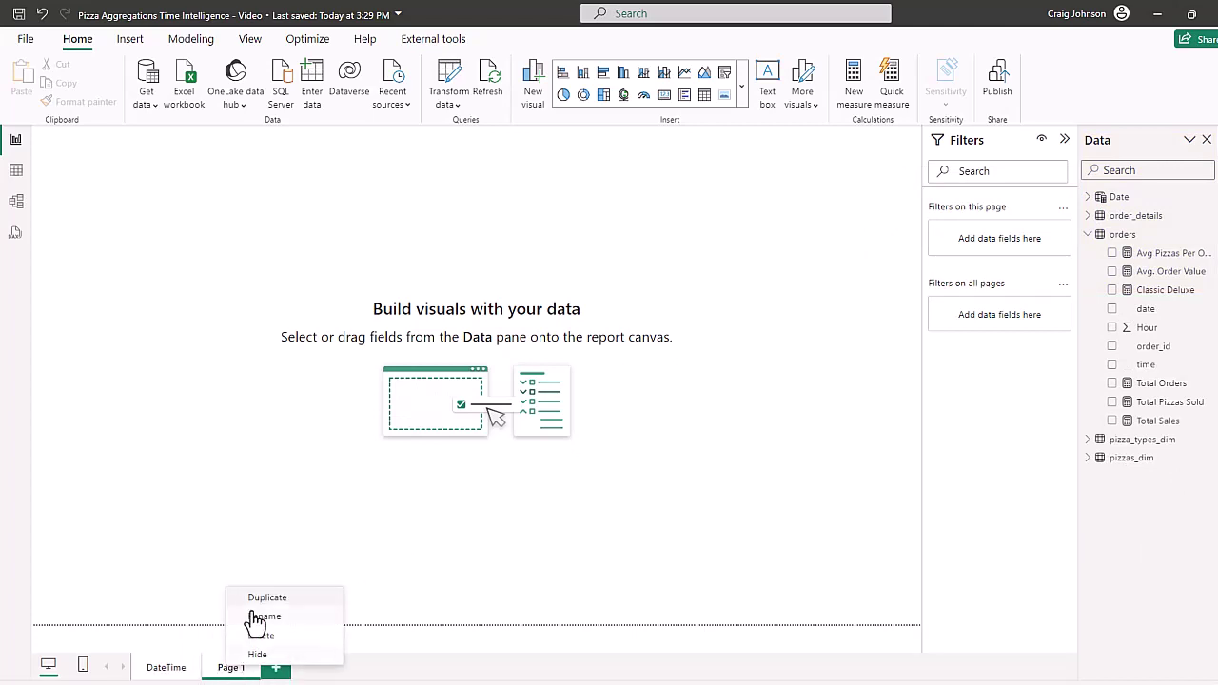
left_click(254, 617)
type("TIME INTELLIGENCE")
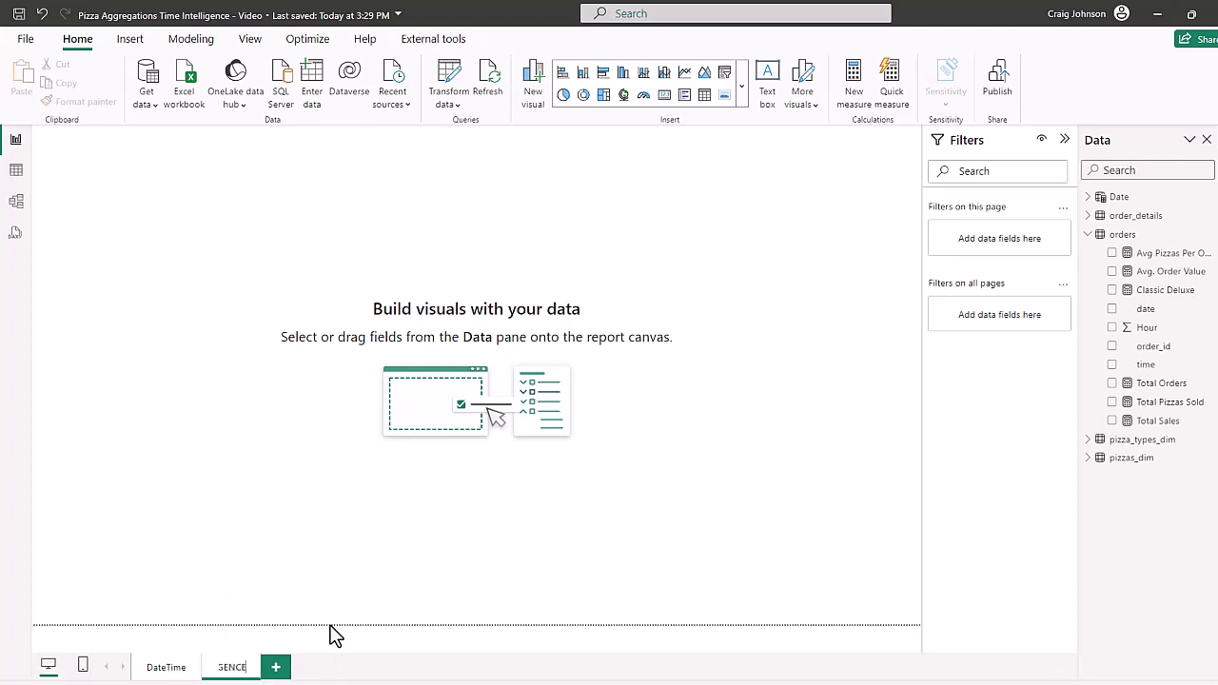
key("Return")
key("Caps_Lock")
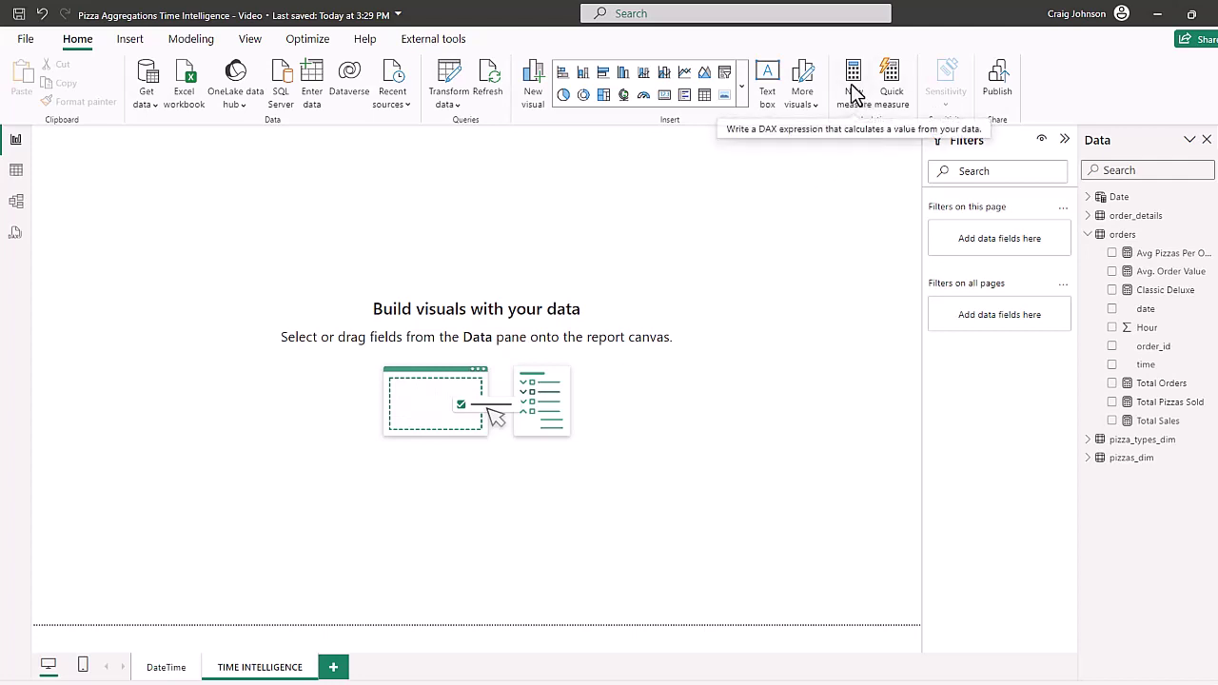
Start a new measure named Date of First Sales in the orders table, with a second line for its expression
left_click(1133, 235)
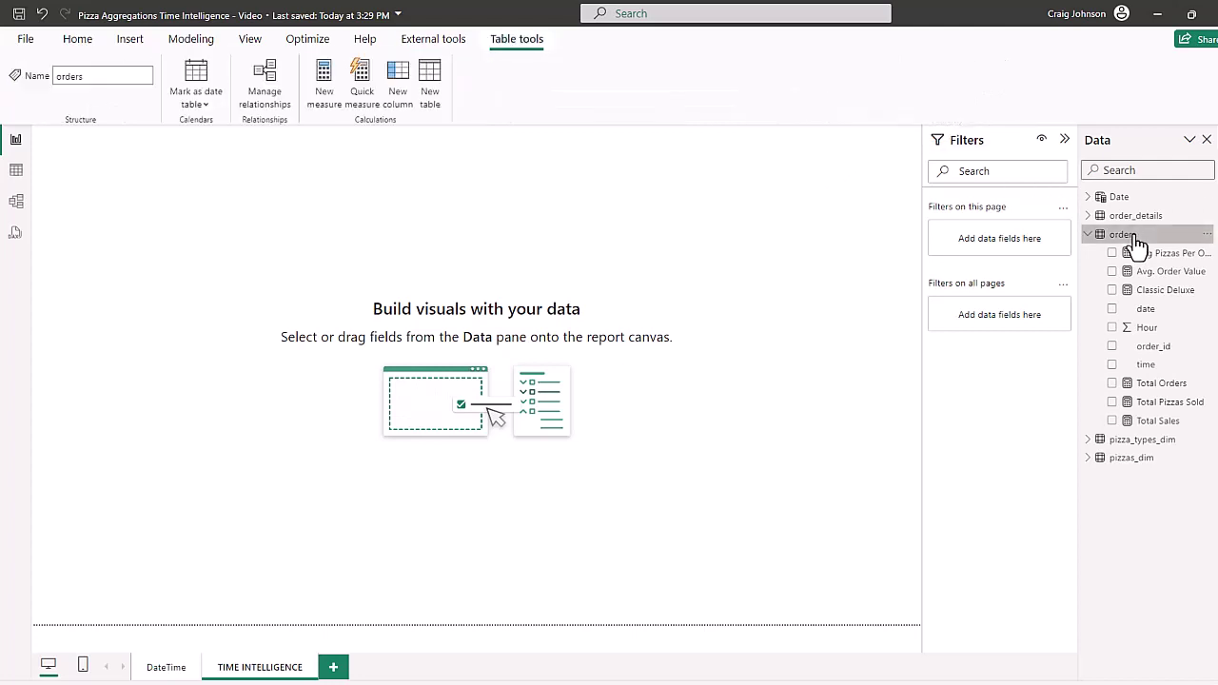
left_click(326, 95)
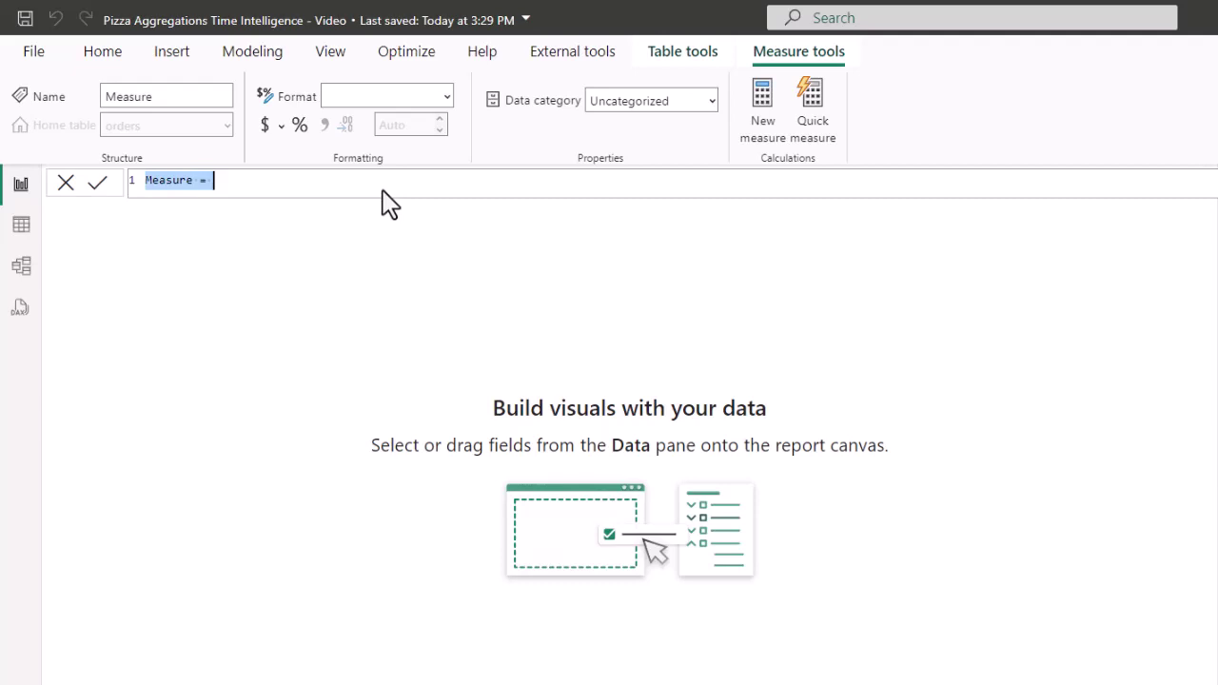
type("Date of First Sales =")
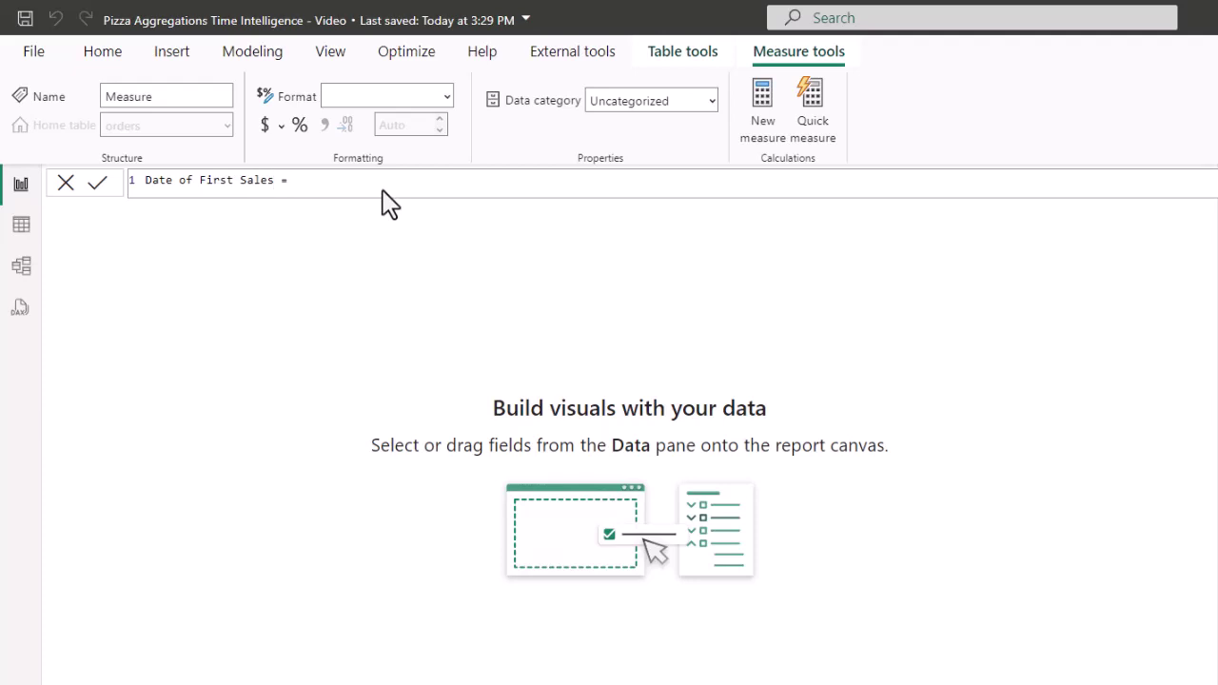
key("shift+Return")
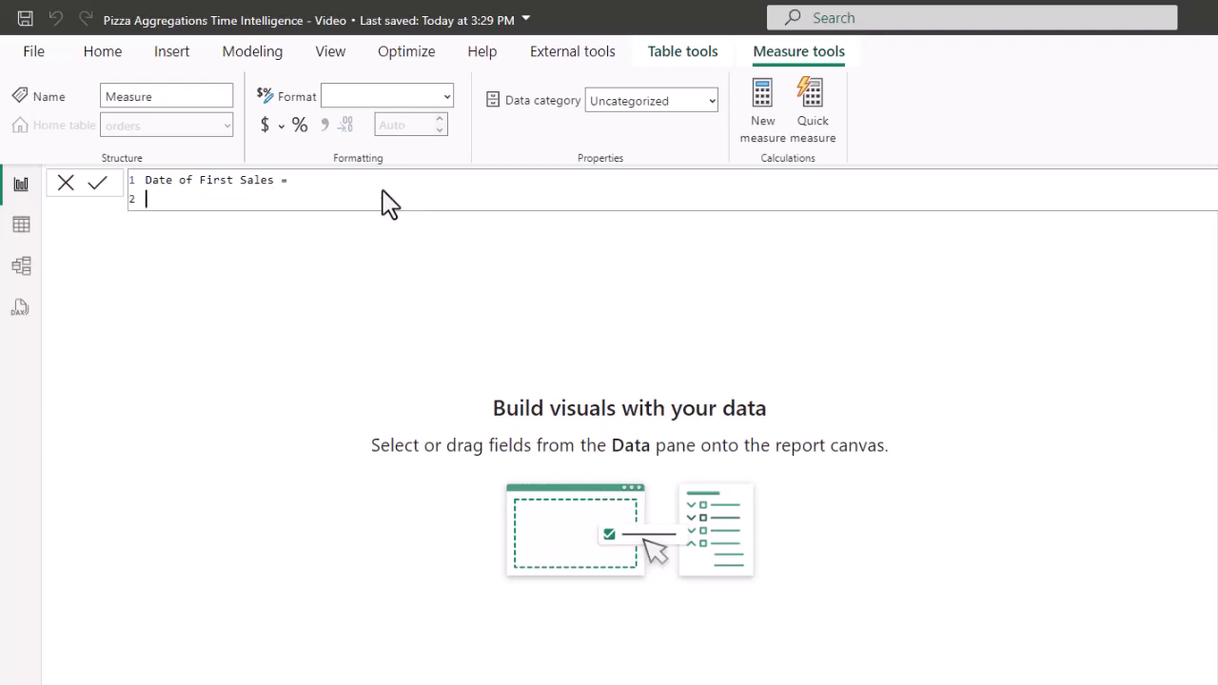
Define the Date of First Sales measure as FIRSTDATE('Date'[Date]) and commit it
type("fir")
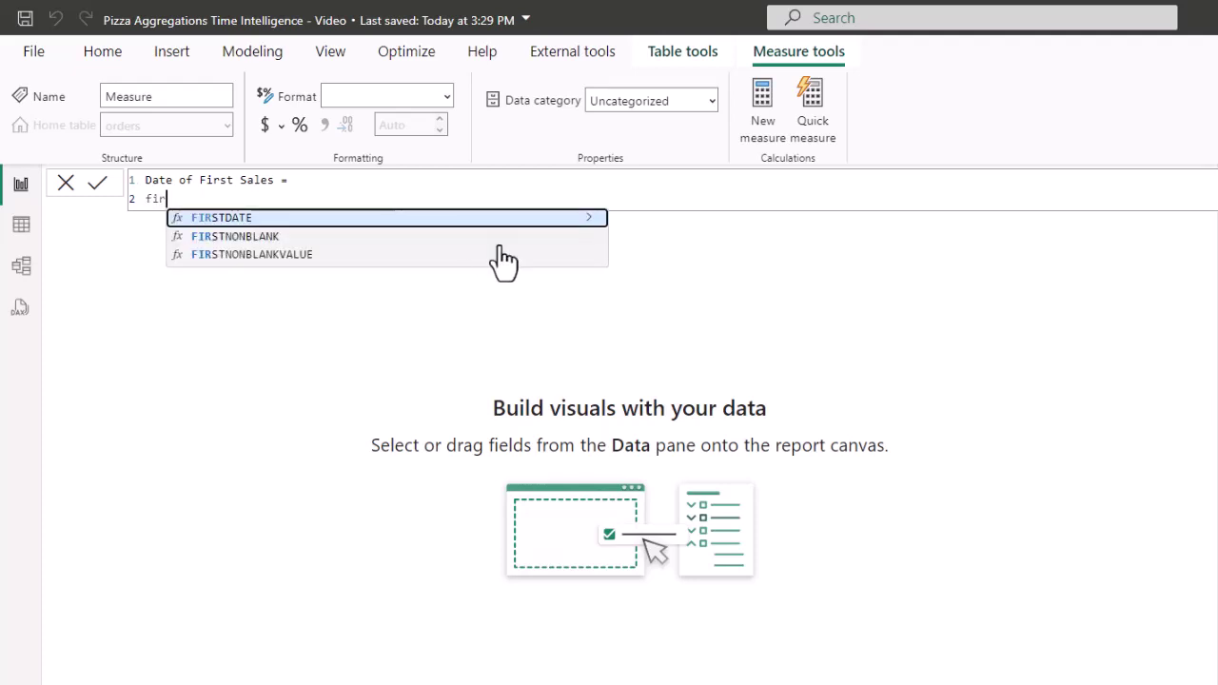
left_click(588, 218)
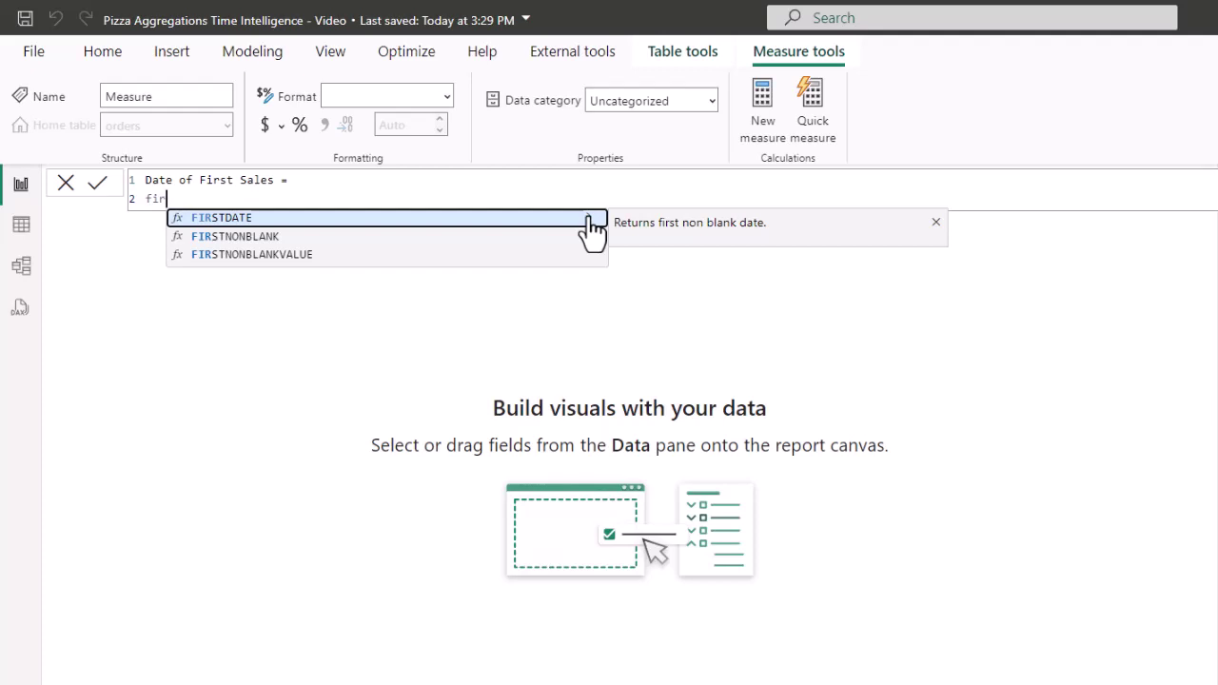
left_click(590, 218)
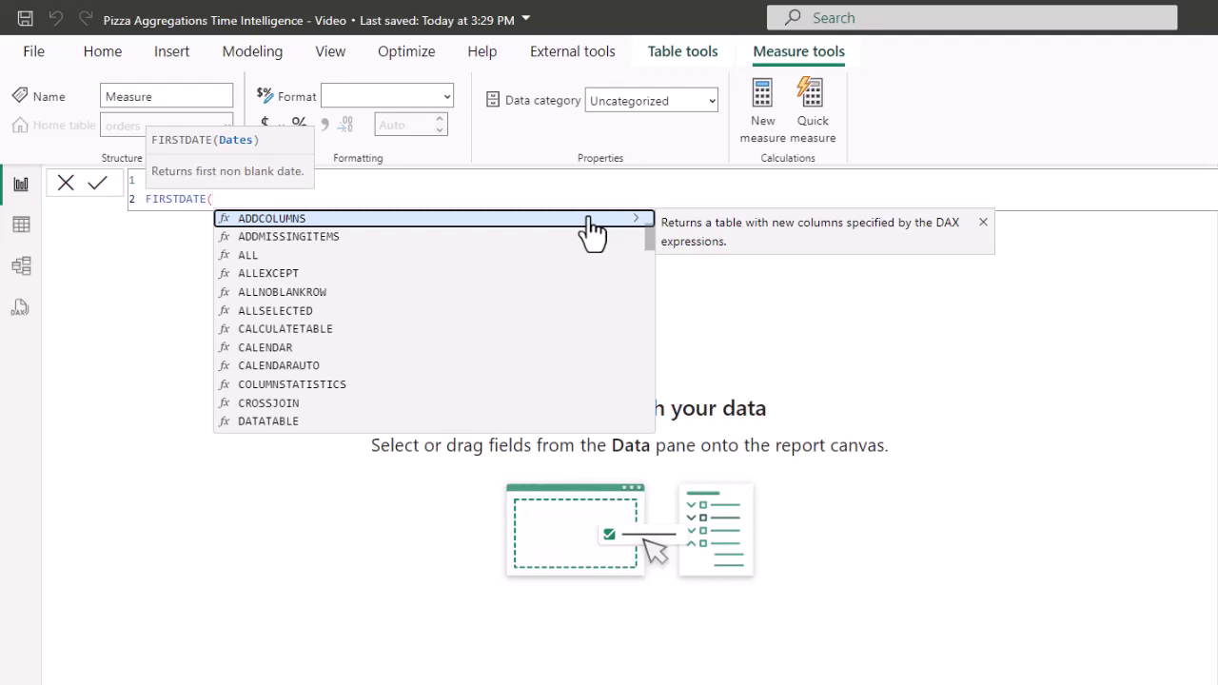
type("date")
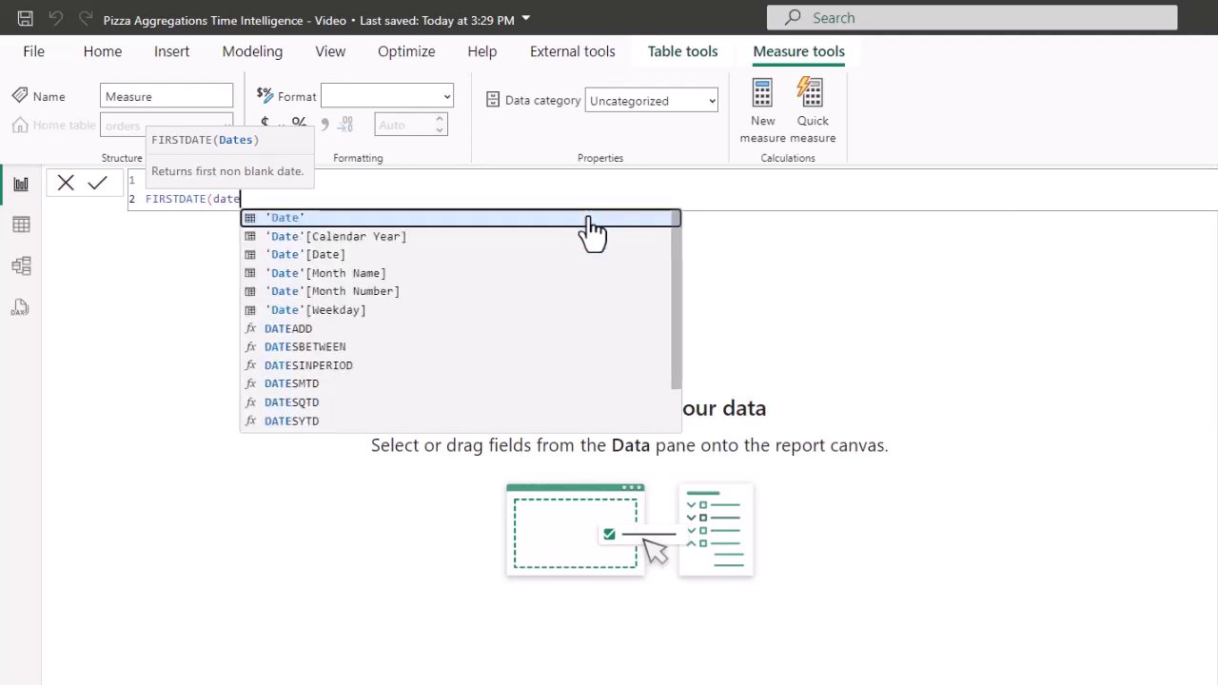
key("Down")
key("Down")
key("Tab")
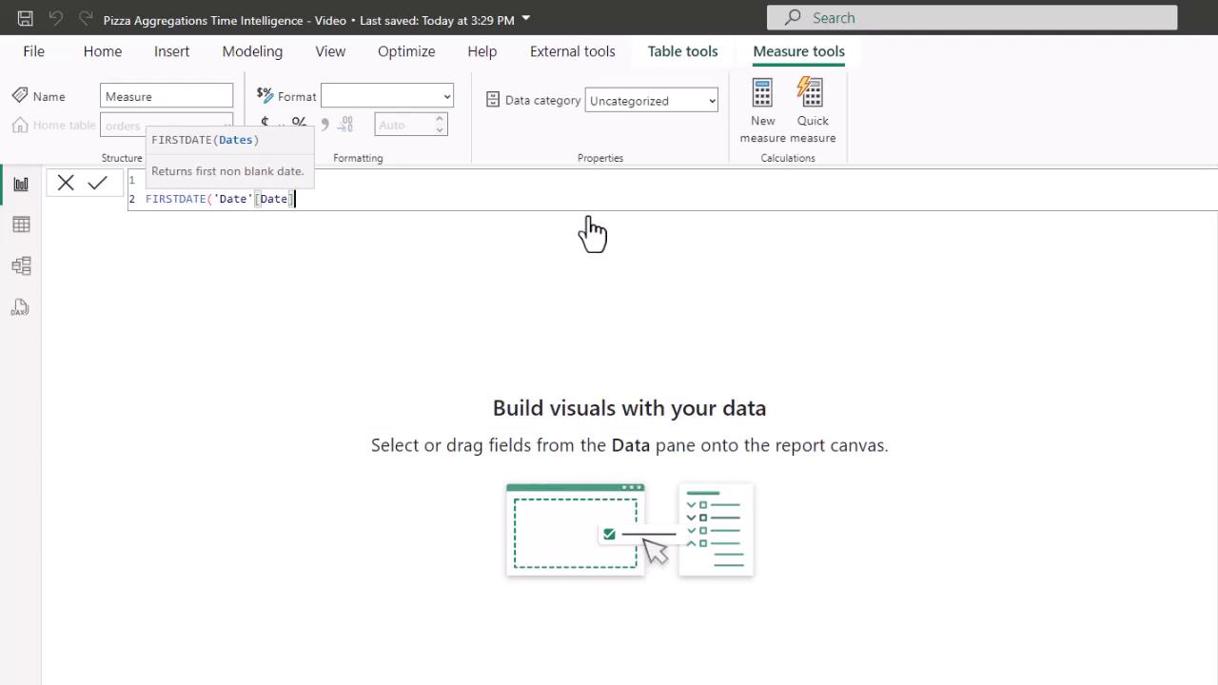
type(")")
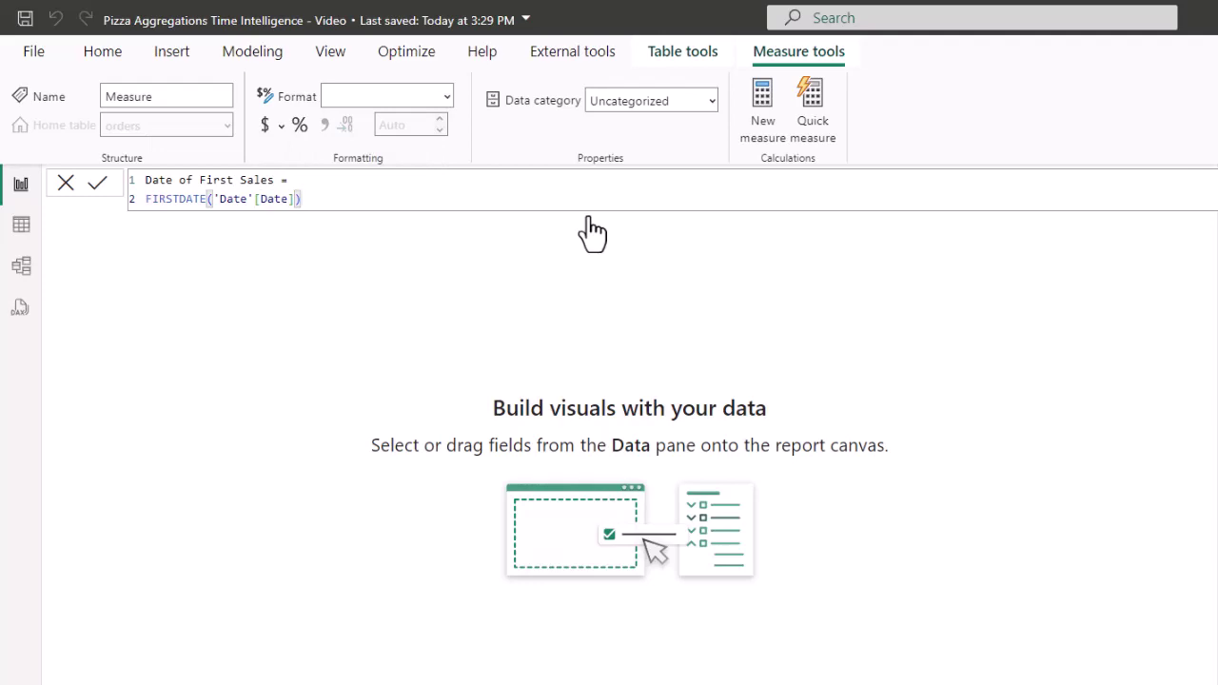
key("Return")
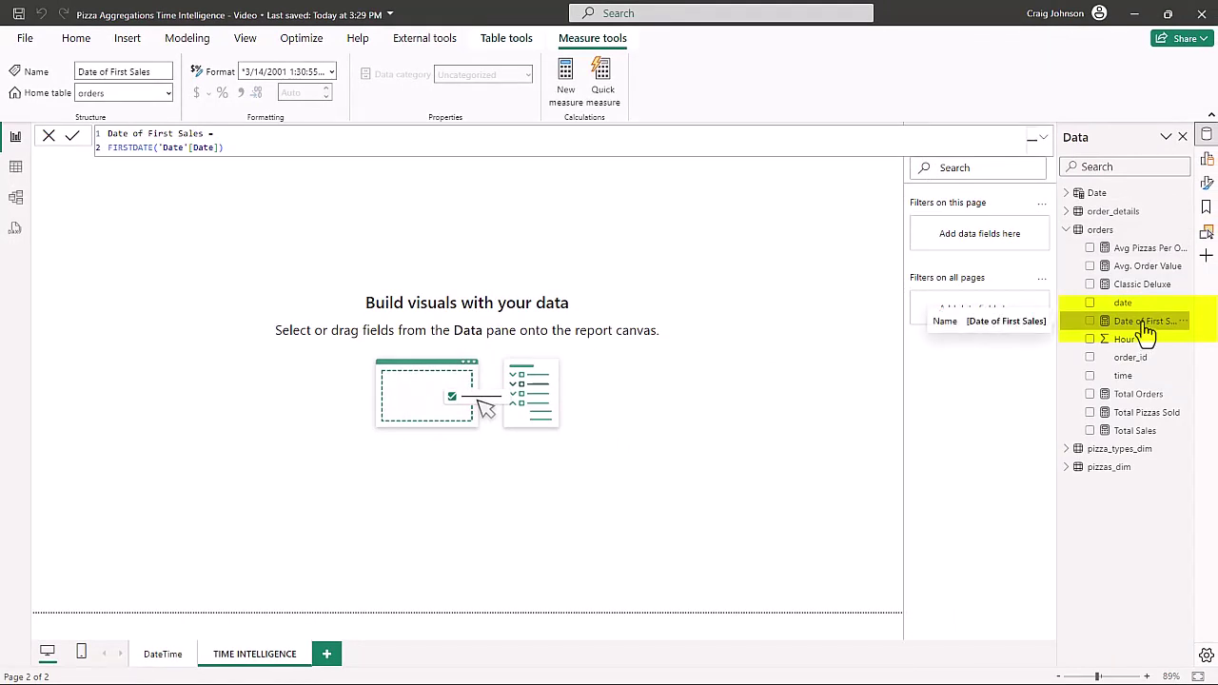
Format the Date of First Sales measure as *3/14/2001 (Short Date) and deselect it
left_click(330, 73)
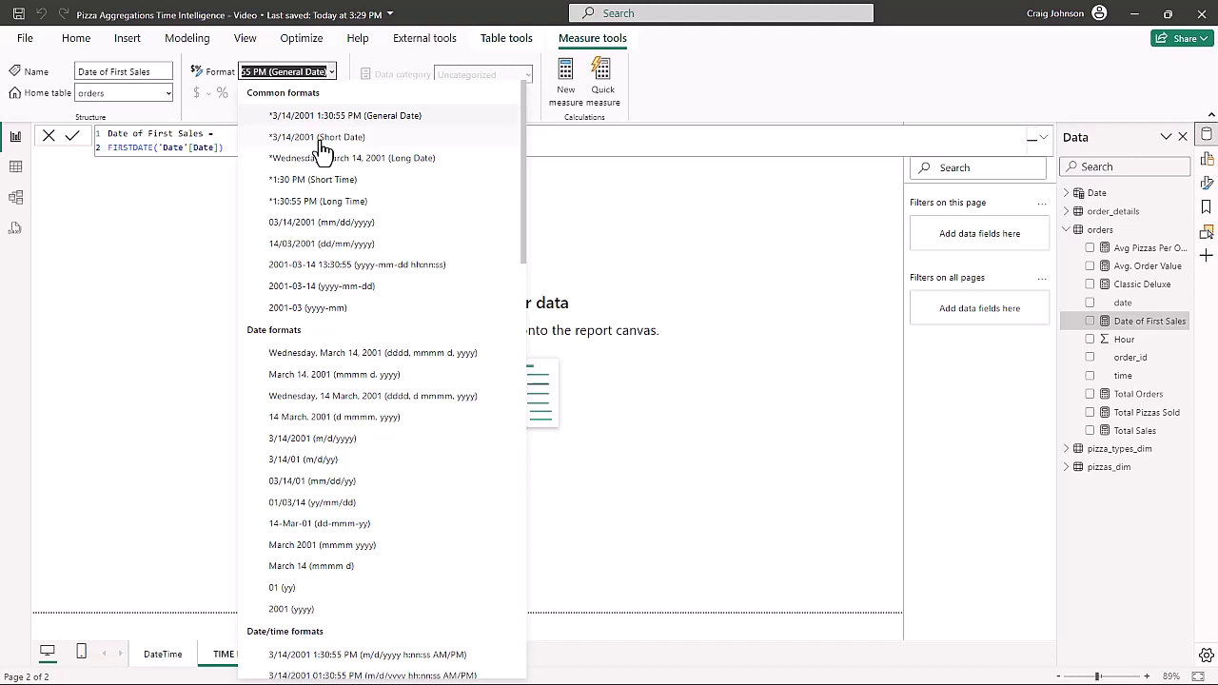
key("Escape")
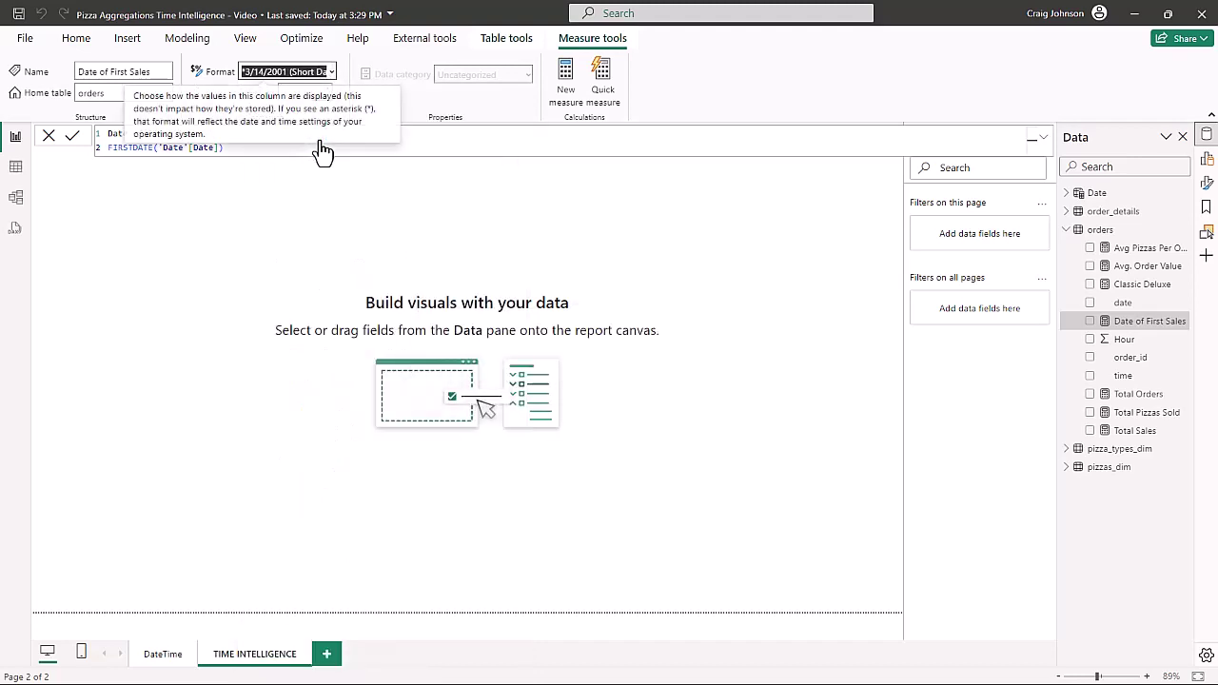
left_click(168, 234)
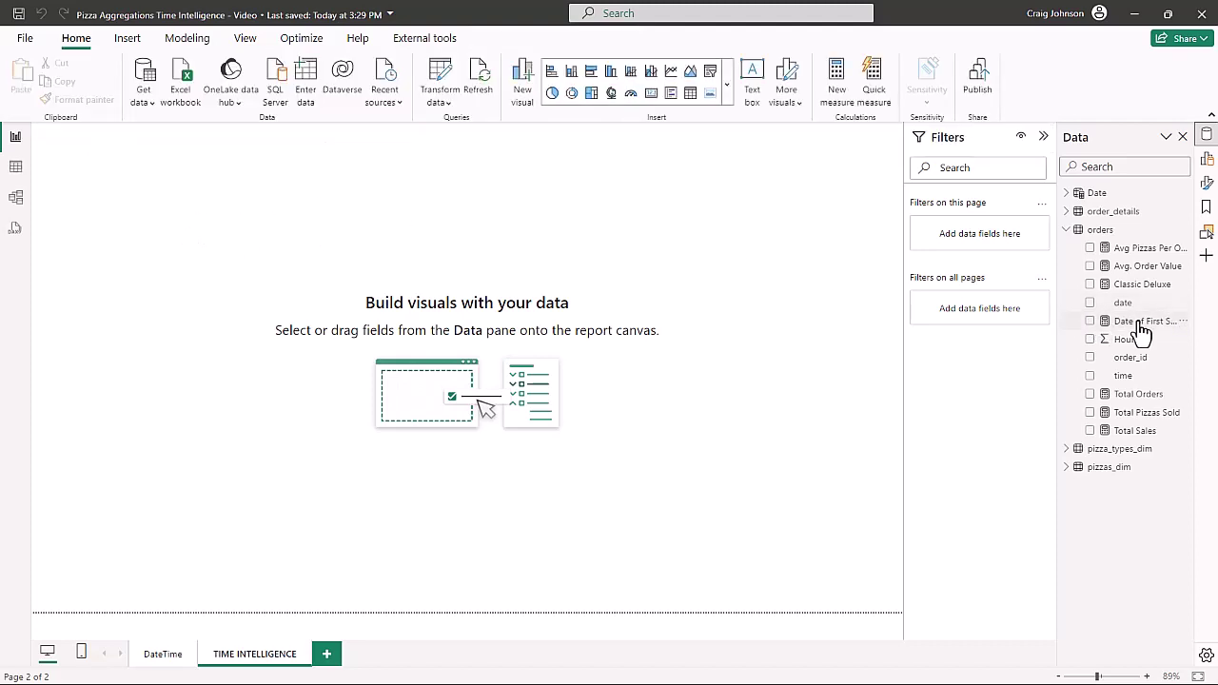
Show Date of First Sales in a card on the report page, reduce its height and place it in the page's upper-right corner
left_click_drag(1141, 331, 710, 211)
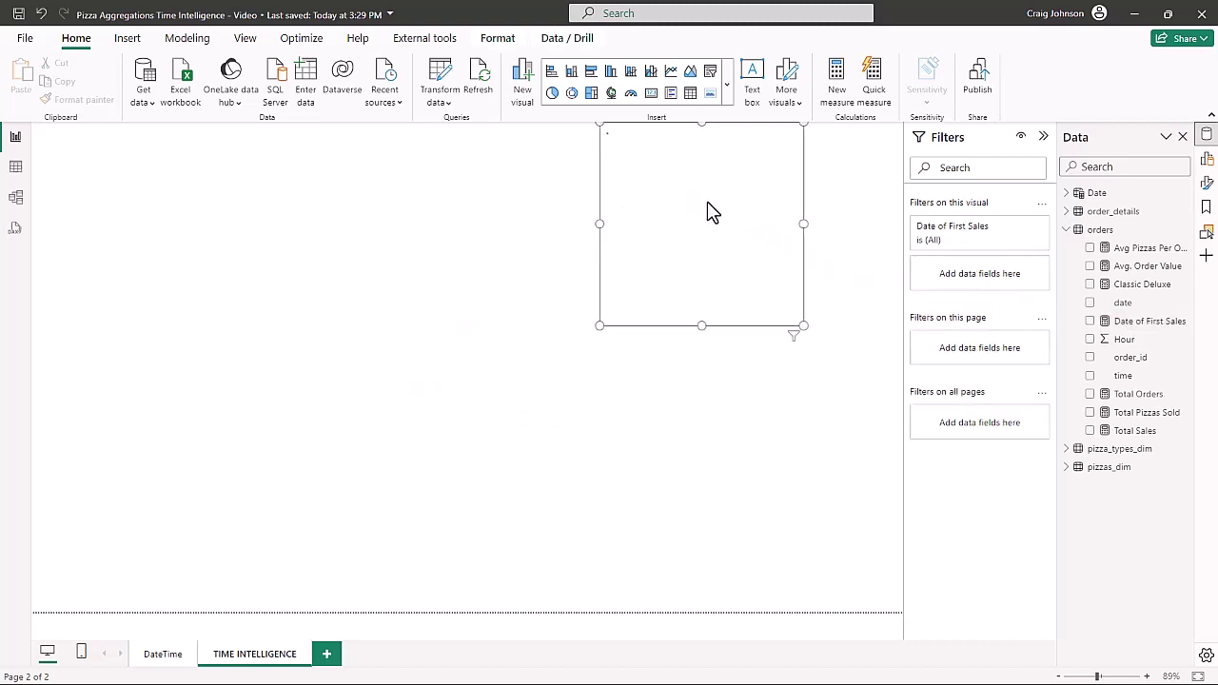
left_click_drag(802, 326, 797, 252)
left_click_drag(692, 145, 780, 160)
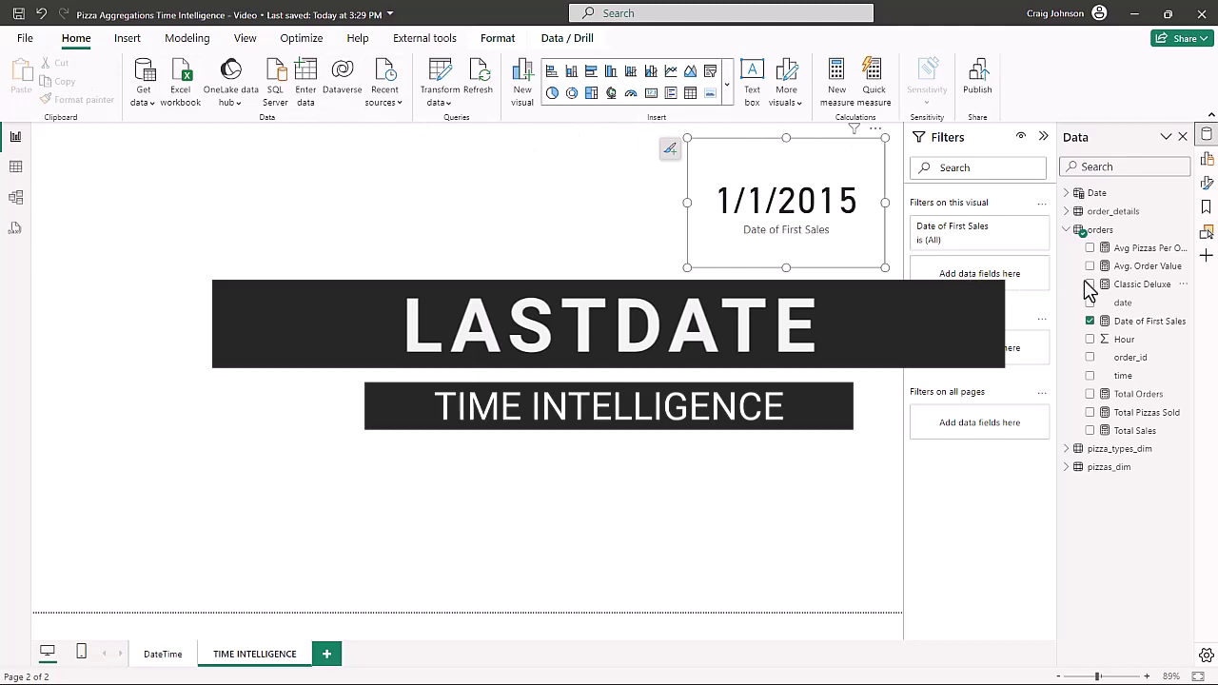
Start a new measure named Date of Last Sale in the orders table, with a second line for its expression
left_click(1101, 230)
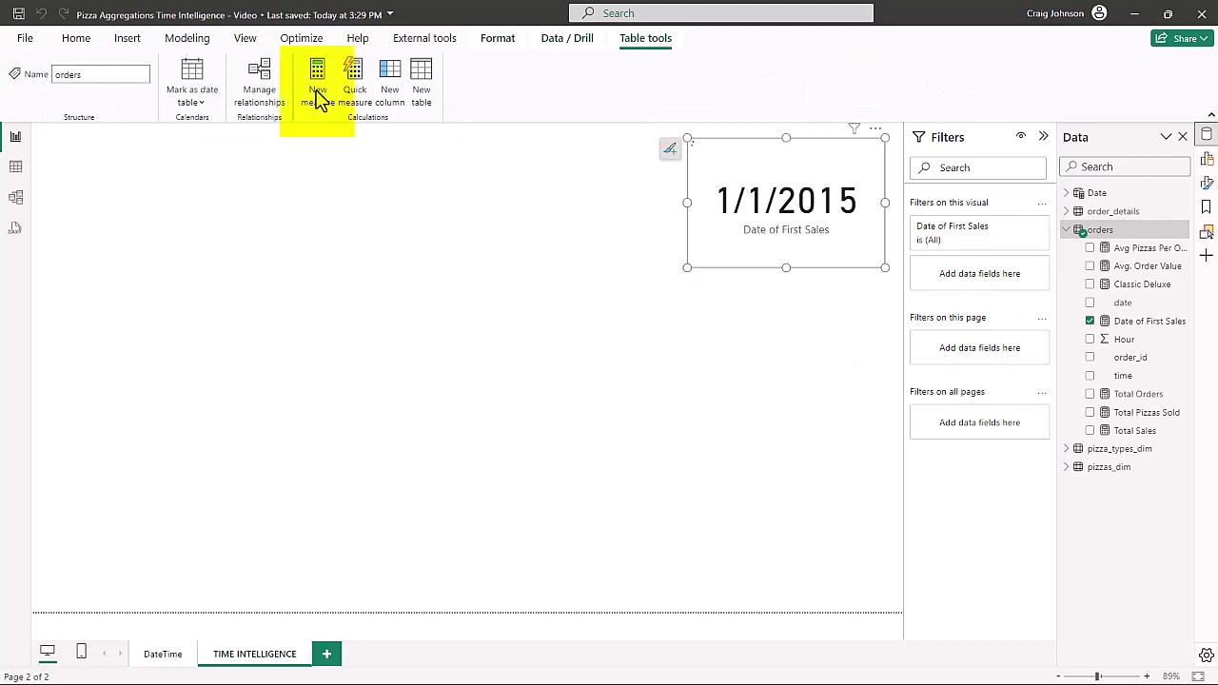
left_click(318, 98)
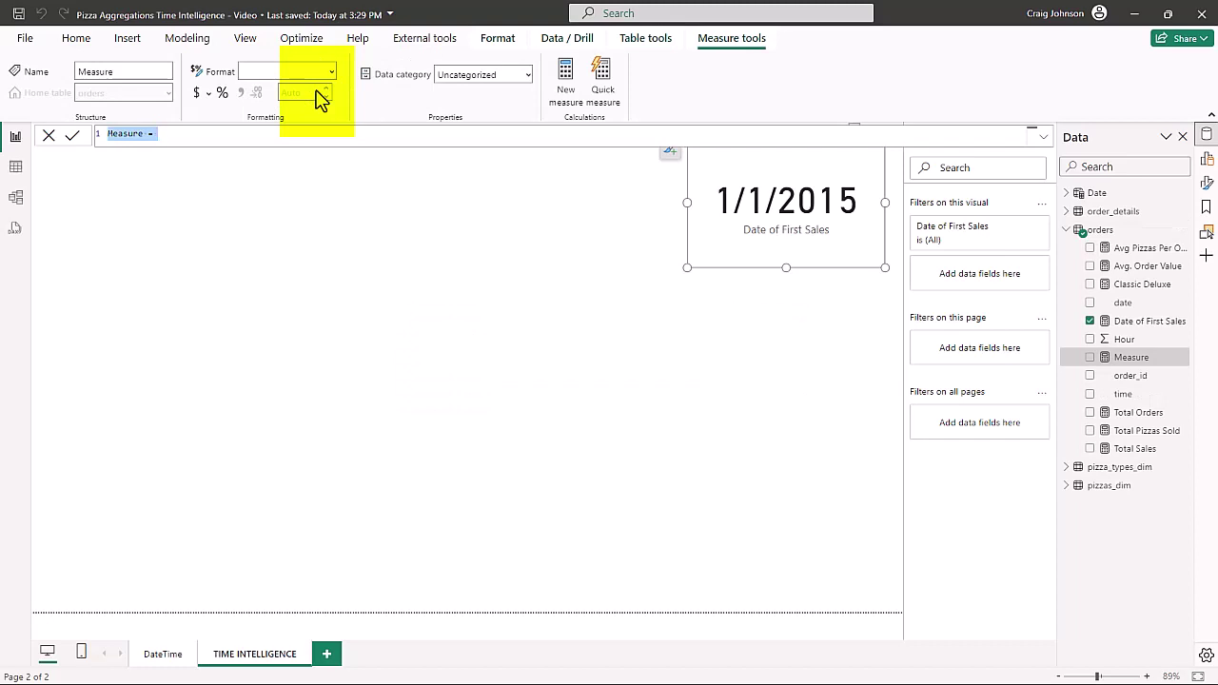
type("Date of Last Sale +")
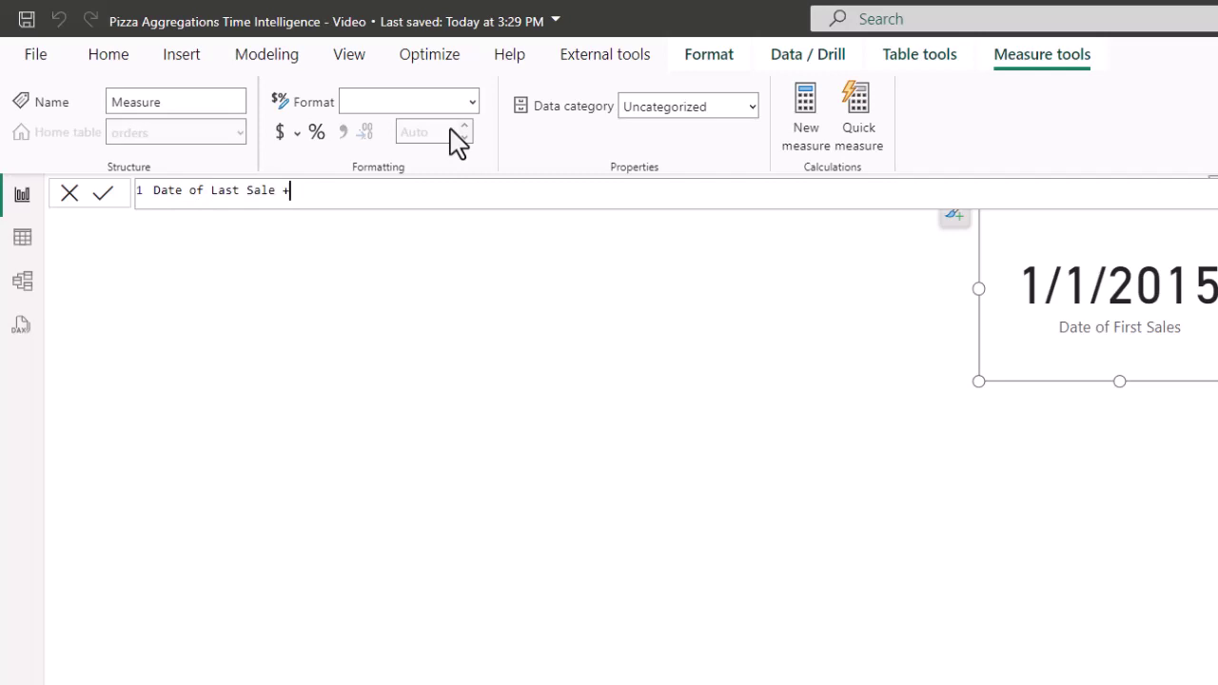
key("BackSpace")
type("=")
key("shift+Return")
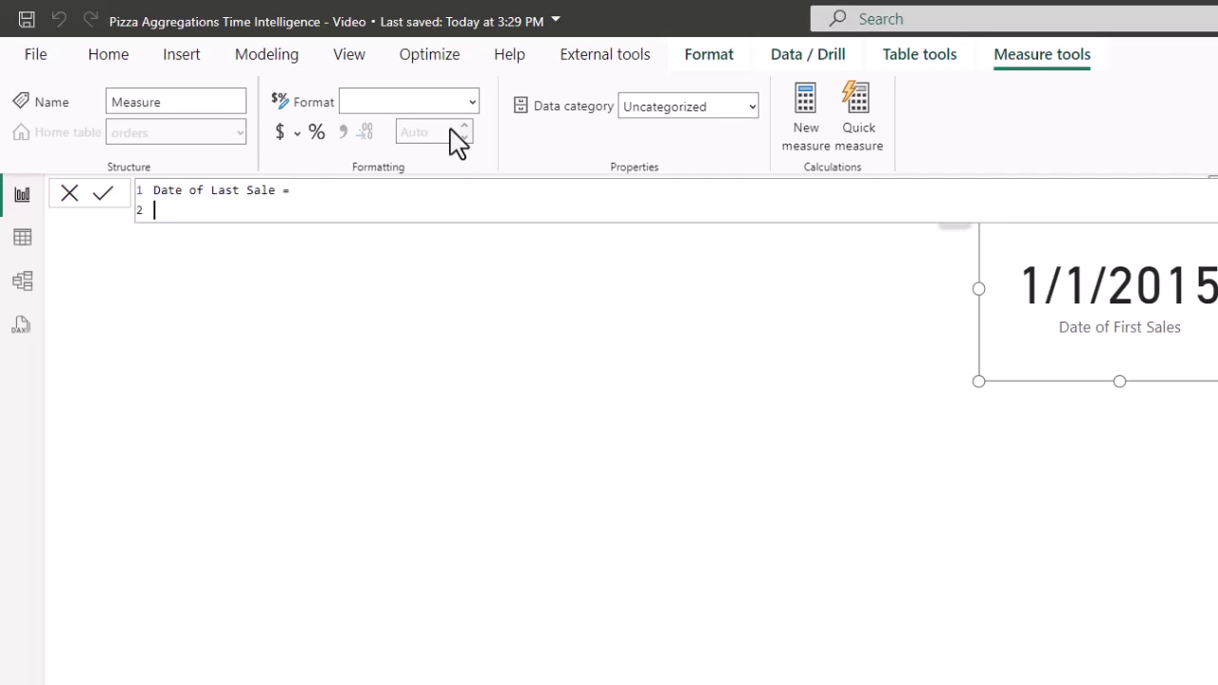
Define the Date of Last Sale measure as LASTDATE('Date'[Date]) and commit it
type("last")
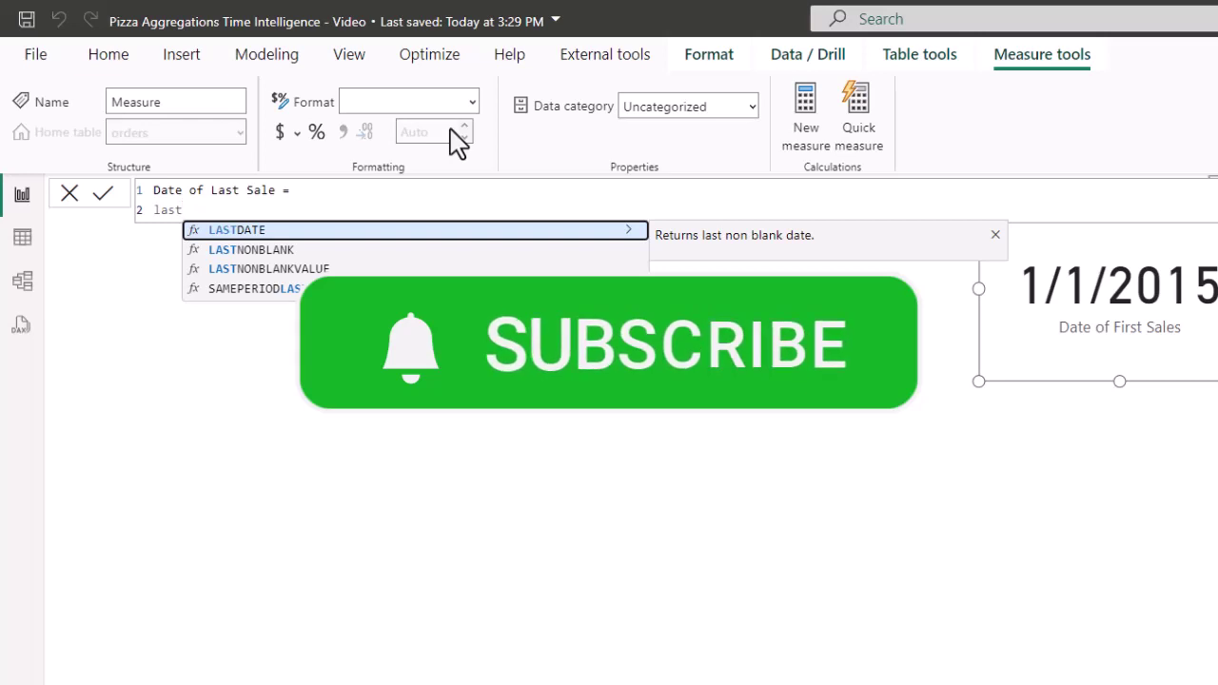
key("Tab")
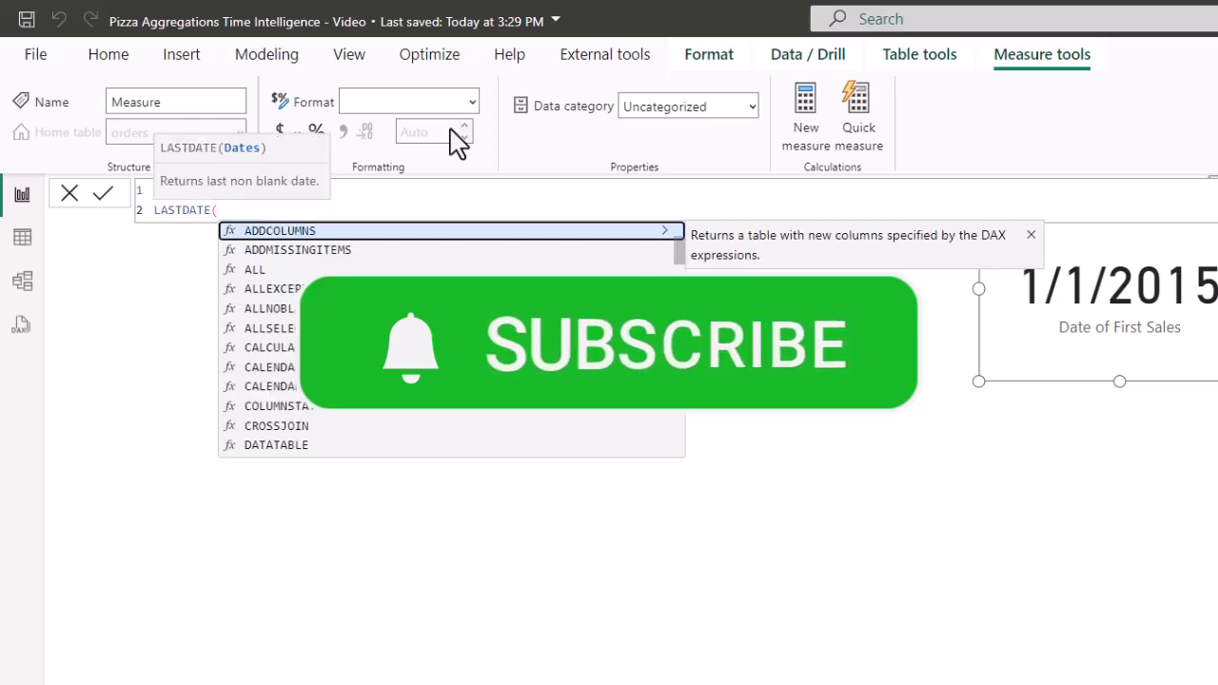
type("date")
key("Down")
key("Down")
key("Tab")
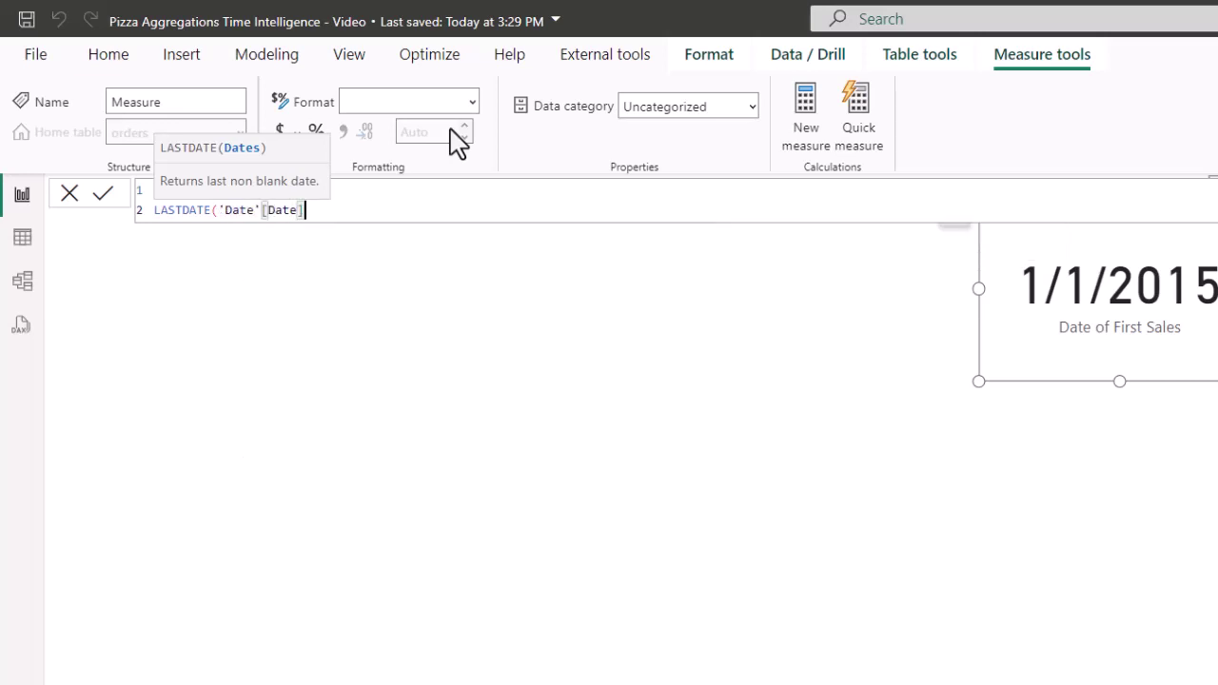
type(")")
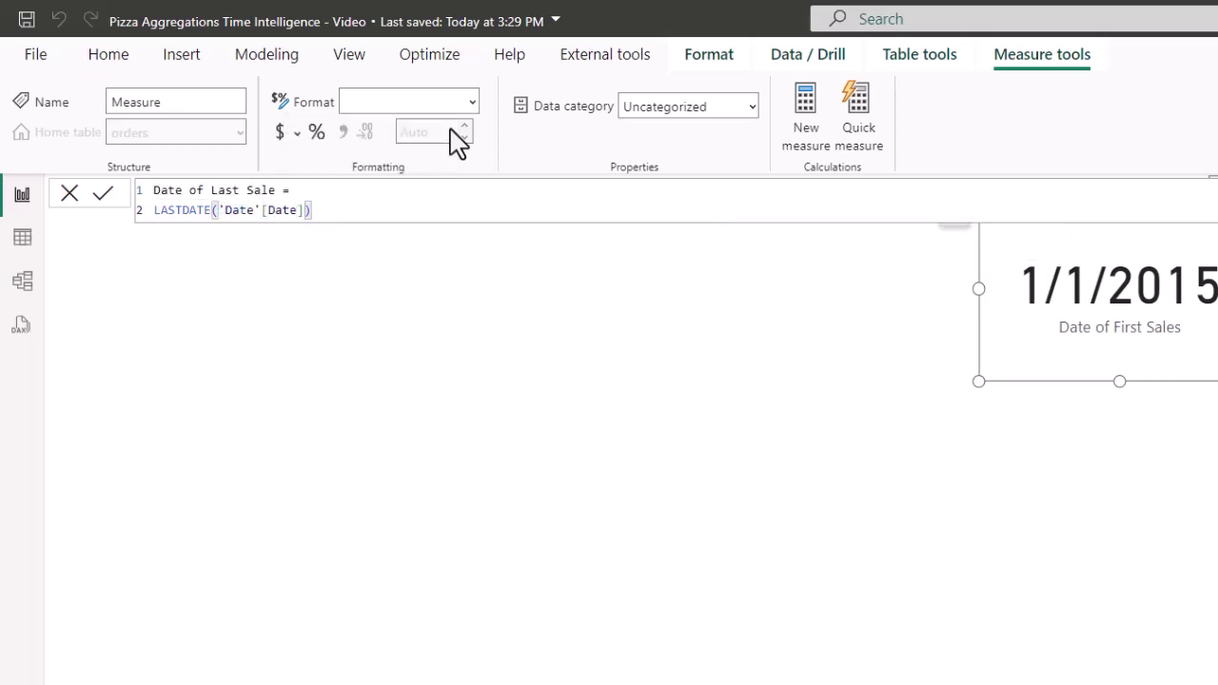
key("Return")
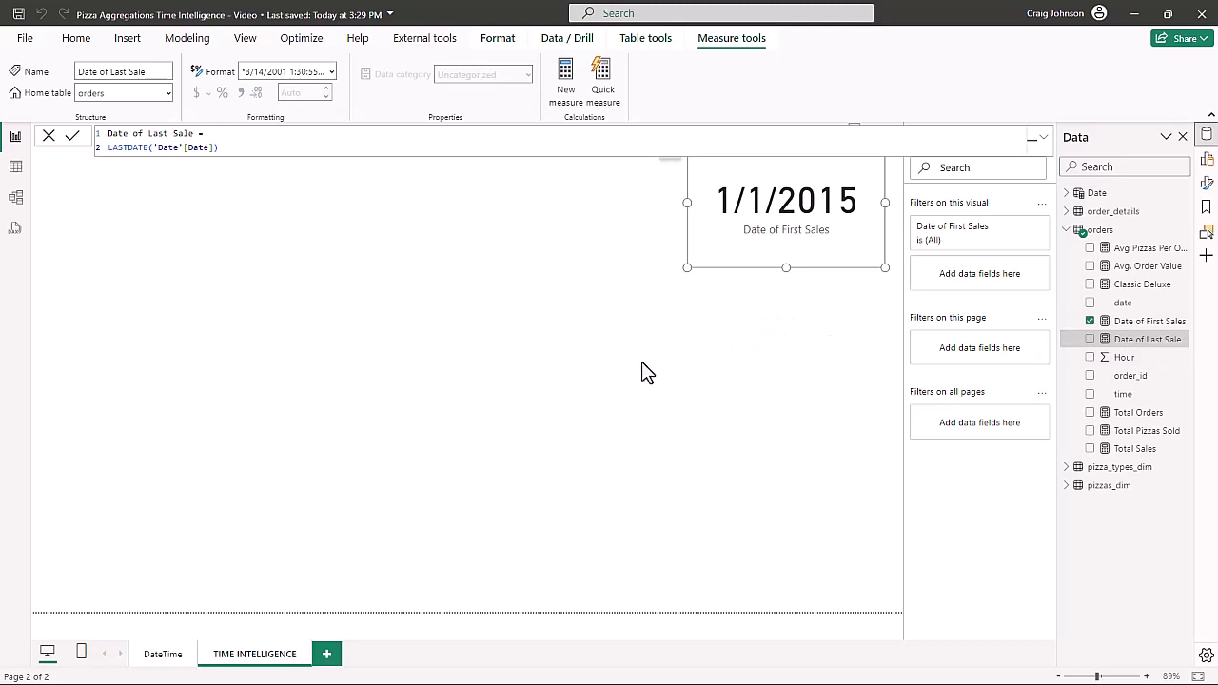
Deselect the Date of First Sales card and insert an empty card visual near the middle of the report page
left_click(75, 40)
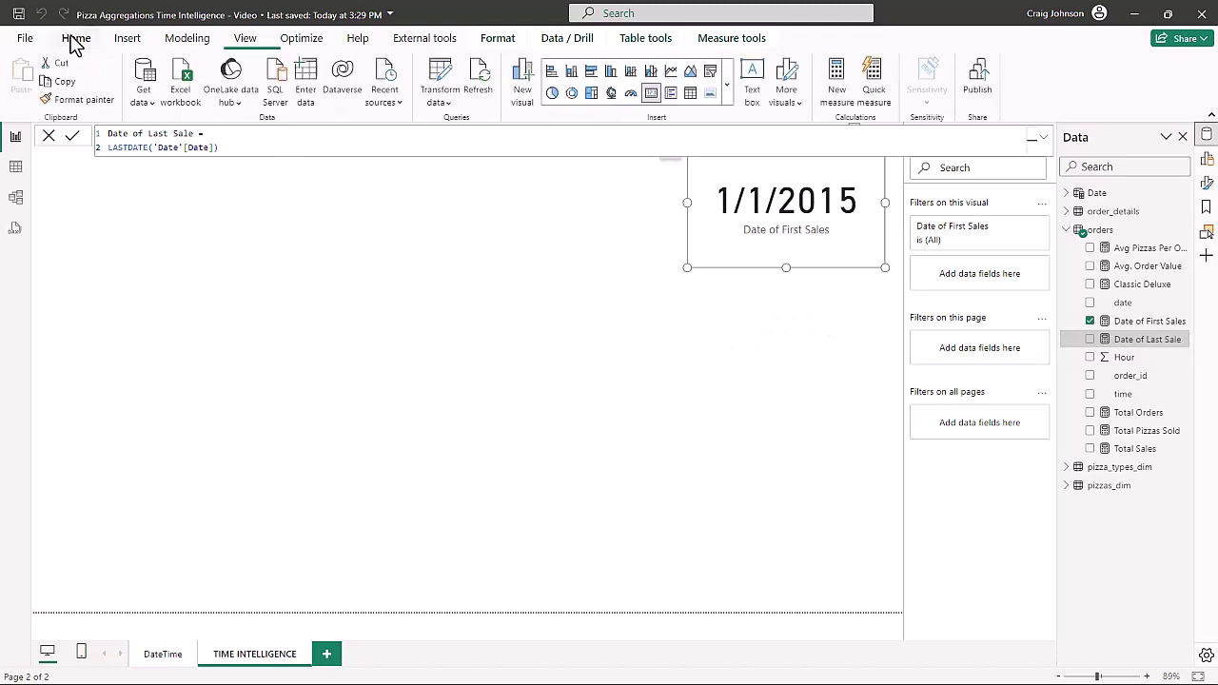
left_click(561, 306)
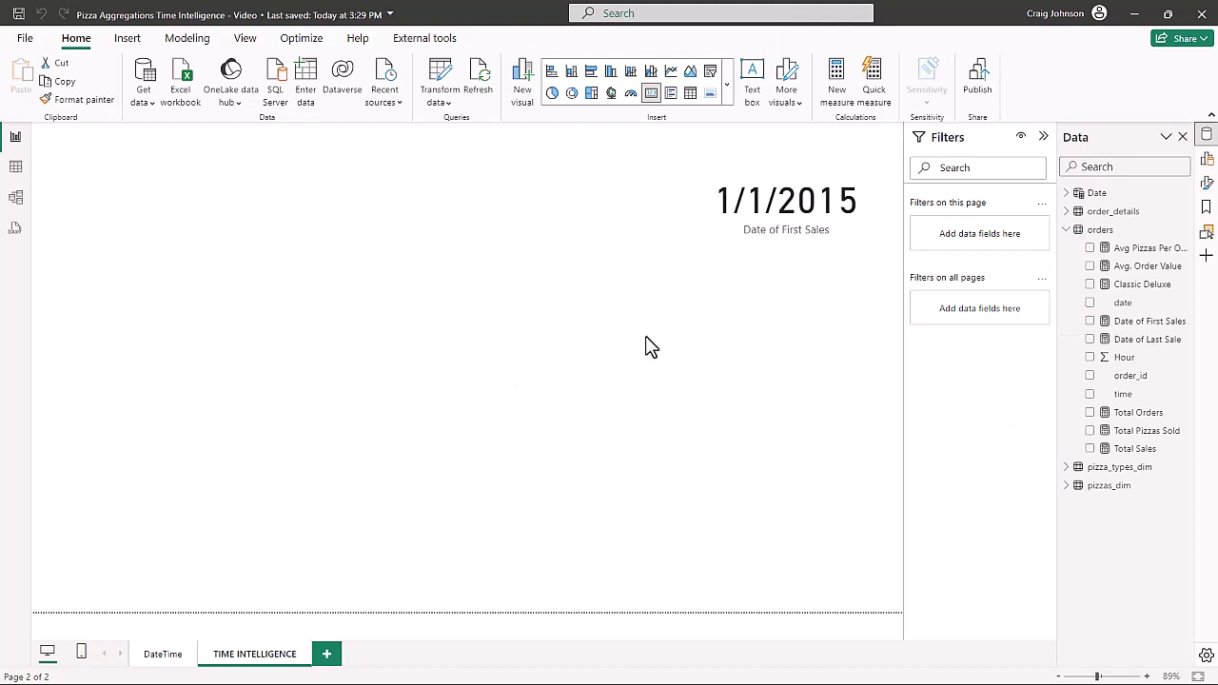
left_click(651, 95)
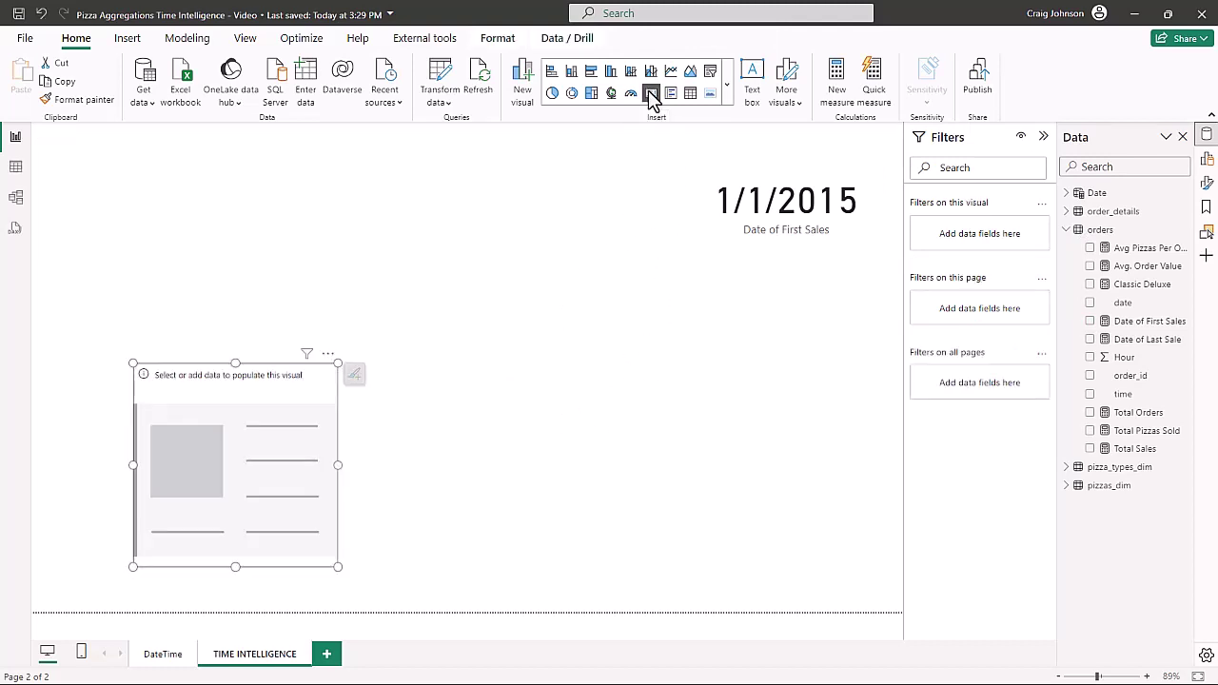
left_click_drag(228, 396, 472, 271)
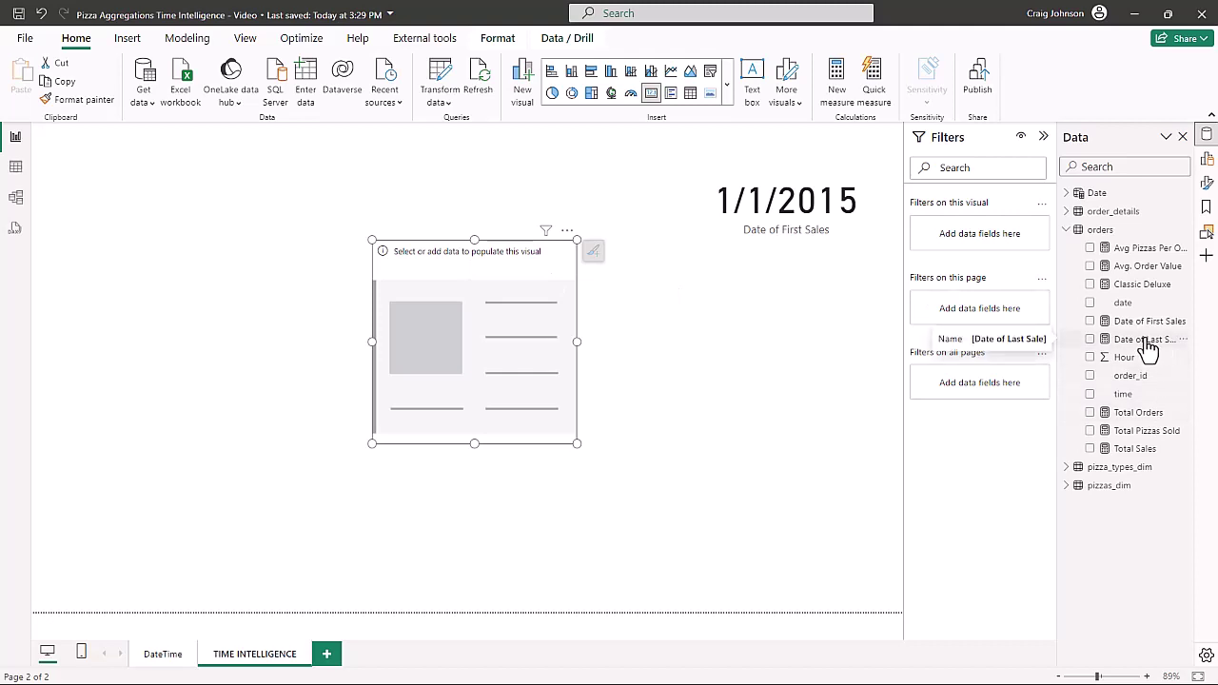
Widen the Data pane slightly and show the Date of Last Sale measure in the empty card
left_click_drag(1056, 354, 1035, 353)
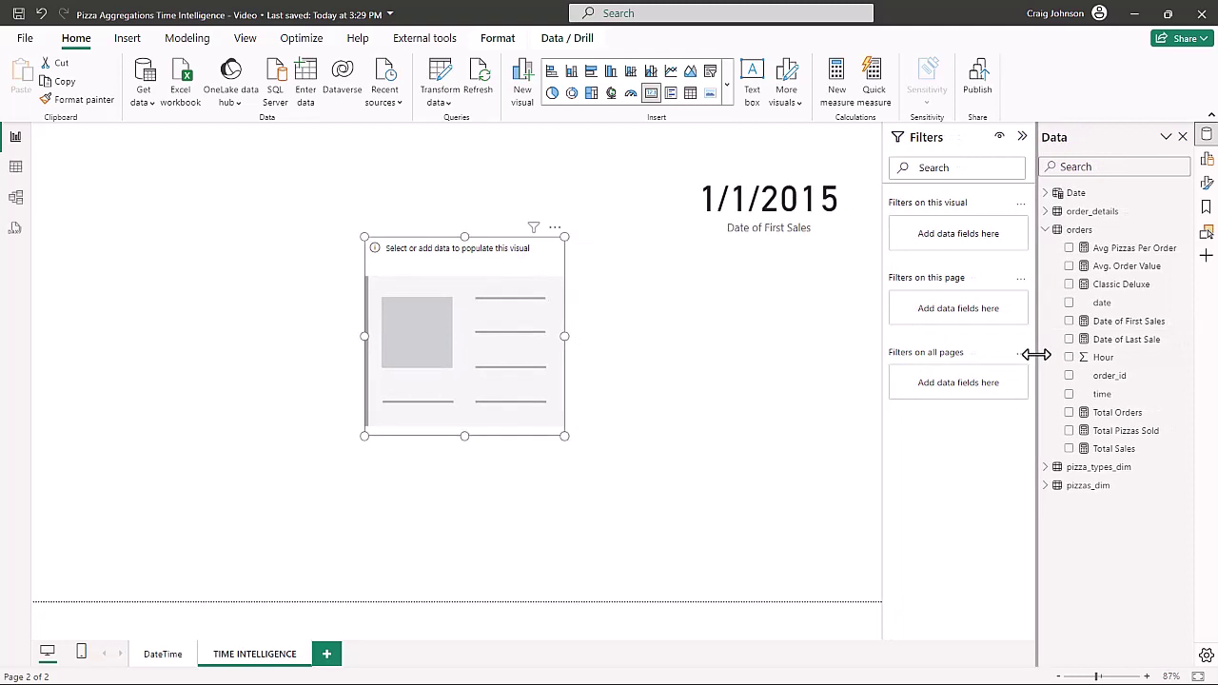
left_click(1147, 676)
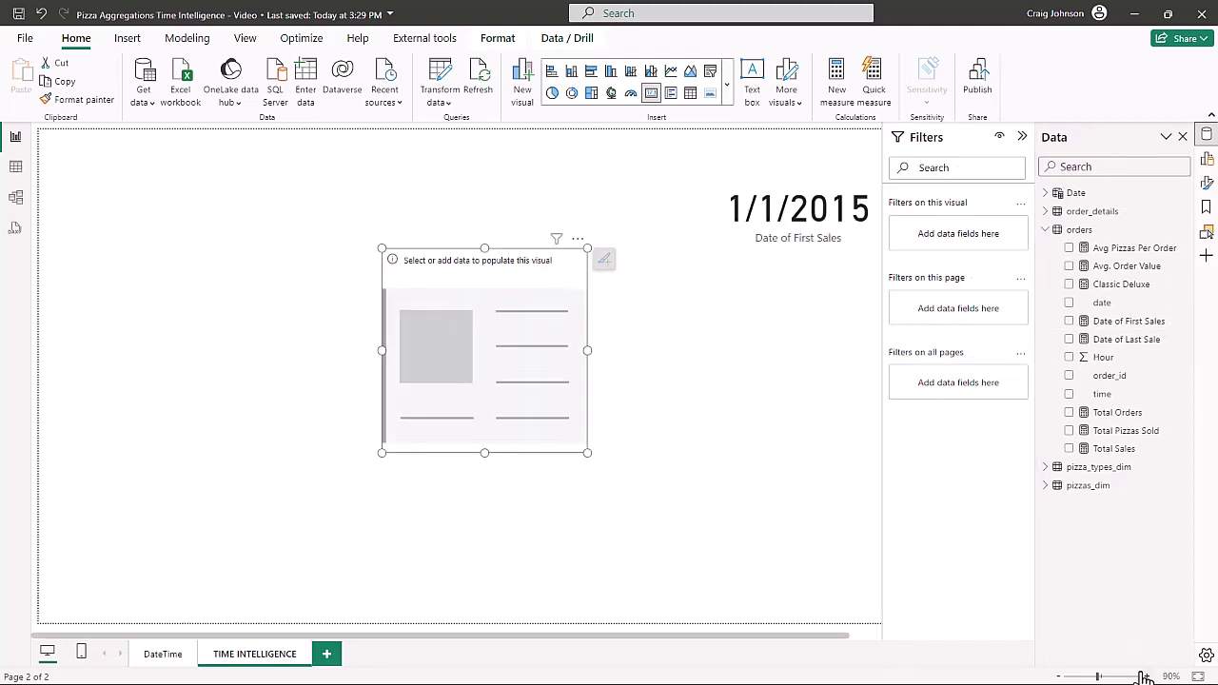
left_click(1146, 677)
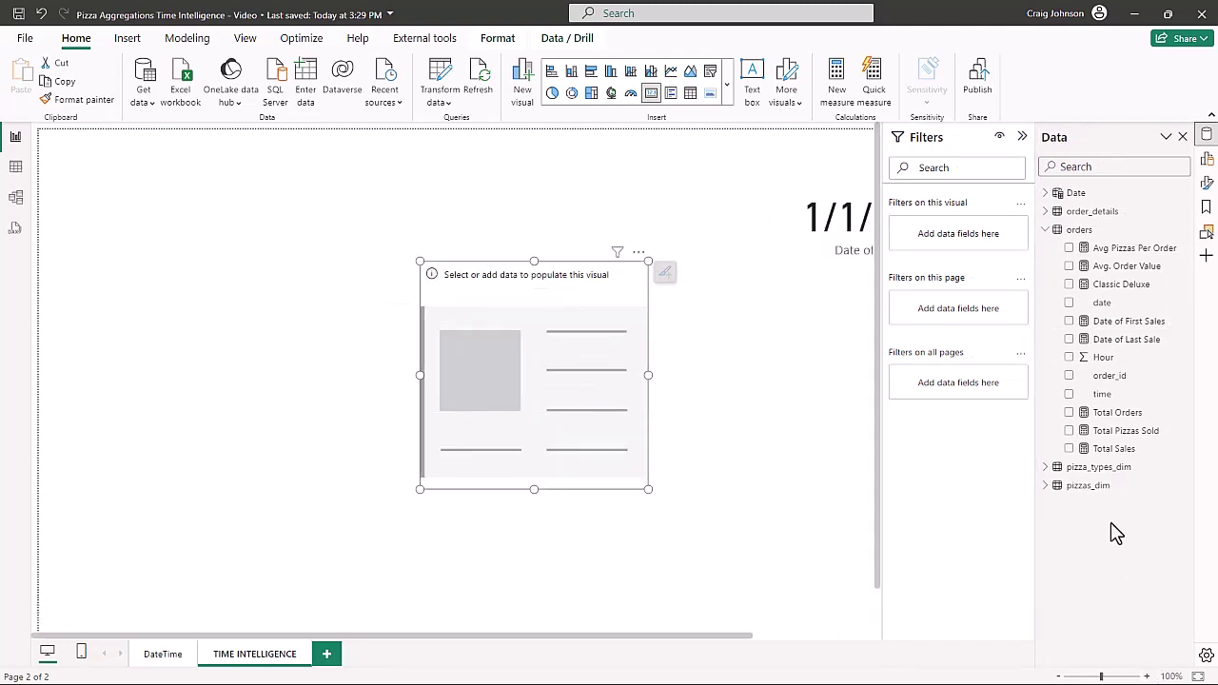
left_click(1058, 676)
left_click(1058, 676)
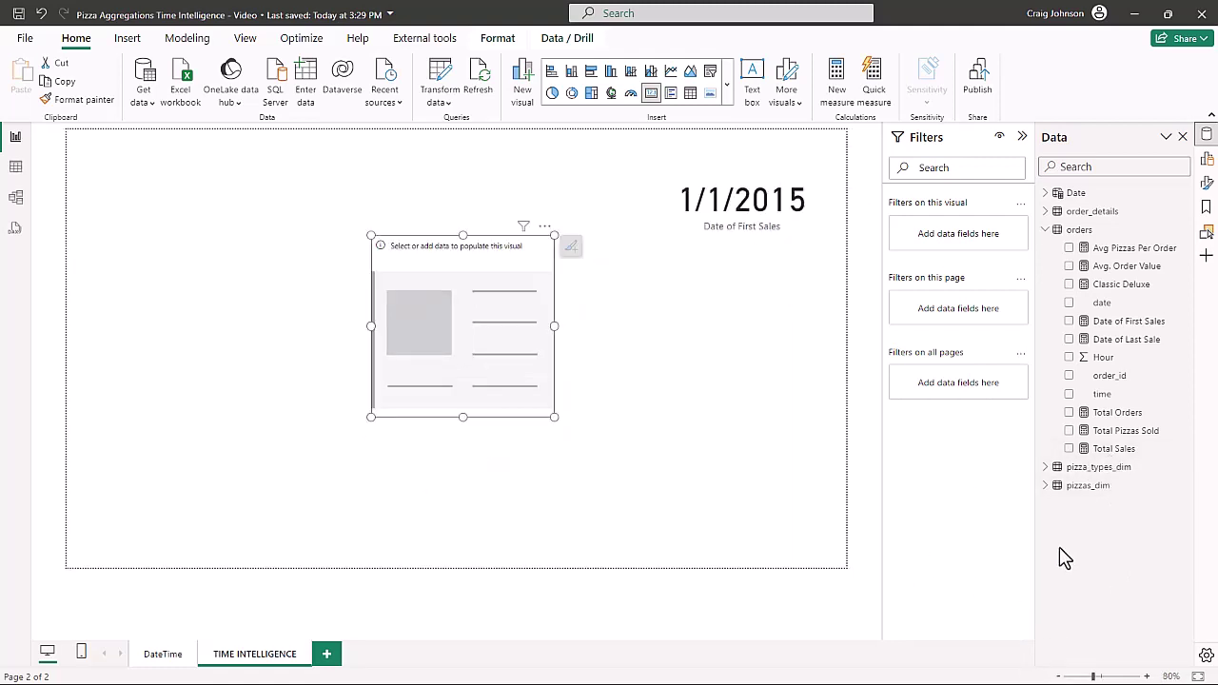
left_click_drag(1123, 342, 500, 339)
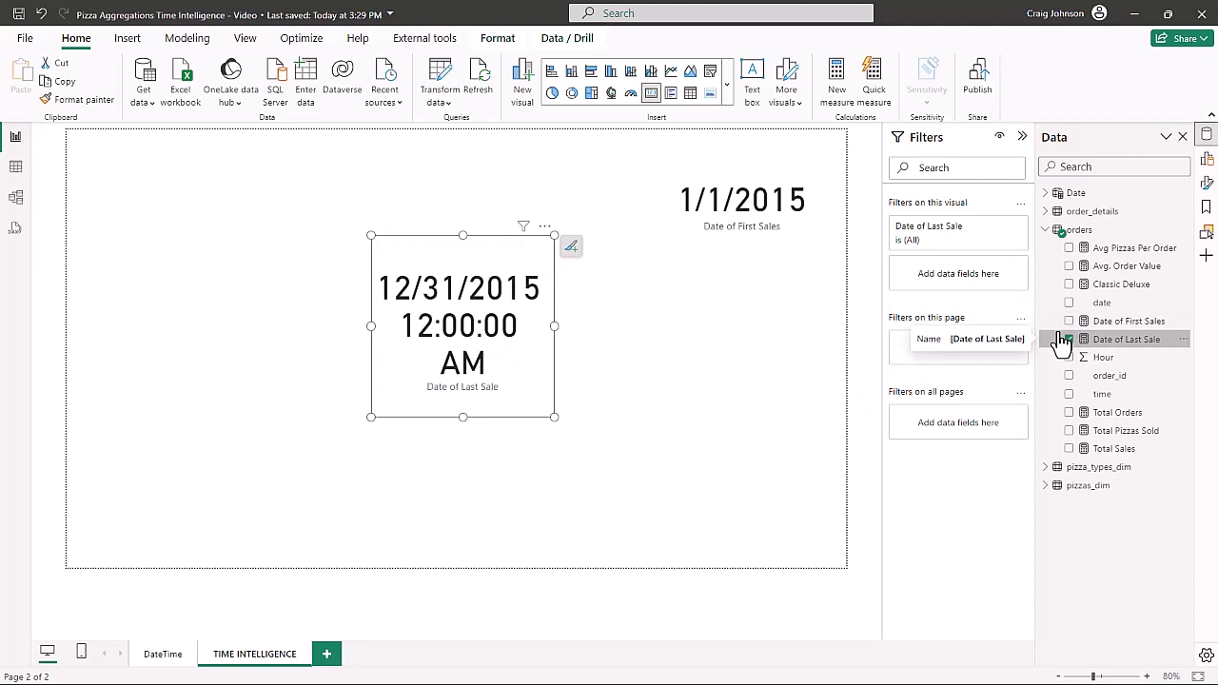
Format the Date of Last Sale measure as *3/14/2001 (Short Date)
left_click(1118, 345)
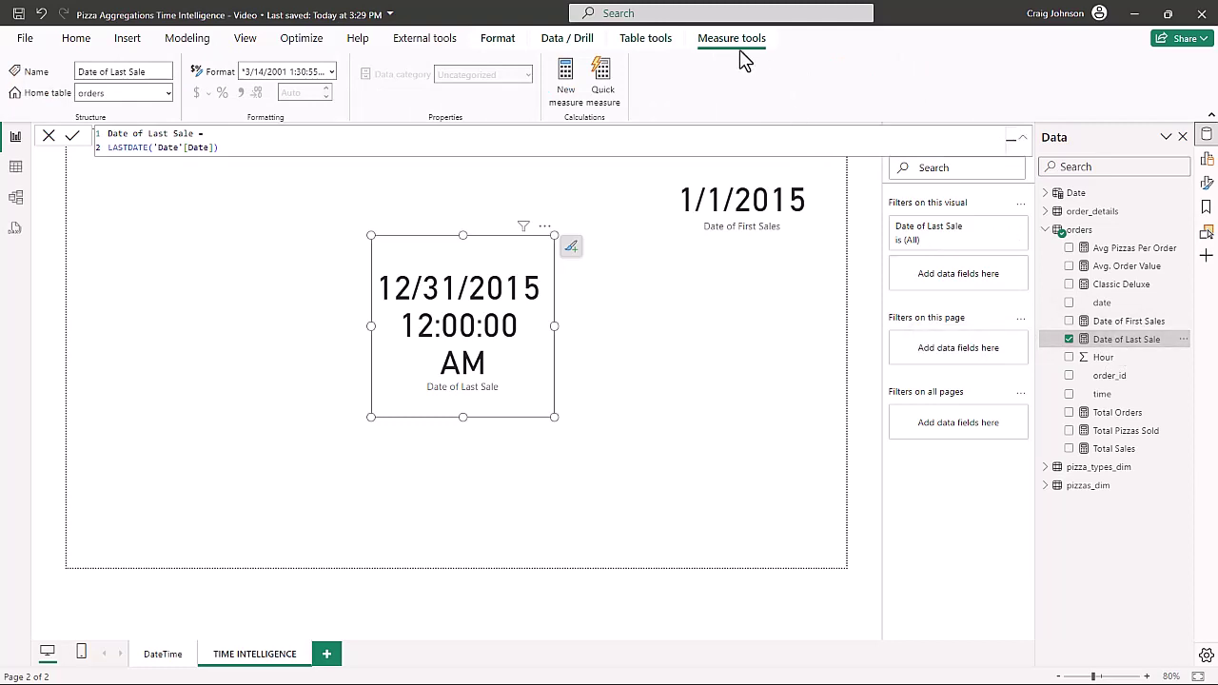
left_click(333, 76)
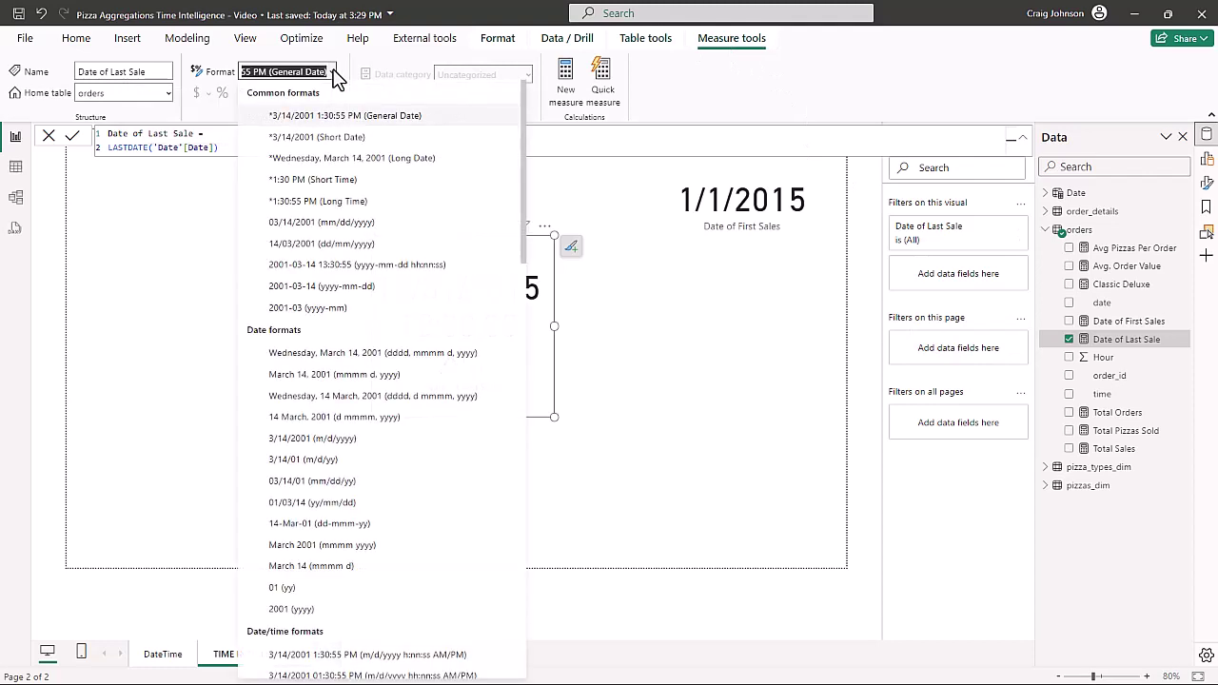
key("Escape")
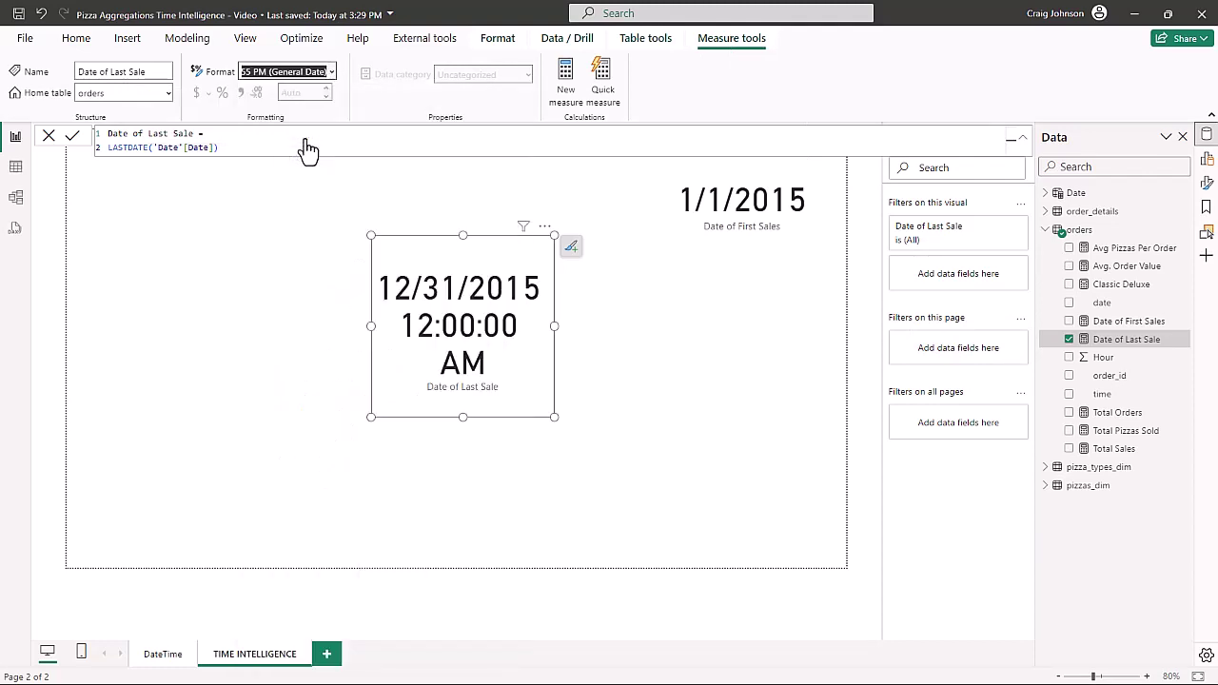
key("Down")
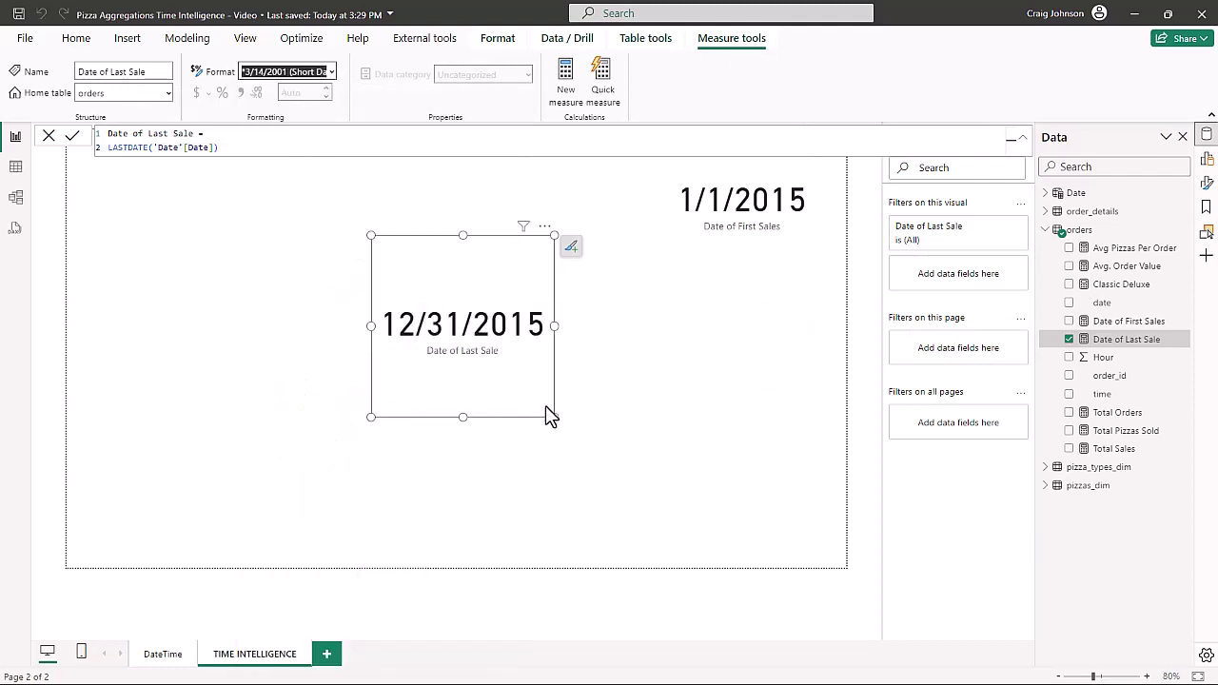
Make the Date of Last Sale card shorter and slightly wider, place it directly below the Date of First Sales card, and deselect it
left_click_drag(555, 417, 578, 369)
left_click_drag(415, 255, 671, 278)
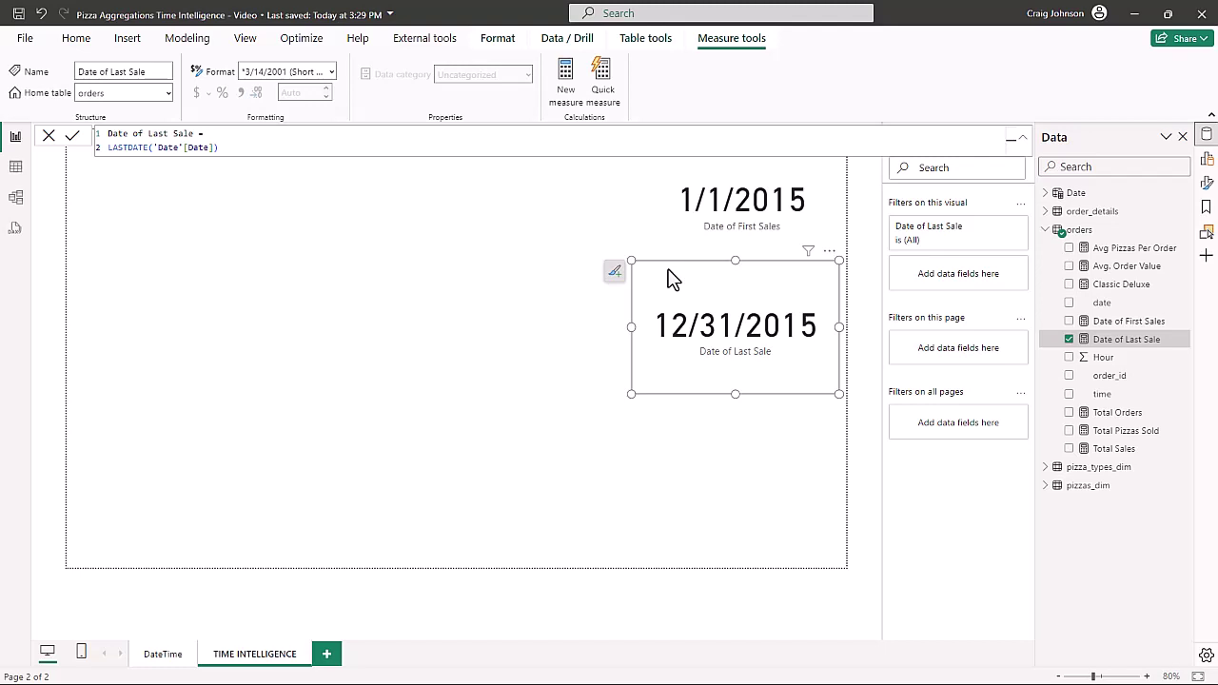
key("Escape")
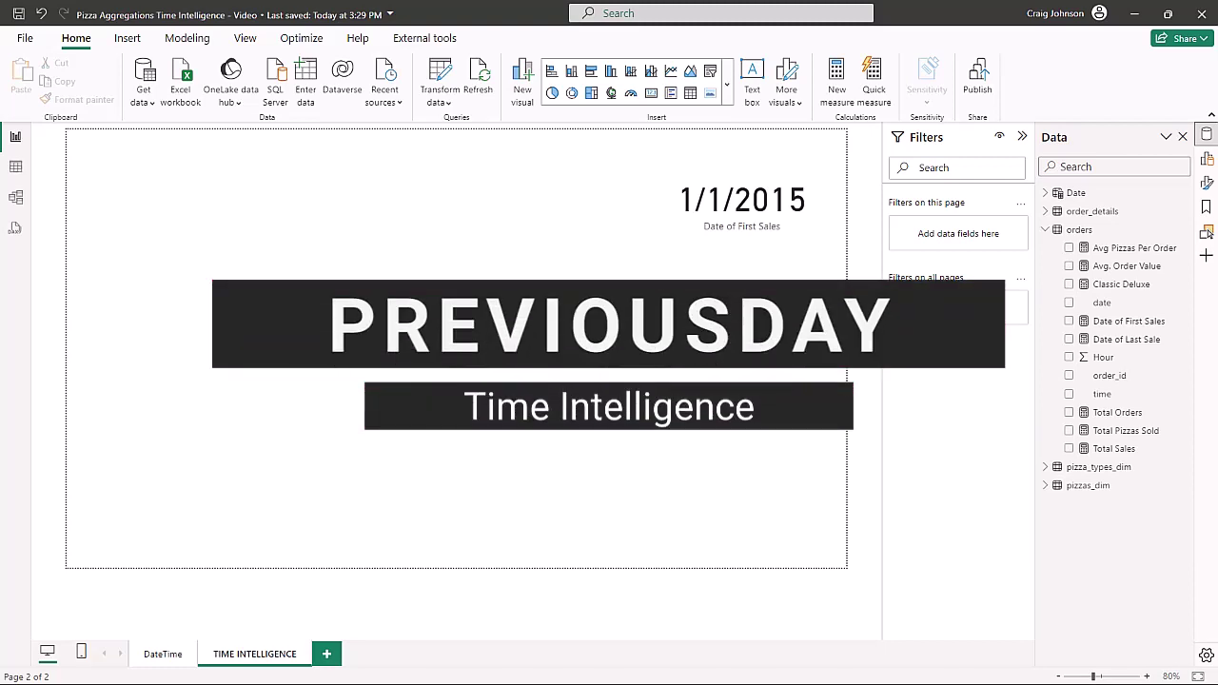
Insert an empty table visual, place it in the page's upper-left area and enlarge it to nearly half the page width
left_click(690, 95)
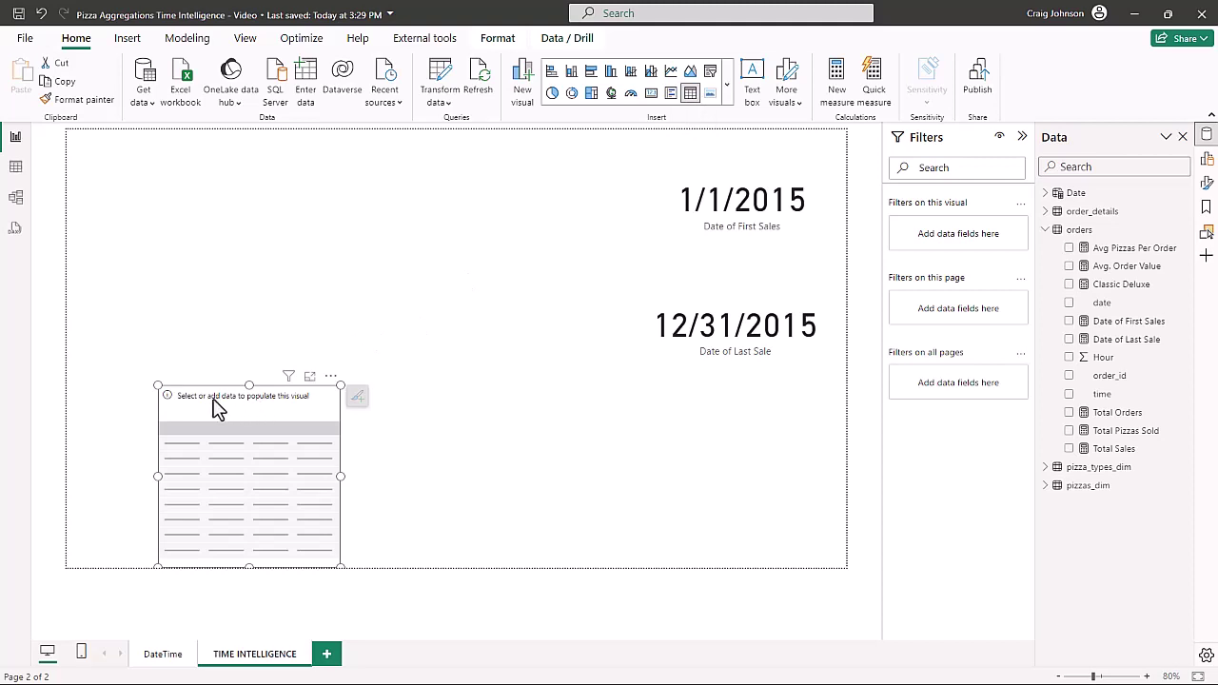
left_click_drag(208, 404, 189, 223)
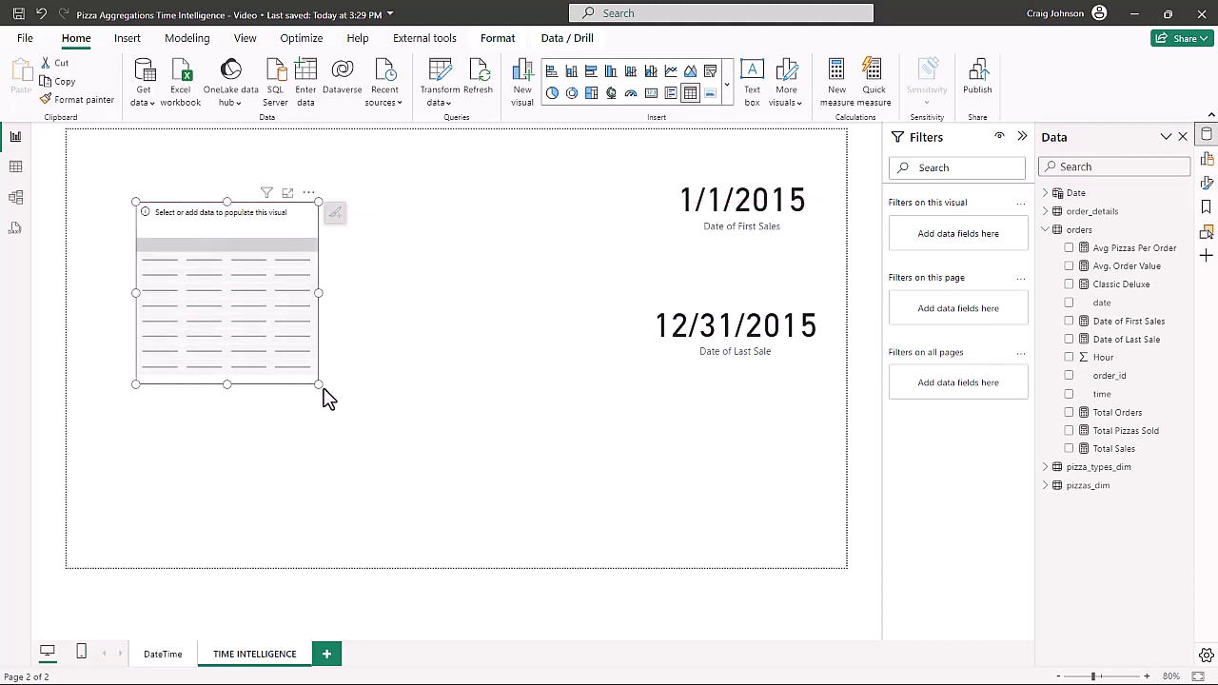
left_click_drag(317, 382, 479, 496)
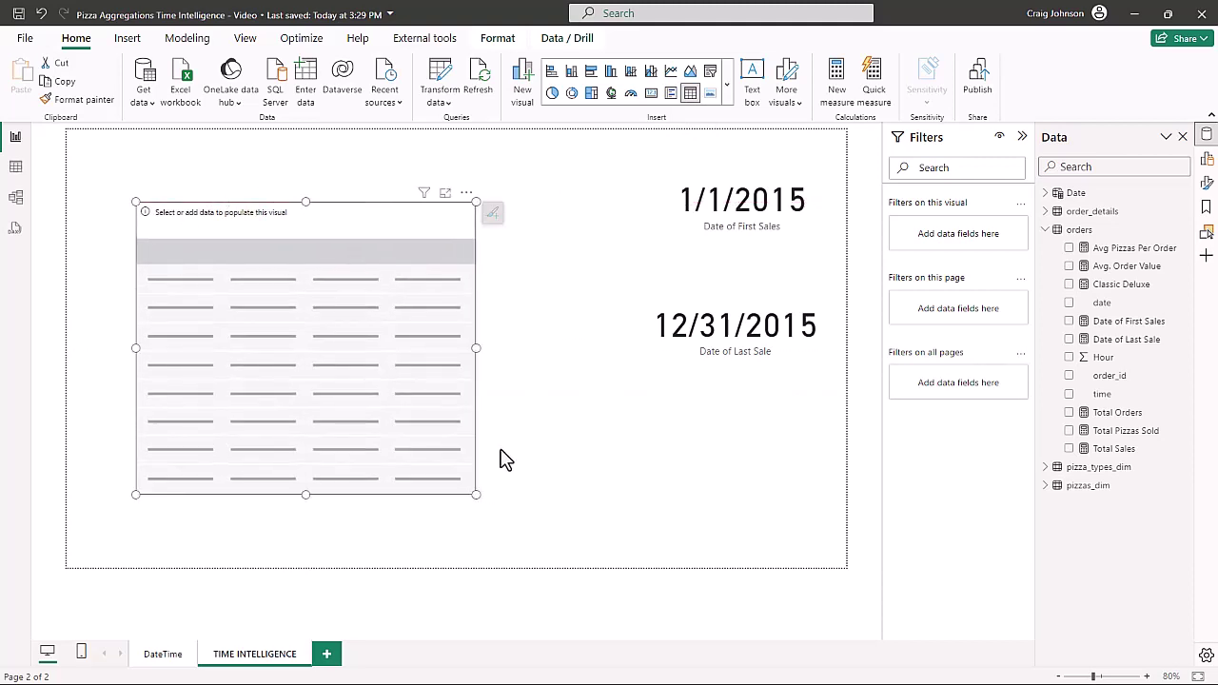
Fill the table with the Date column from the Date table and the Total Sales measure
left_click(1046, 194)
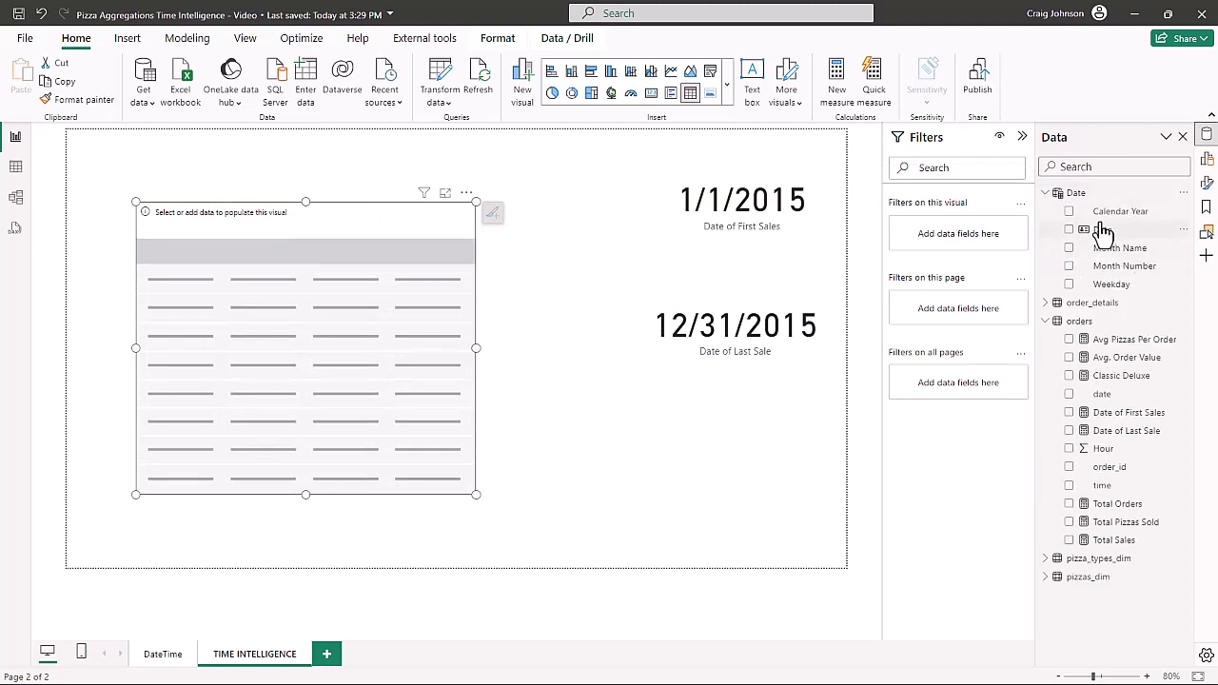
left_click_drag(1104, 242, 348, 343)
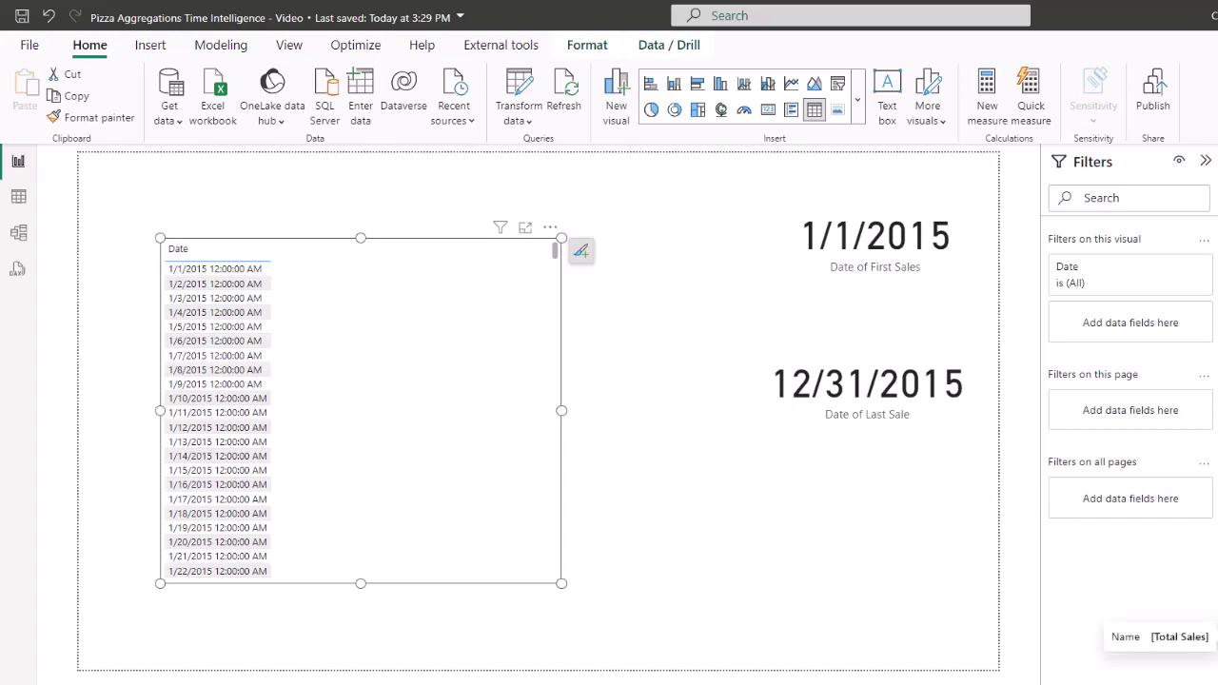
left_click_drag(1208, 635, 388, 422)
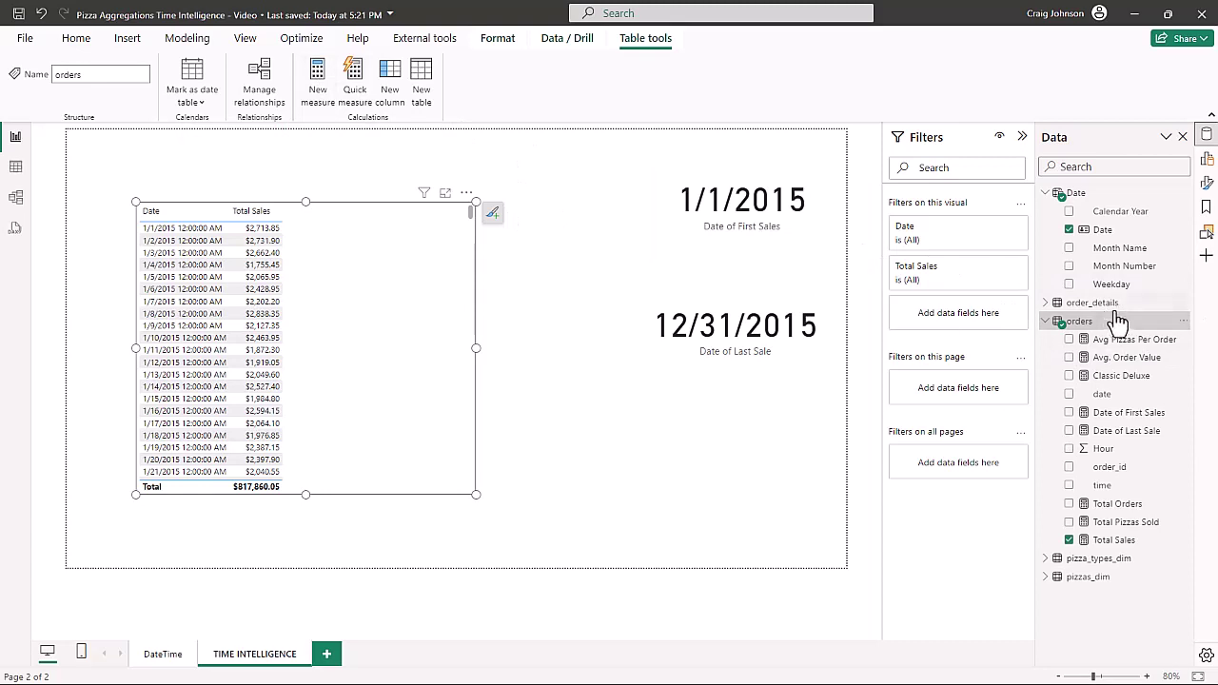
Start a new measure named Previous Day Sales in the orders table, with a second line for its expression
left_click(319, 95)
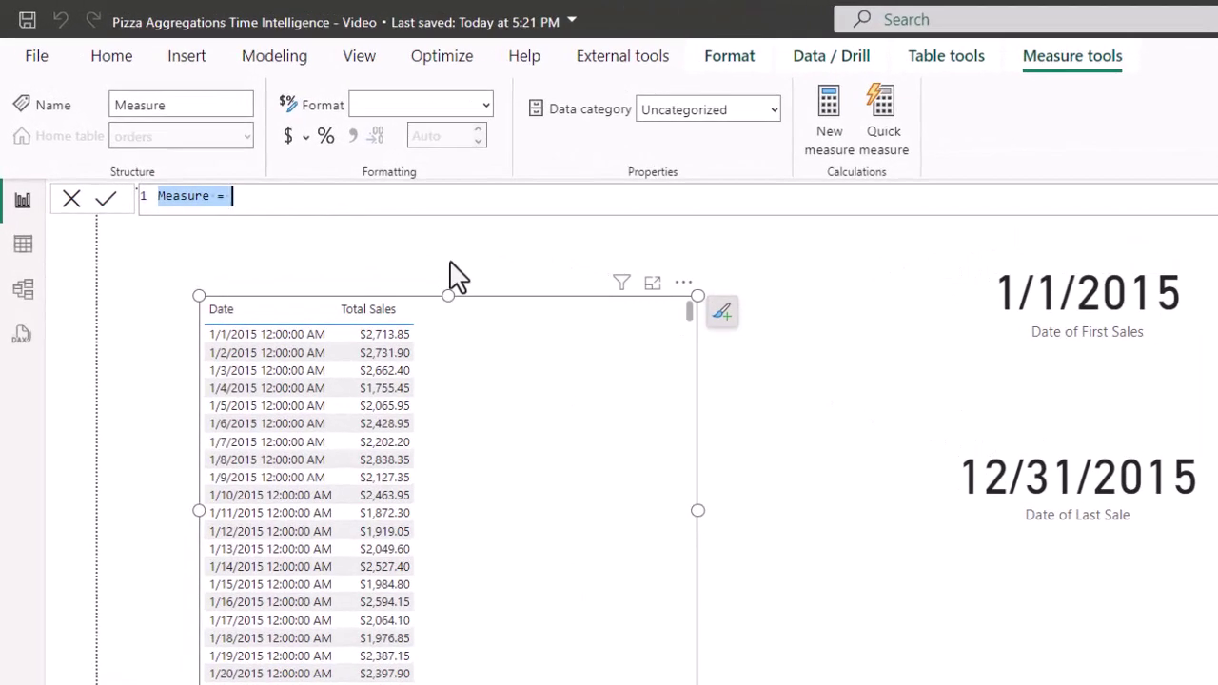
type("P")
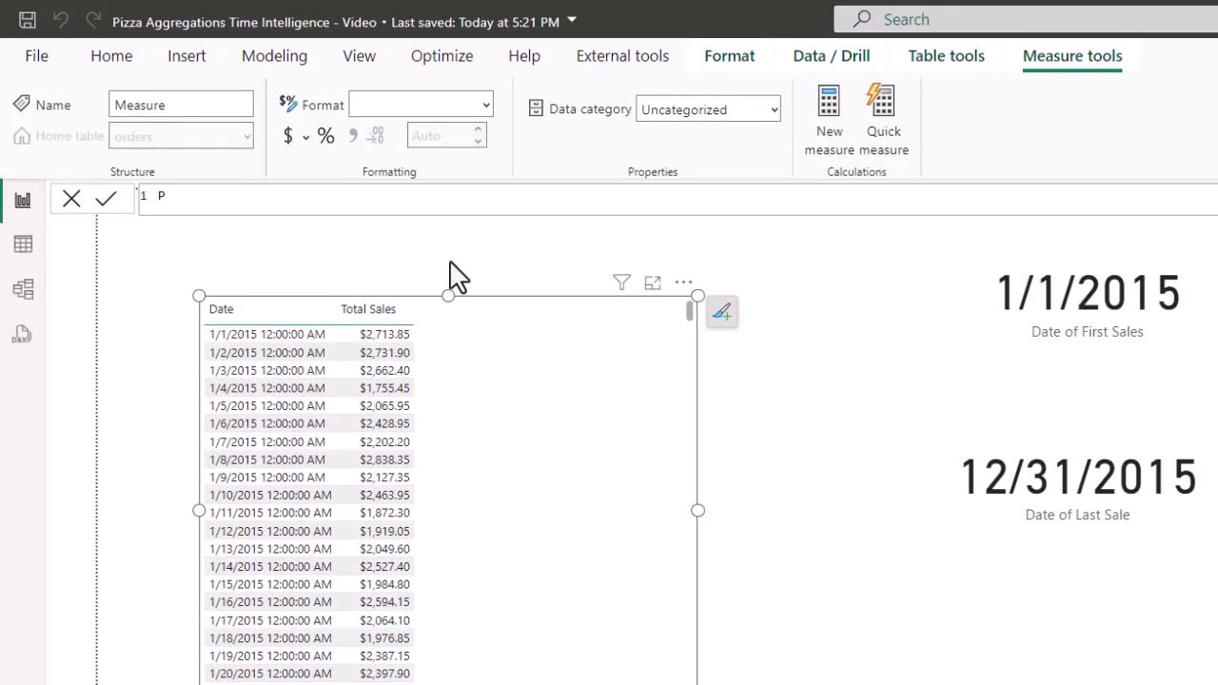
type("revious Day Sales =")
key("shift+Return")
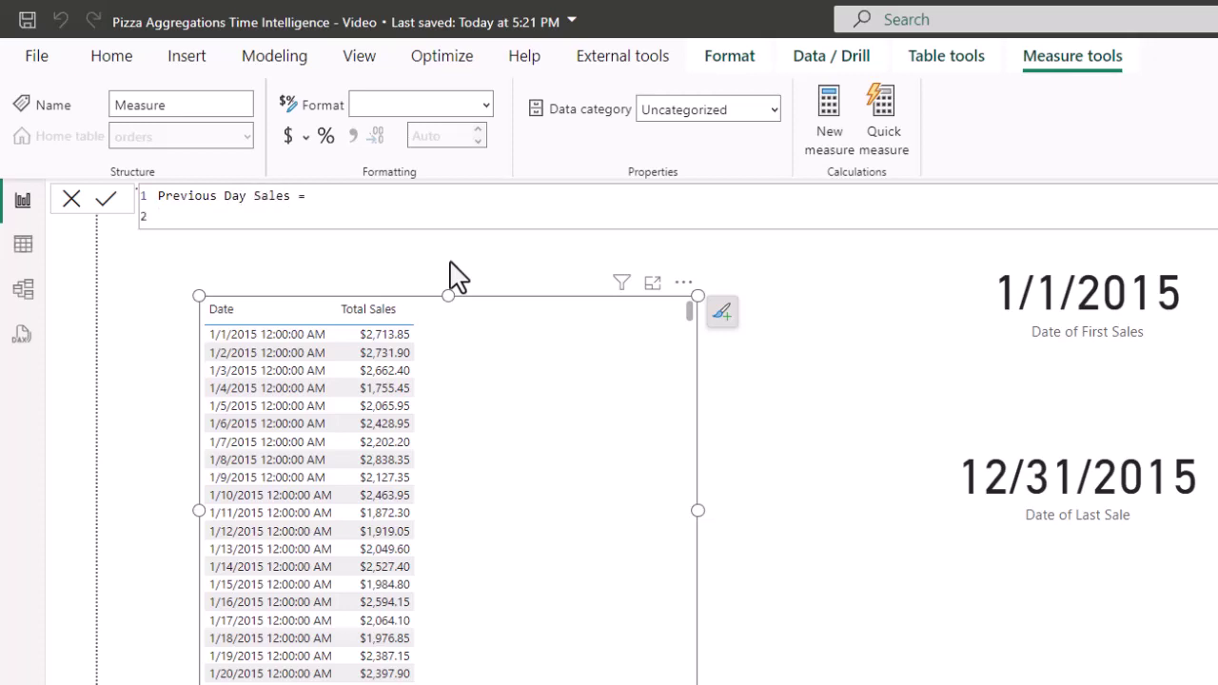
Begin the Previous Day Sales expression with CALCULATE, giving [Total Sales] on its own line as the first argument
type("cal")
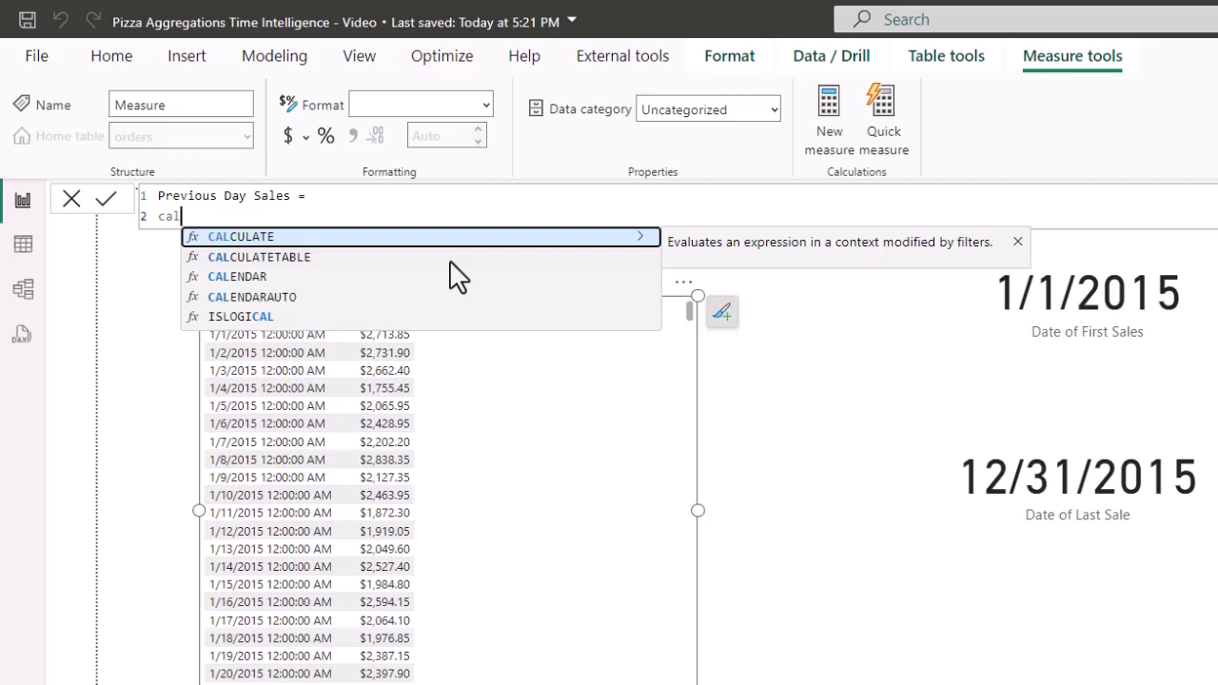
key("Tab")
key("shift+Return")
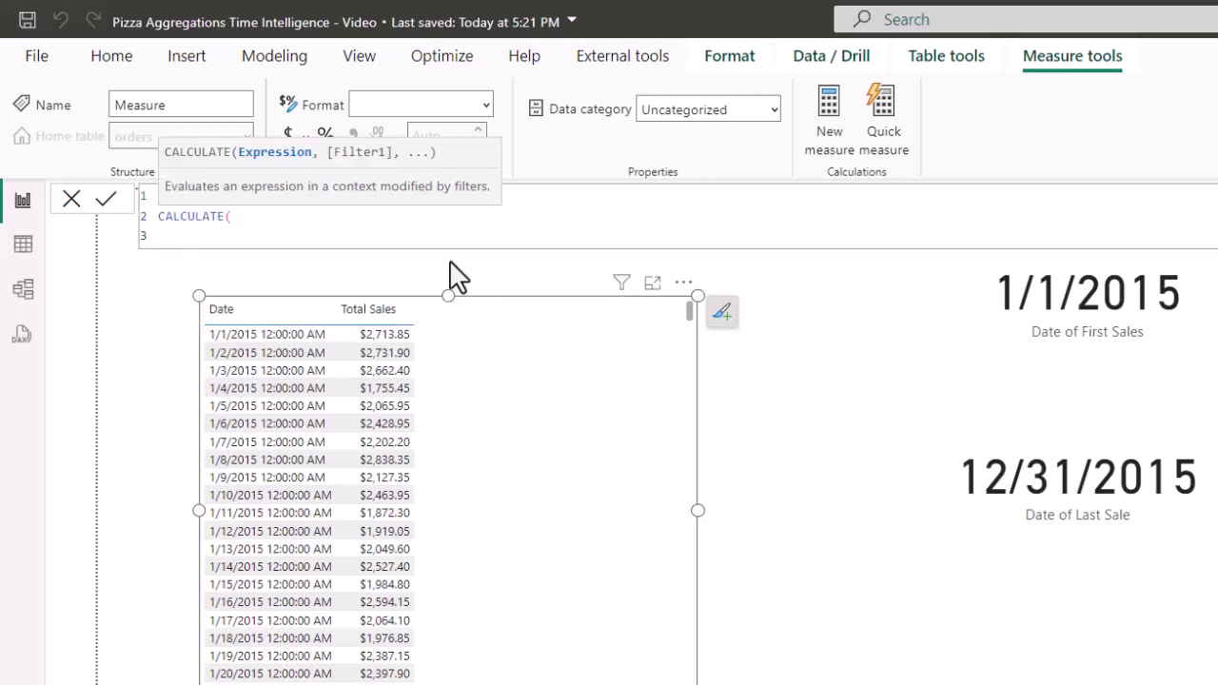
type("tot")
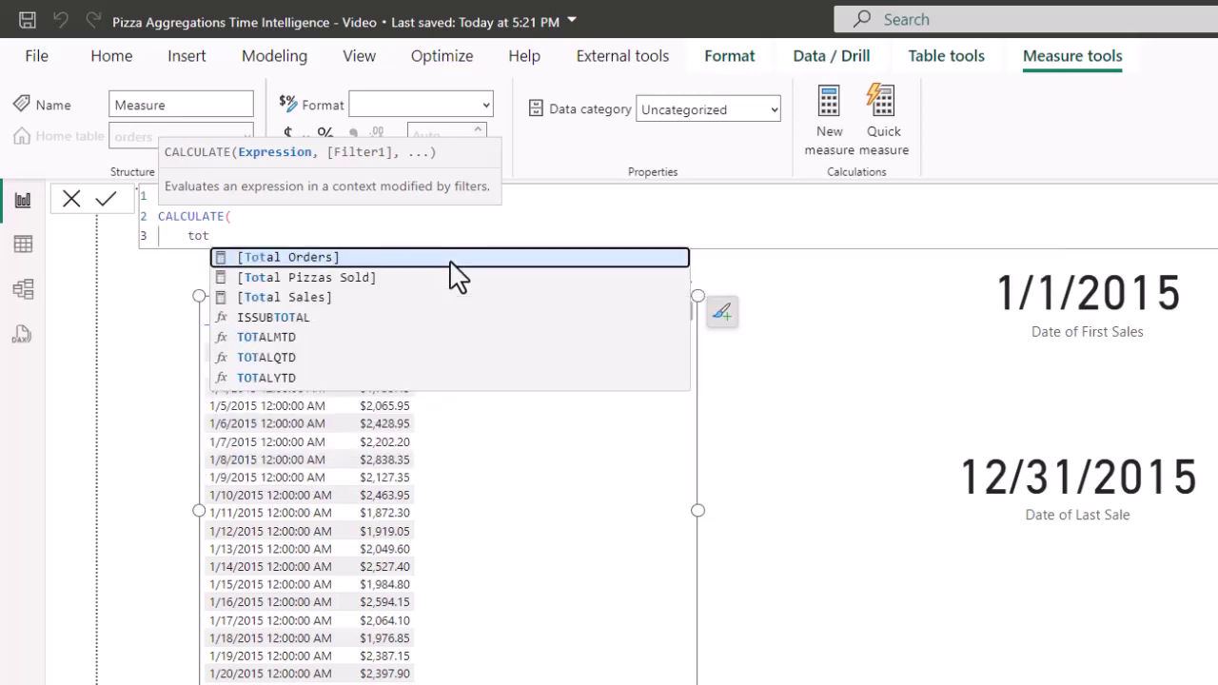
key("Down")
key("Down")
key("Tab")
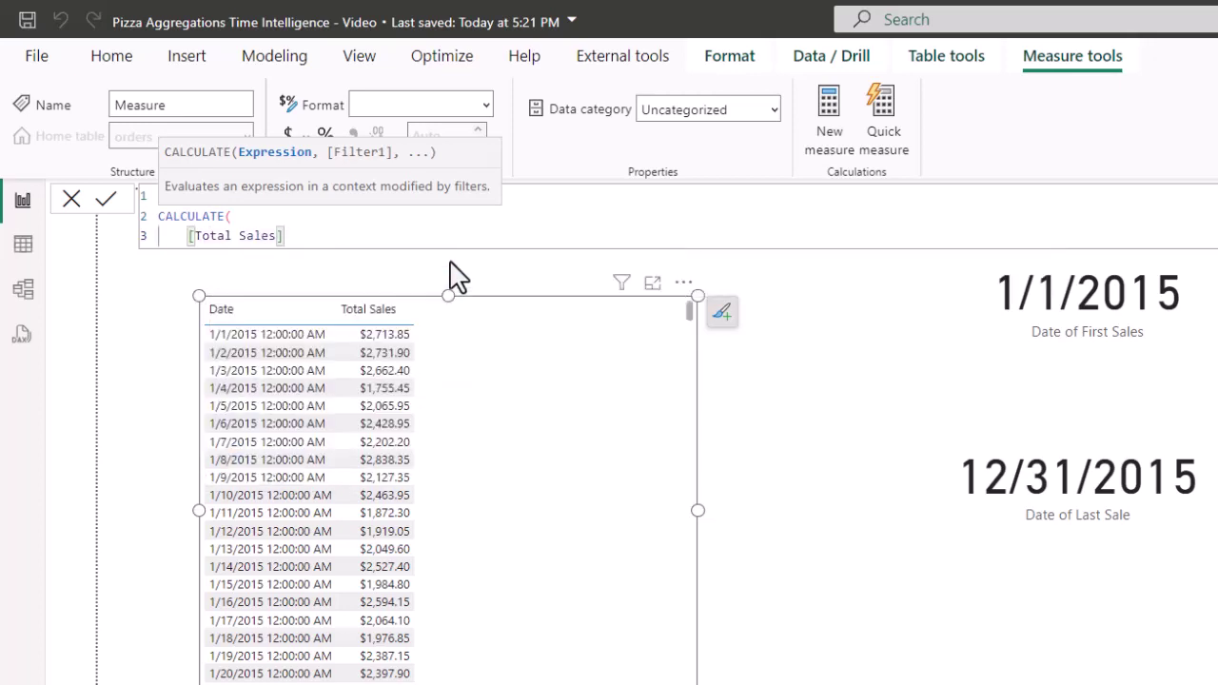
type(",")
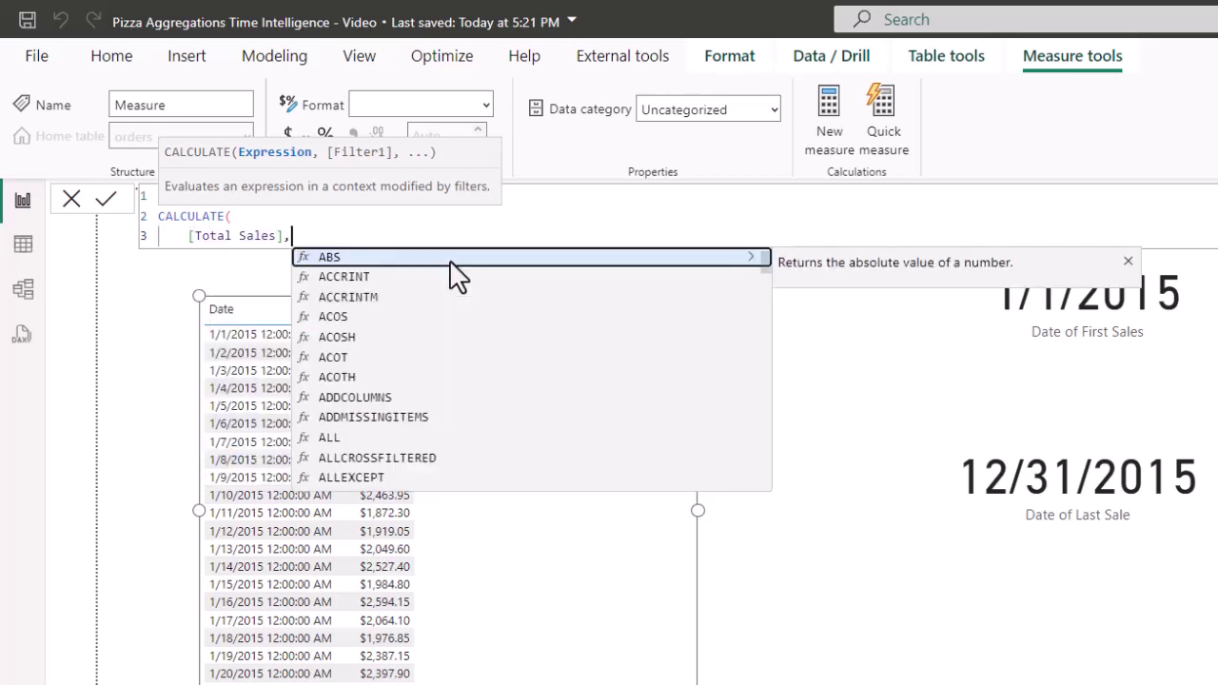
key("shift+Return")
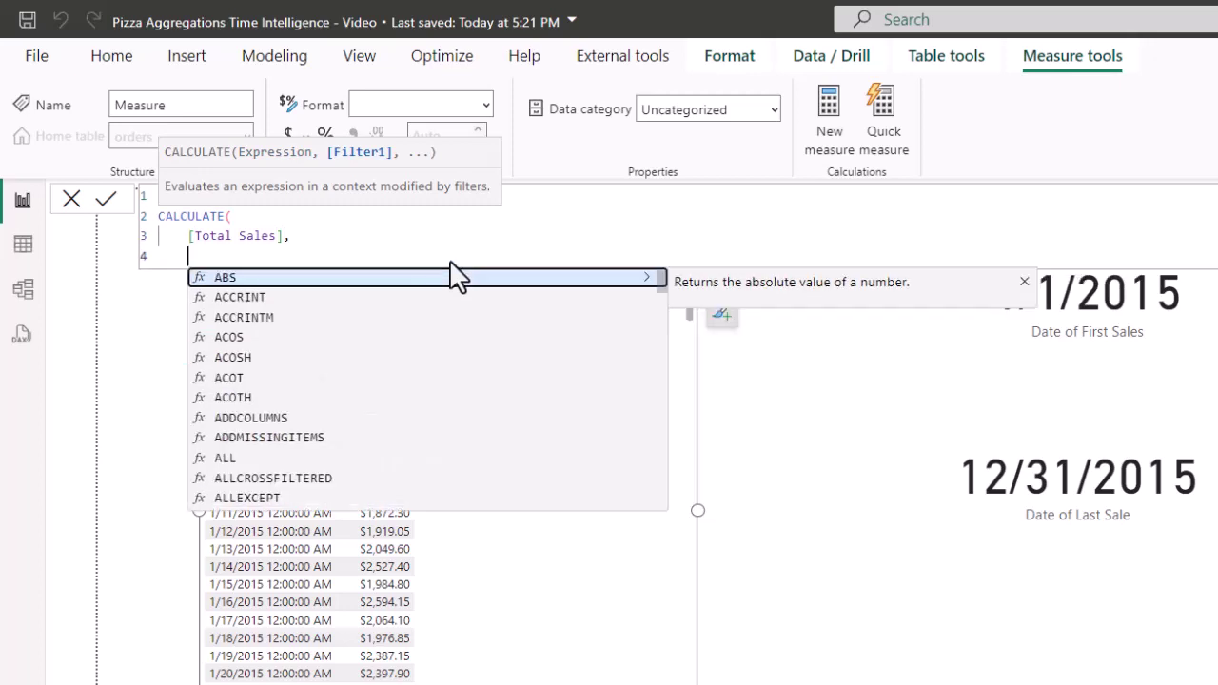
Add PREVIOUSDAY as the CALCULATE filter in the Previous Day Sales measure, with 'Date'[Date] on its own line as its argument
type("prev")
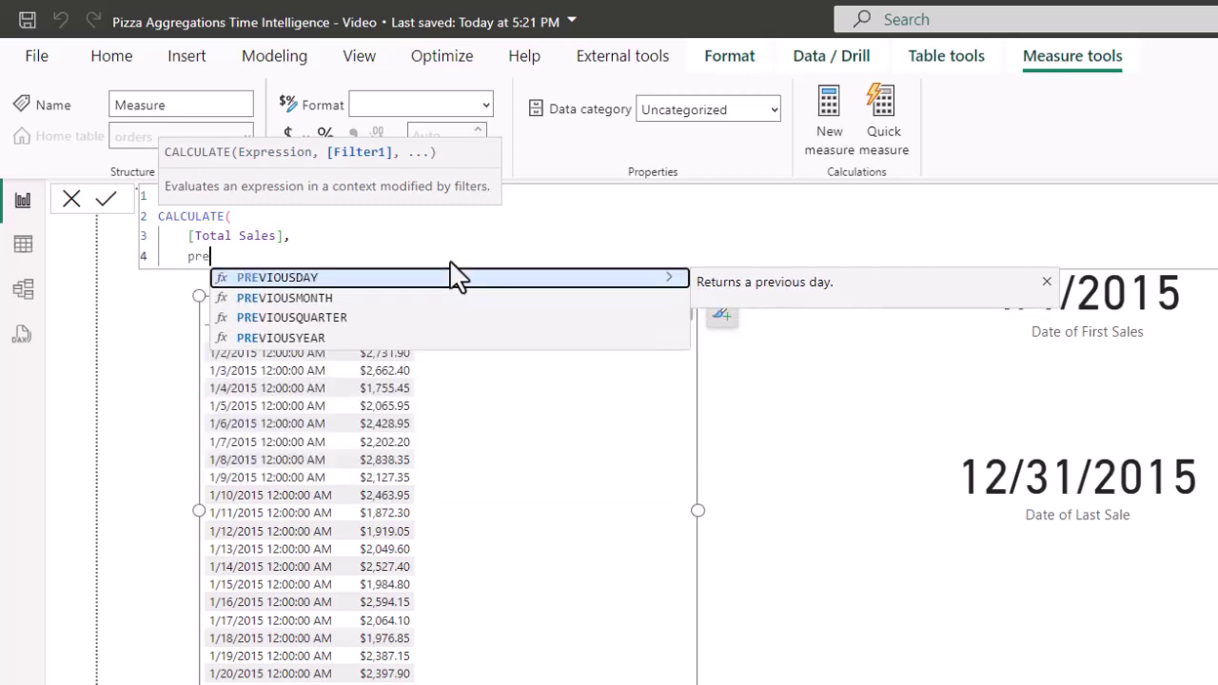
key("Tab")
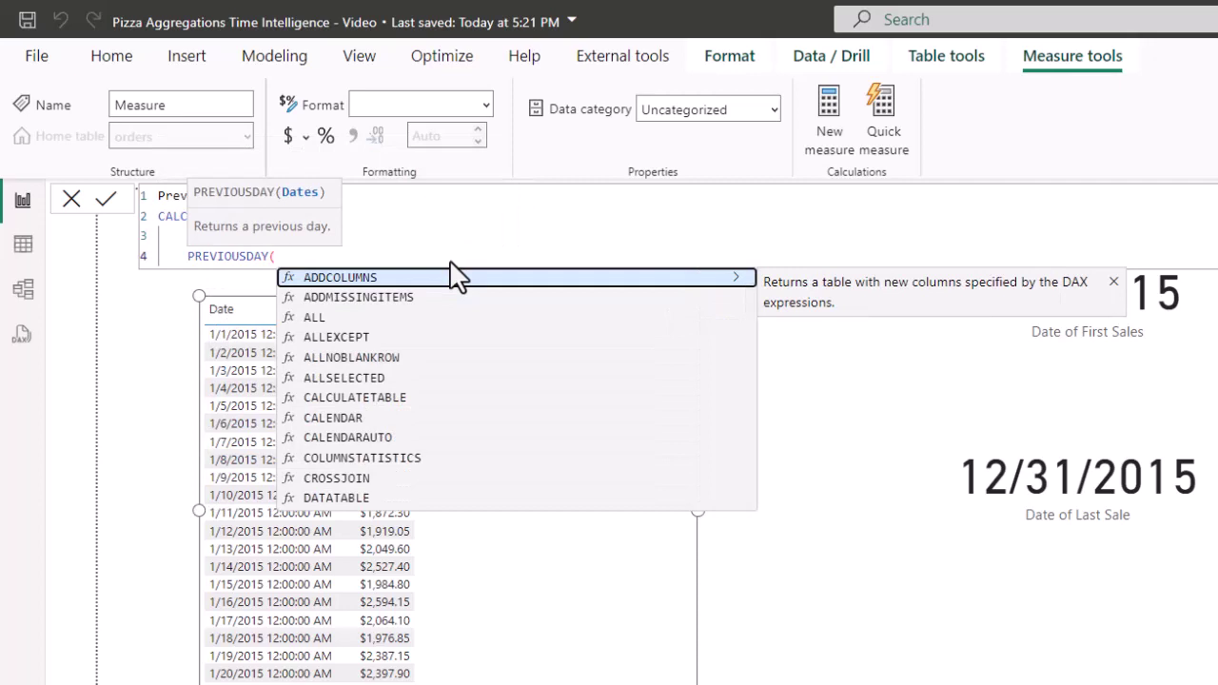
key("shift+Return")
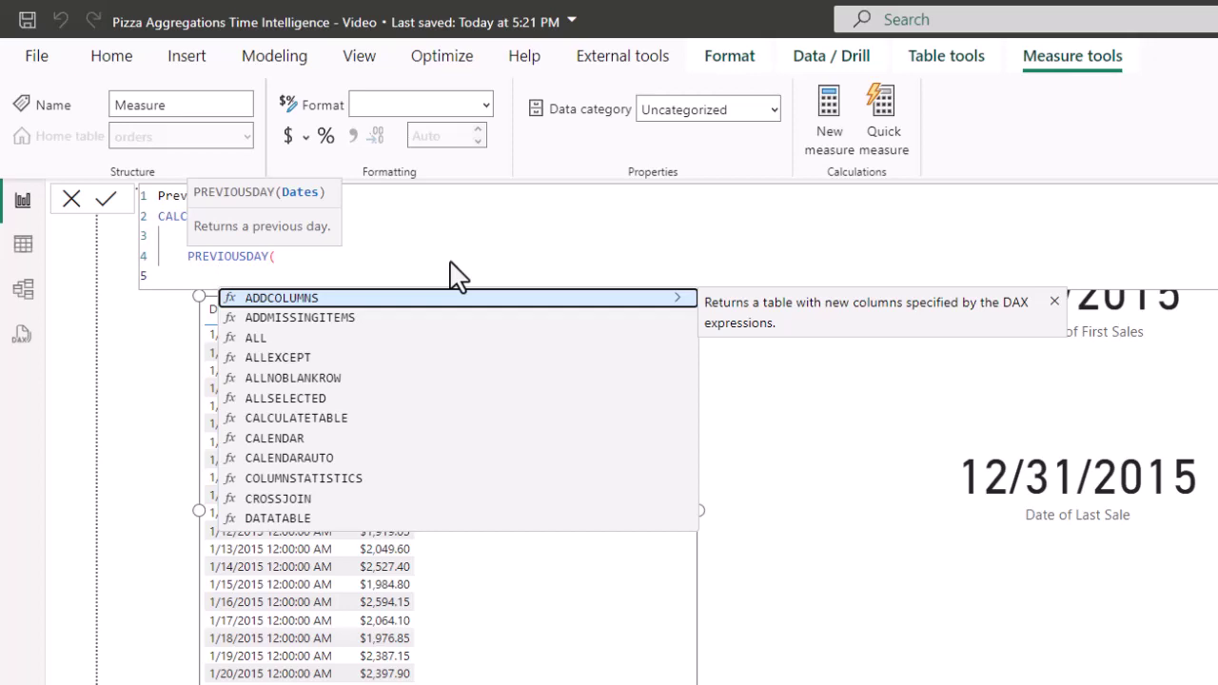
type("date")
key("Down")
key("Down")
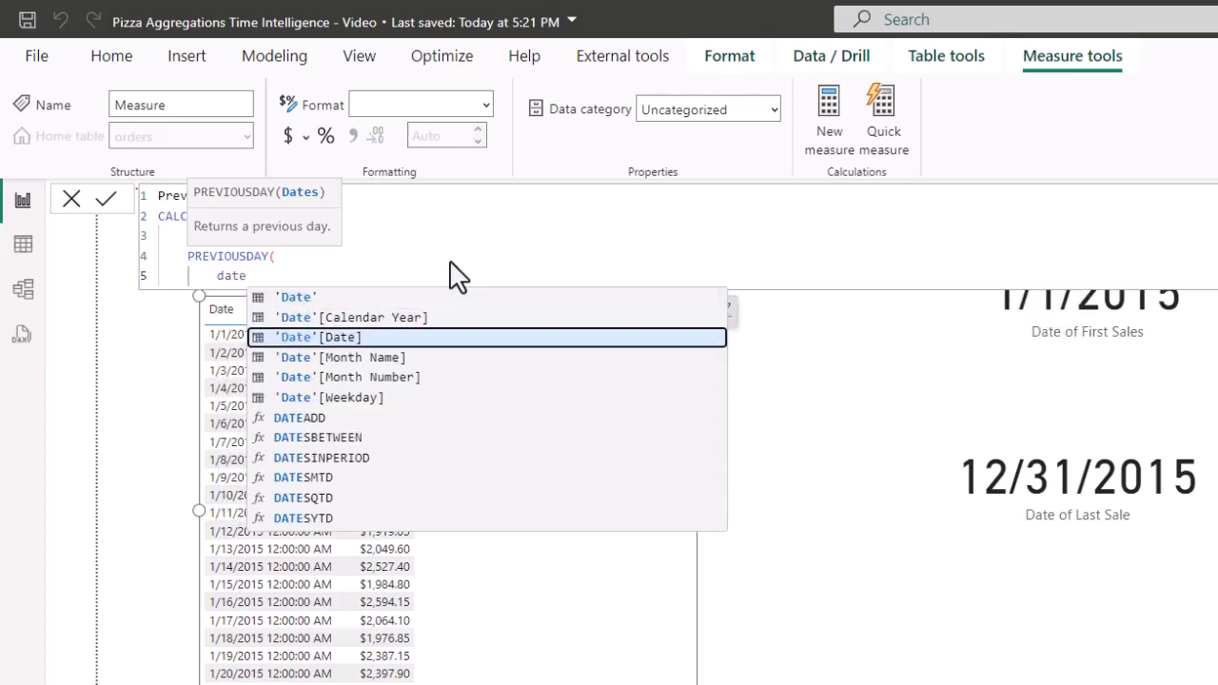
key("Tab")
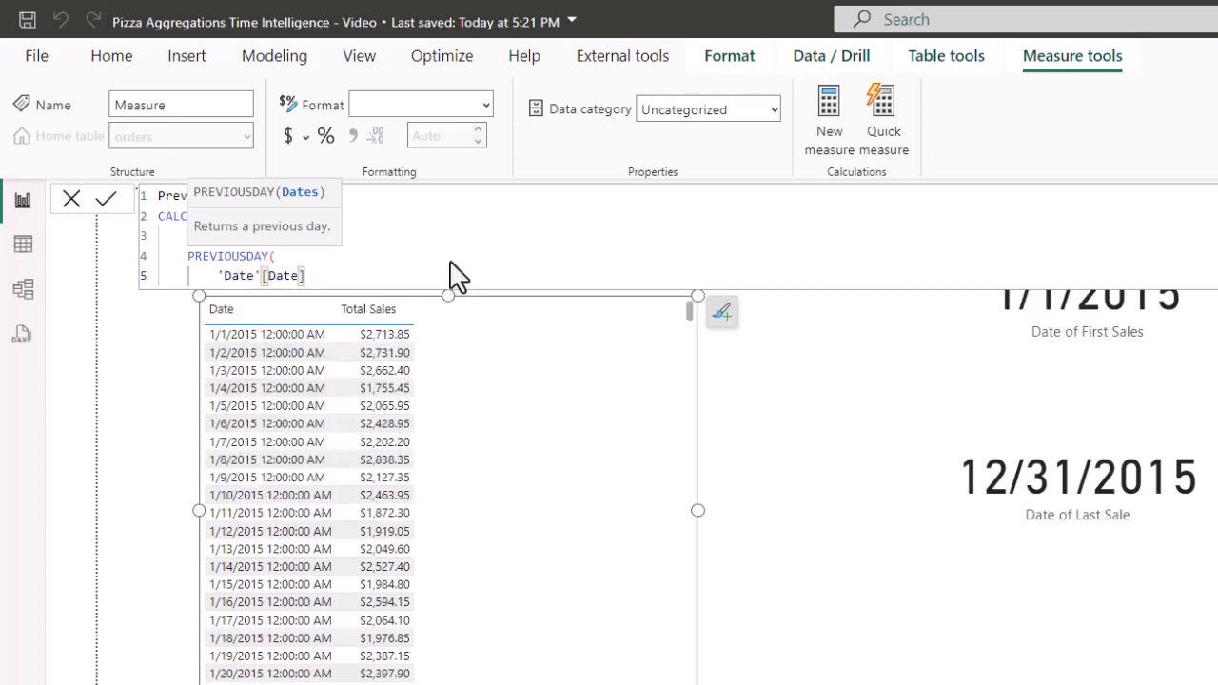
Close the PREVIOUSDAY and CALCULATE parentheses on separate lines and commit the Previous Day Sales measure
key("shift+Return")
key("BackSpace")
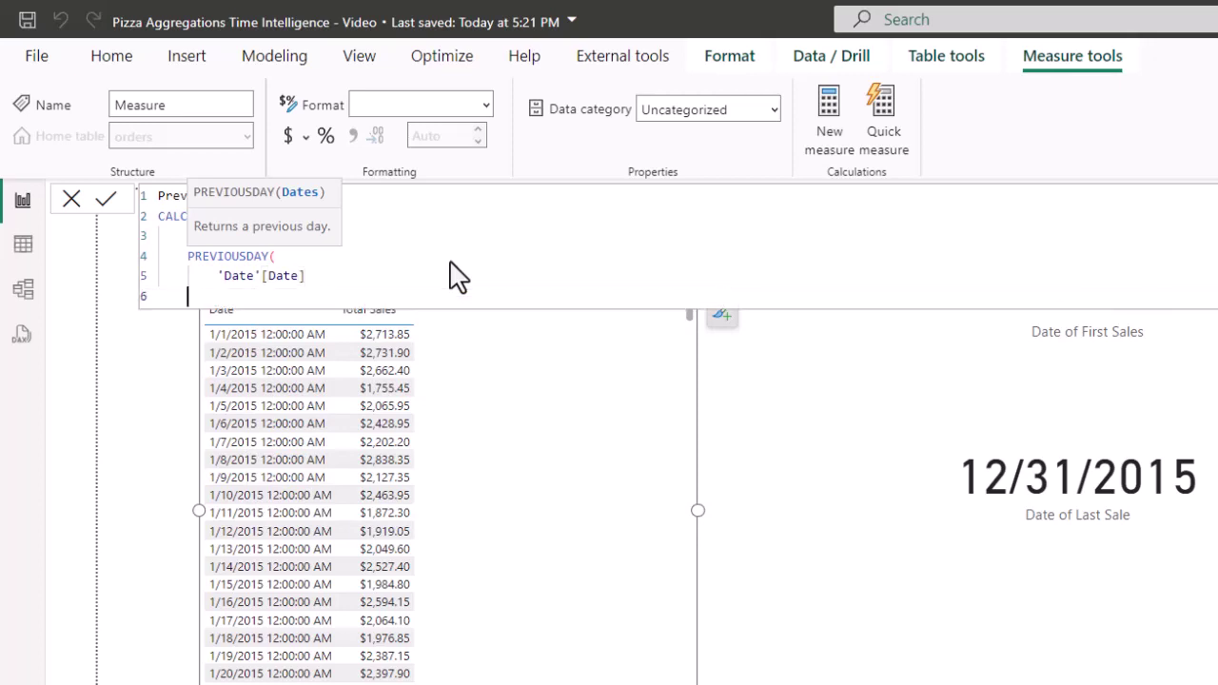
type(")")
key("shift+Return")
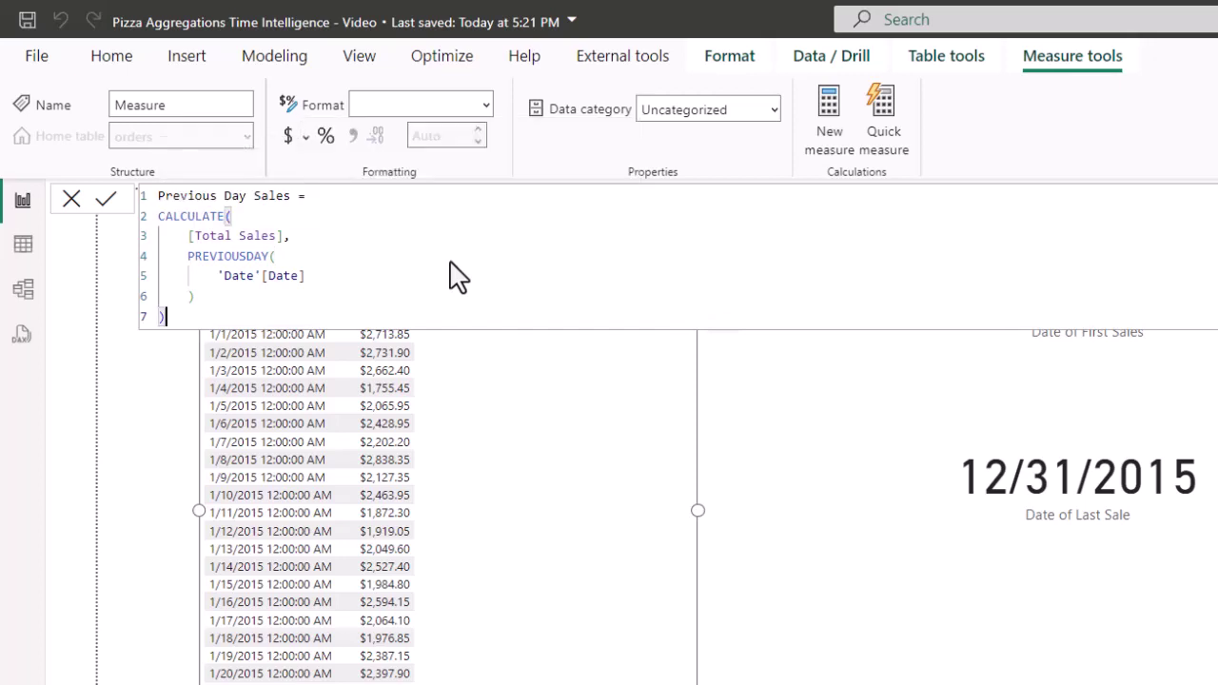
type(")")
key("Return")
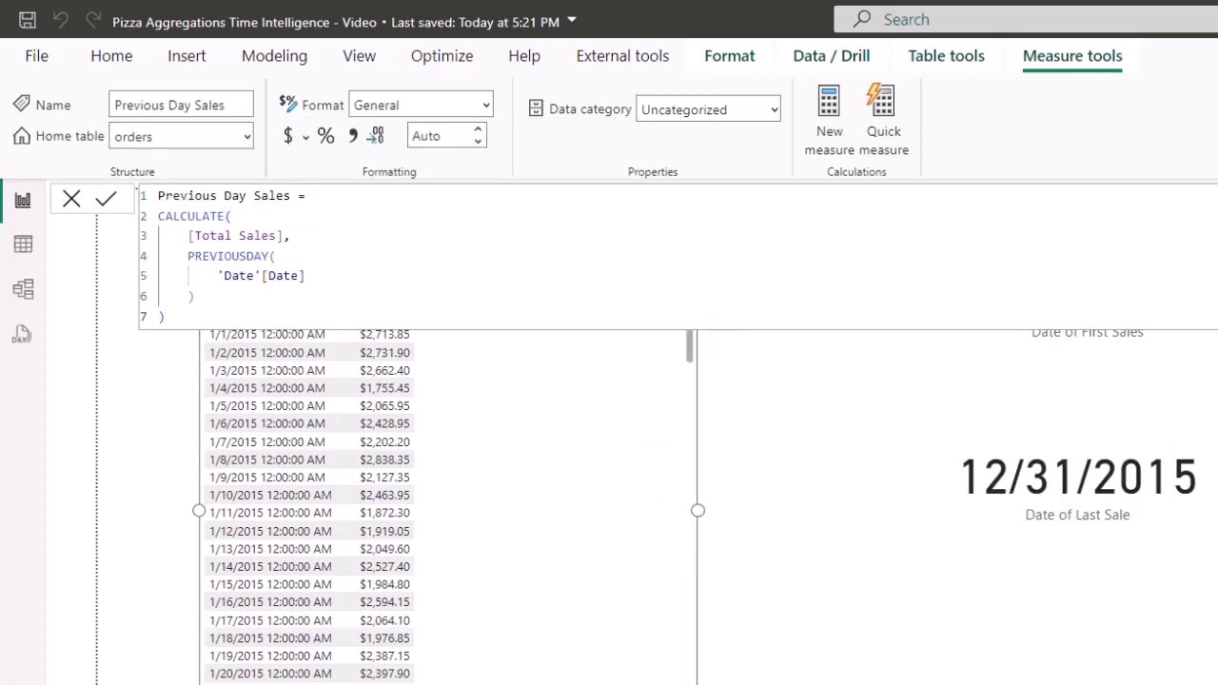
Add the Previous Day Sales measure to the table visual and put the Total Sales measure back in it
left_click_drag(924, 585, 590, 523)
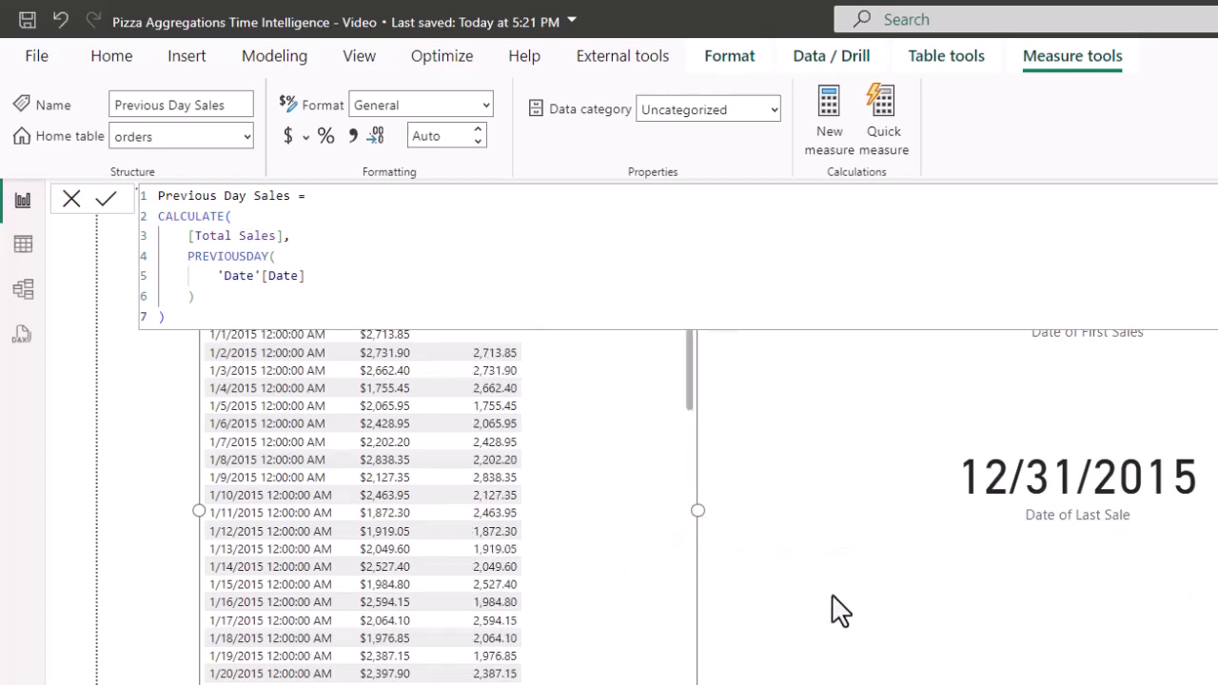
left_click(880, 628)
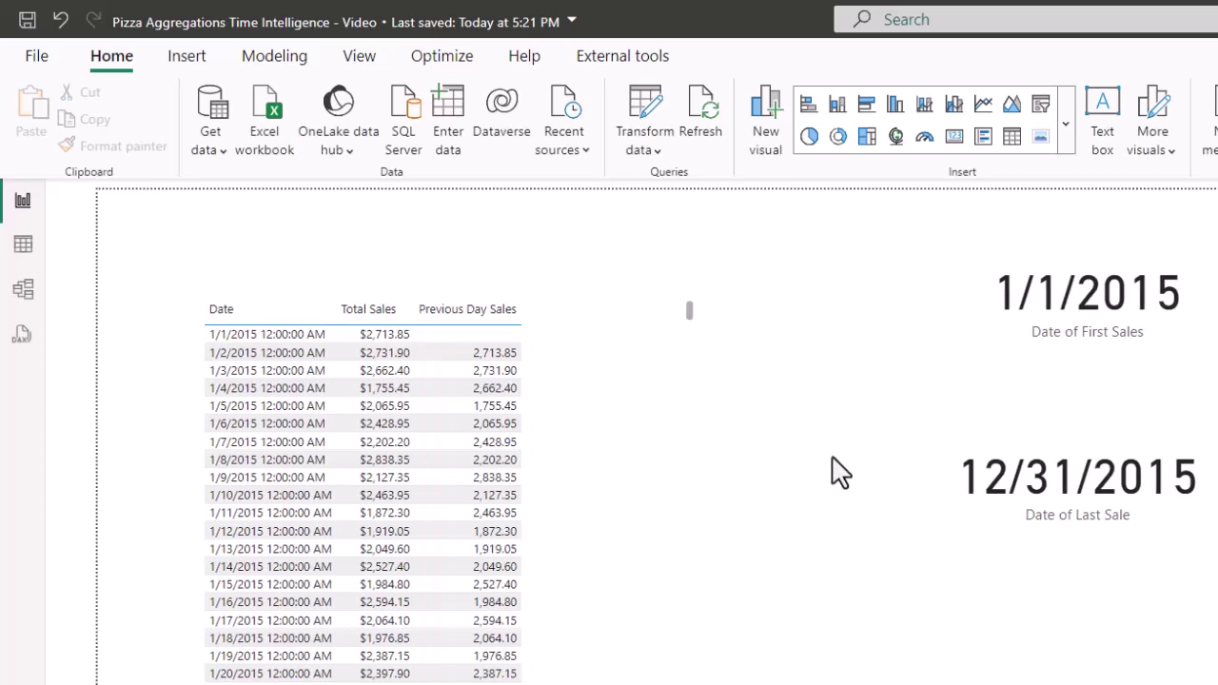
left_click(599, 399)
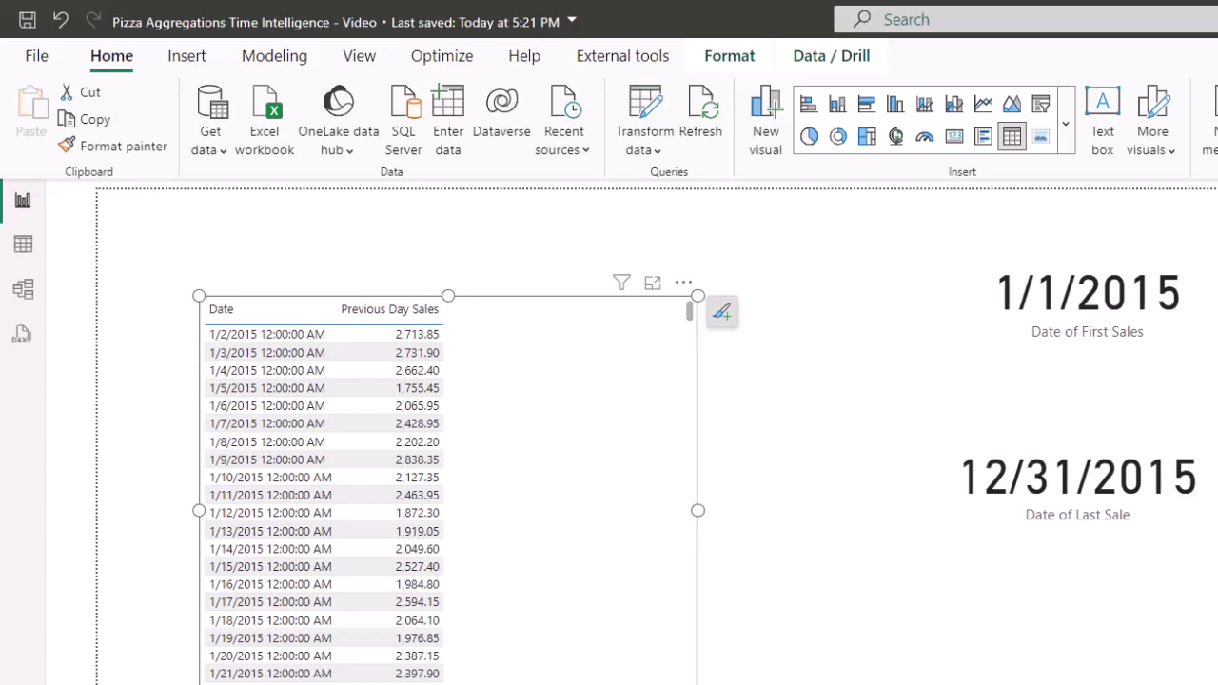
left_click_drag(990, 684, 603, 571)
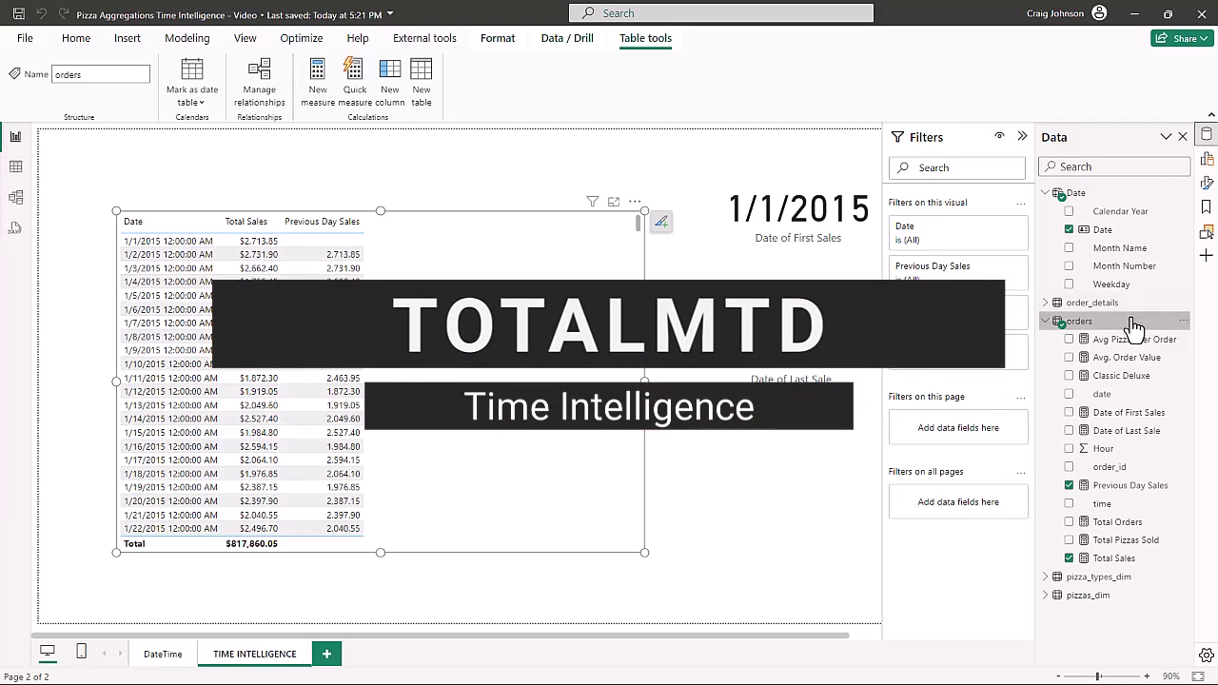
Start a new measure named MTD Sales in the orders table, with a second line for its expression
left_click(320, 91)
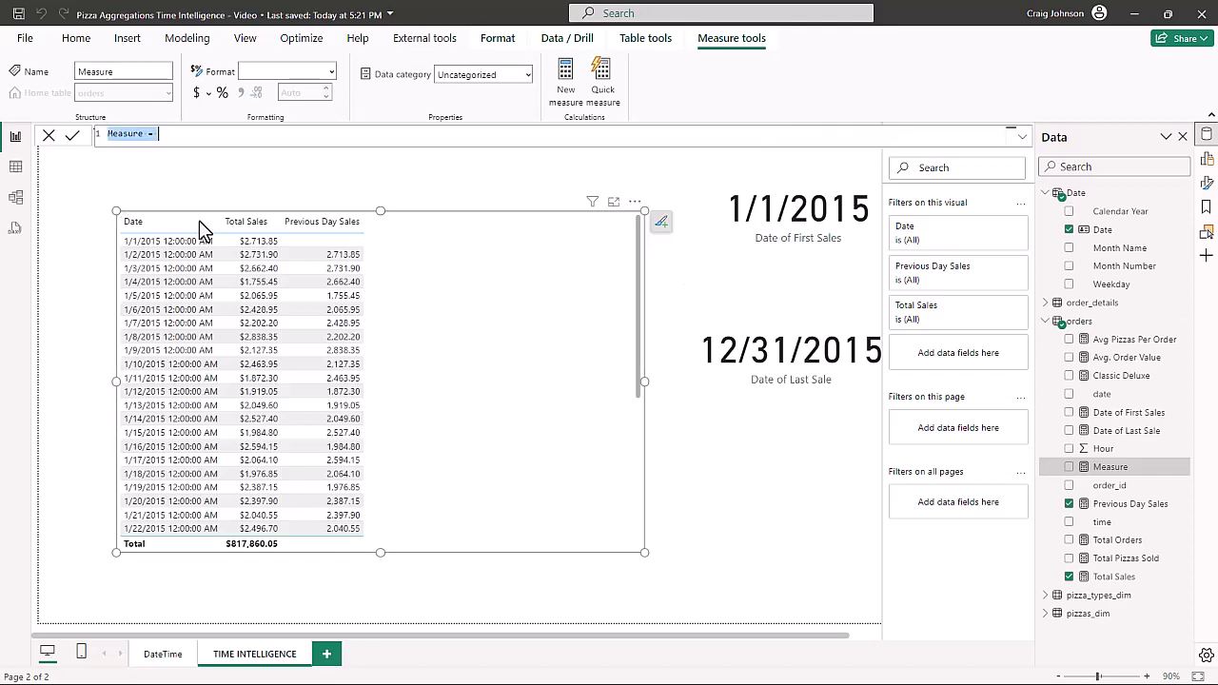
type("M")
type("TD Sales ")
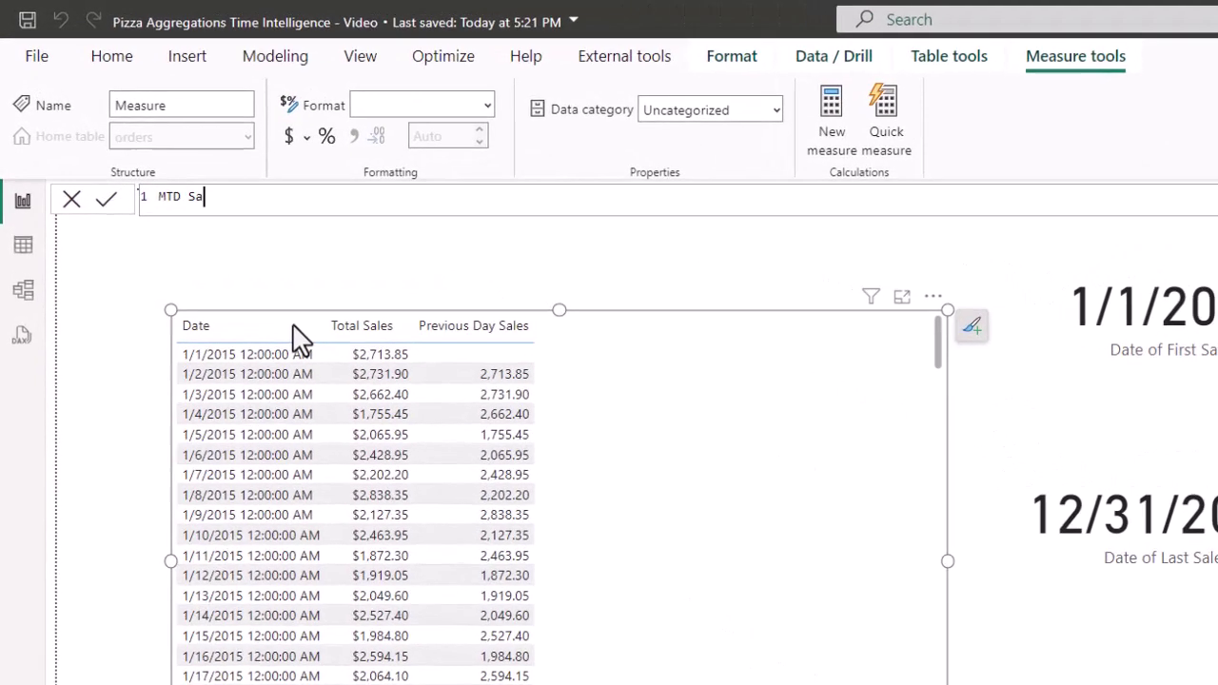
type("=")
key("shift+Return")
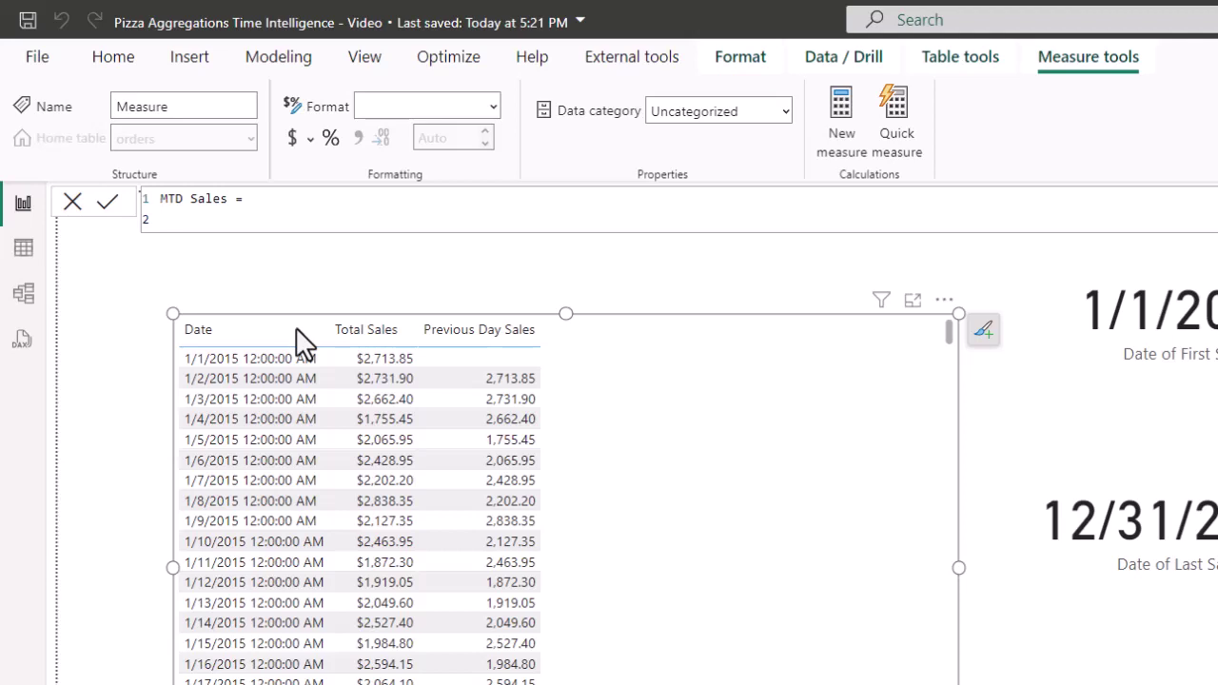
Begin the MTD Sales expression with the TOTALMTD function and open a new line for its arguments
type("tot")
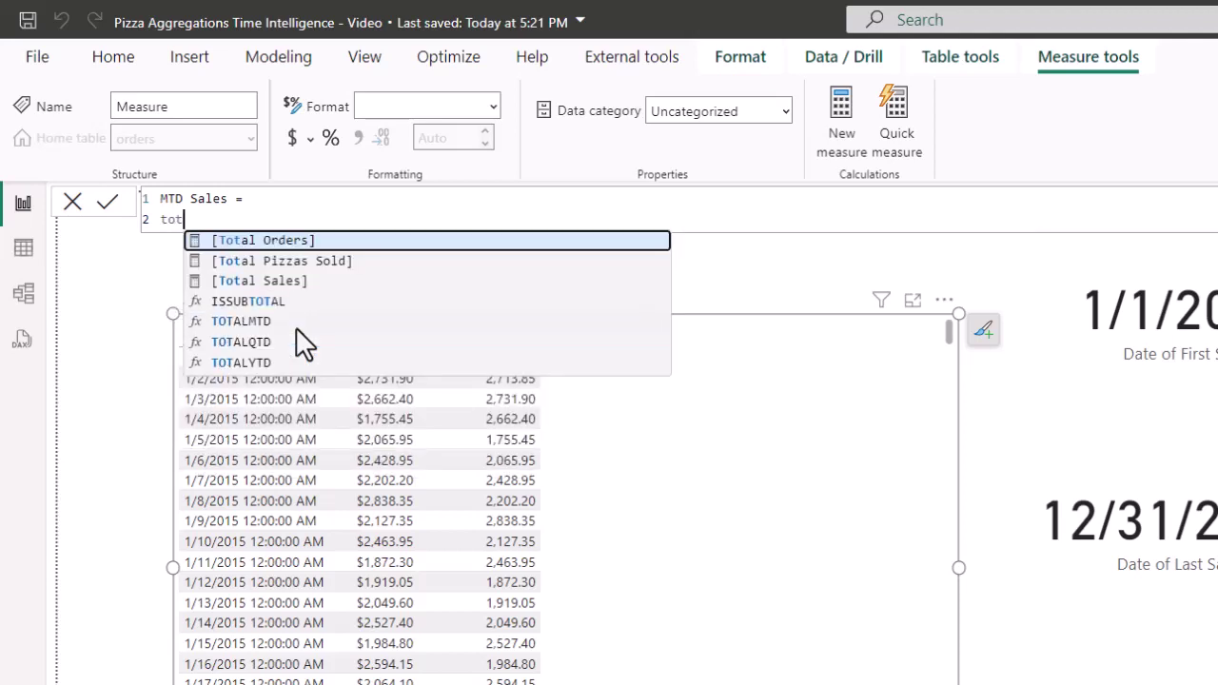
key("Down")
key("Down")
key("Down")
key("Down")
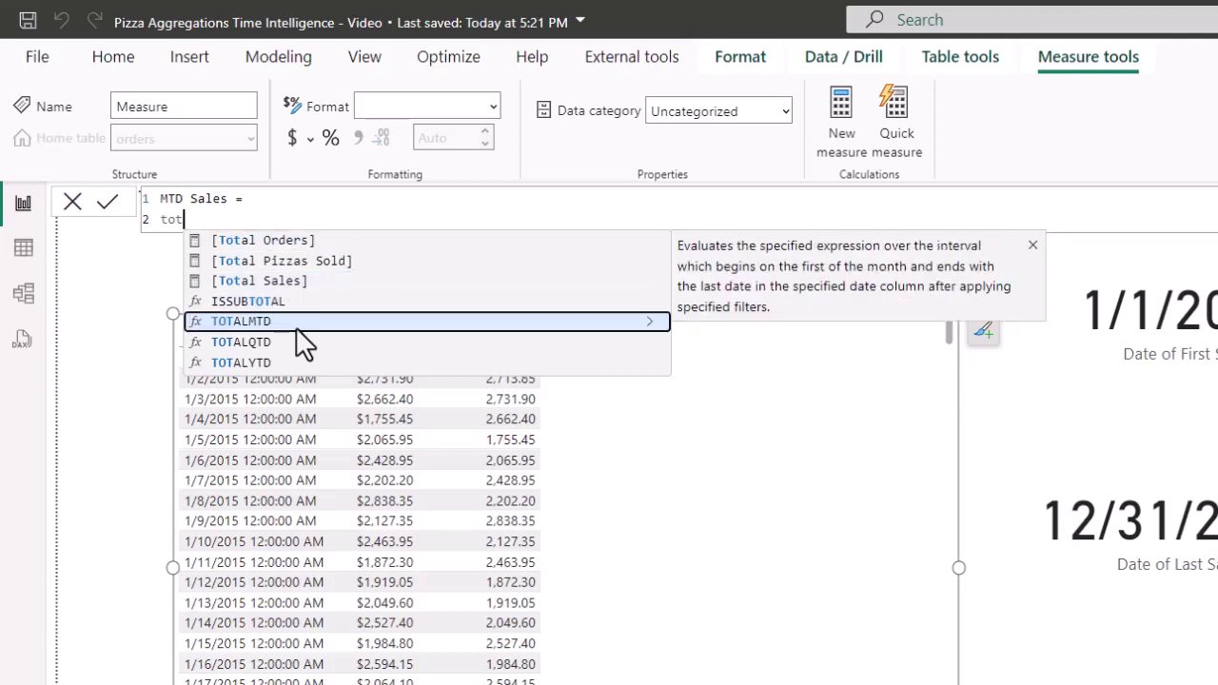
key("Tab")
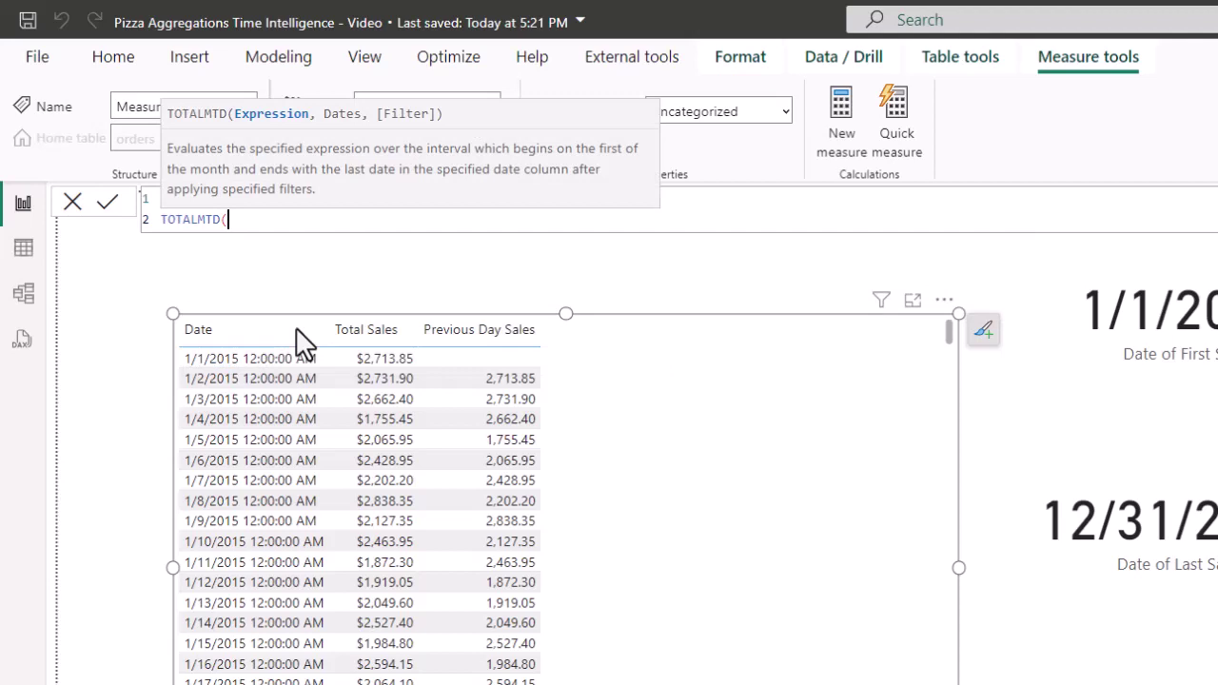
key("shift+Return")
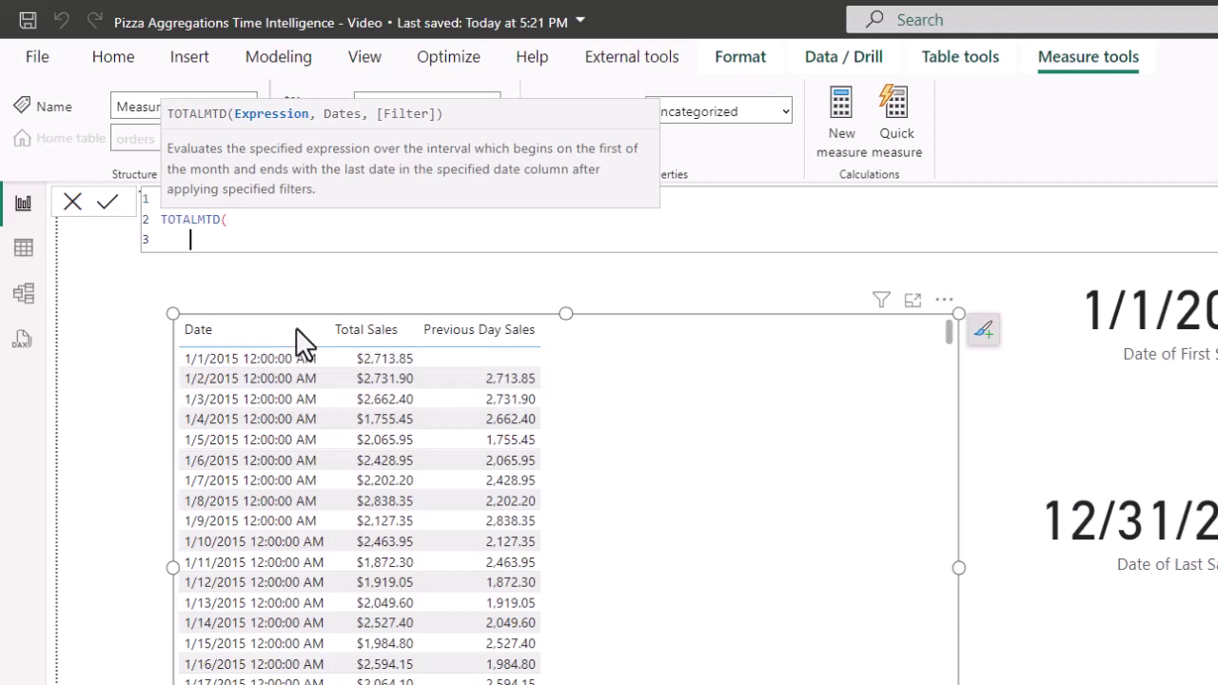
Give [Total Sales] as the first argument of TOTALMTD, followed by a comma and a new line
type("tota")
key("Down")
key("Down")
key("Down")
key("Up")
key("Tab")
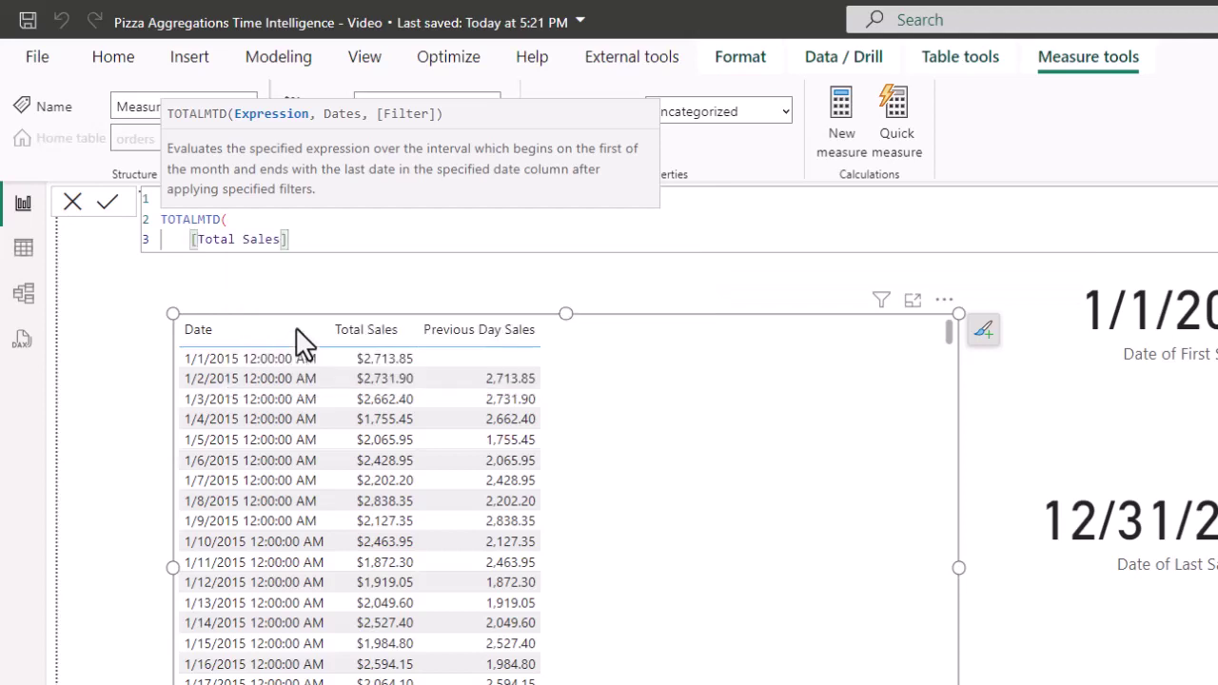
type(",")
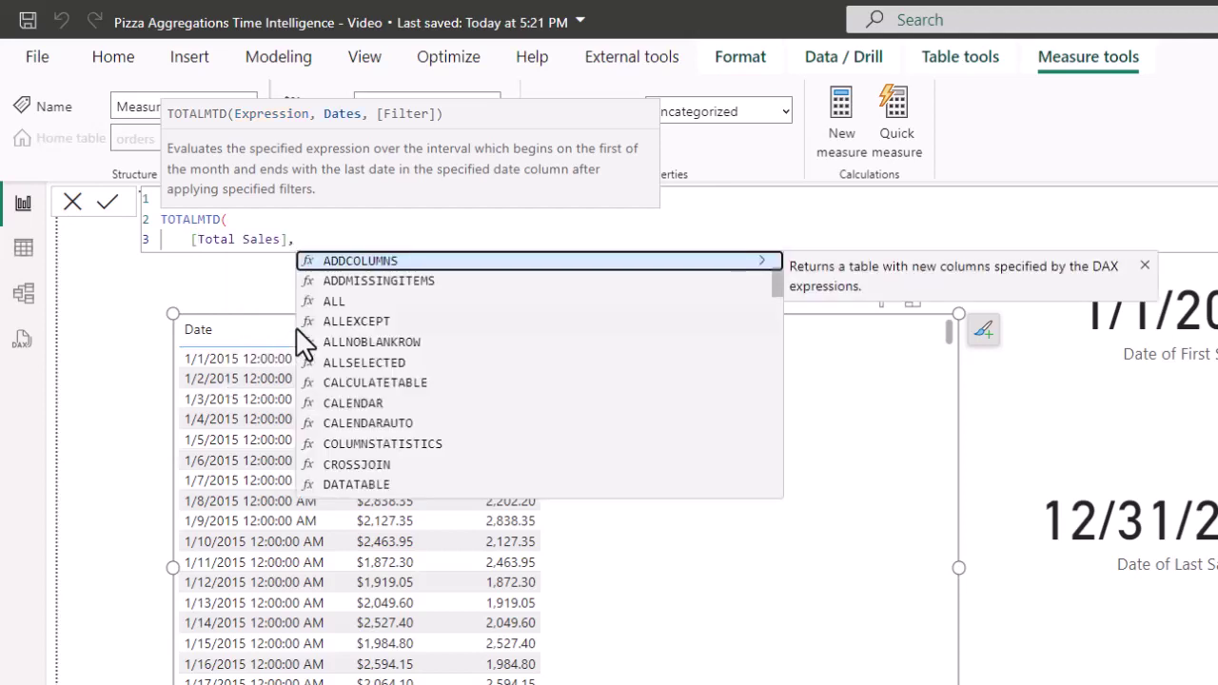
key("shift+Return")
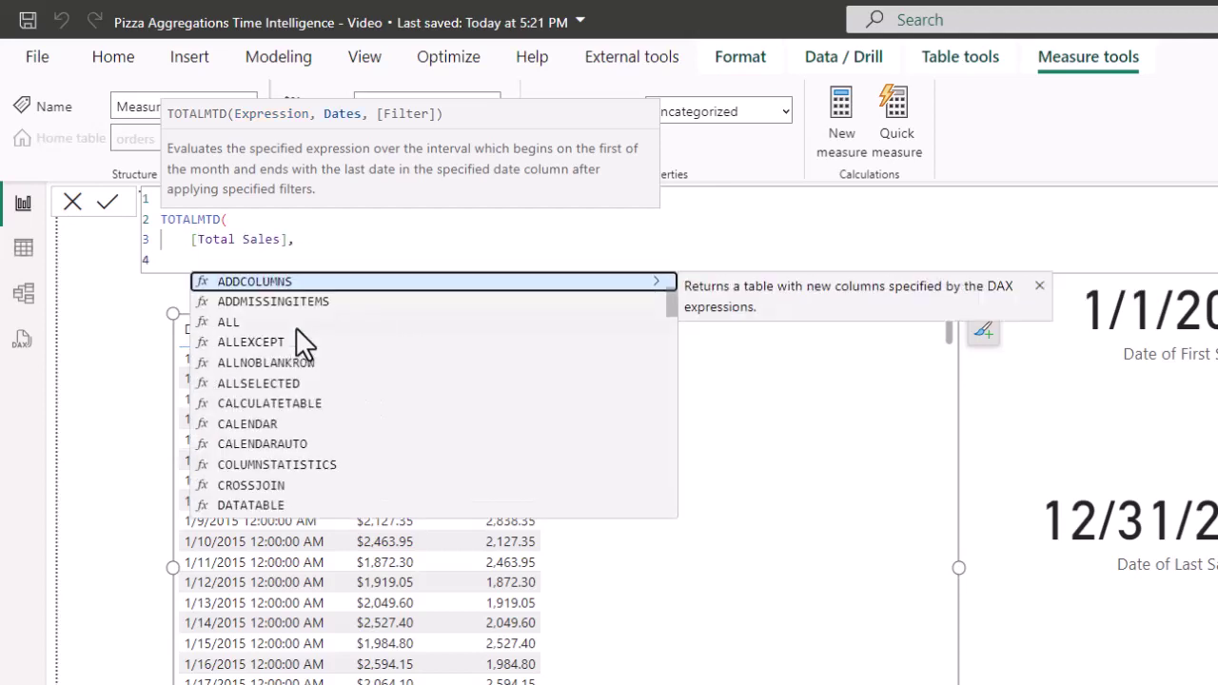
Give 'Date'[Date] as the dates argument of TOTALMTD, close the function on its own line and commit the MTD Sales measure
type("date")
key("Down")
key("Down")
key("Tab")
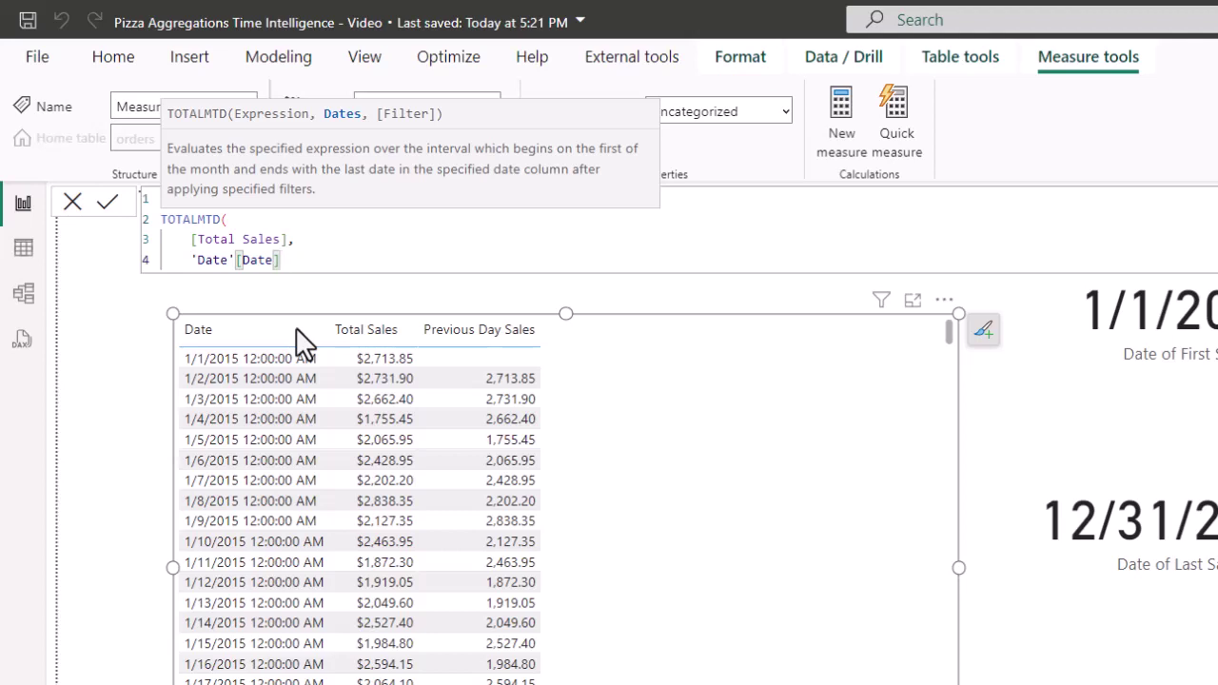
key("shift+Return")
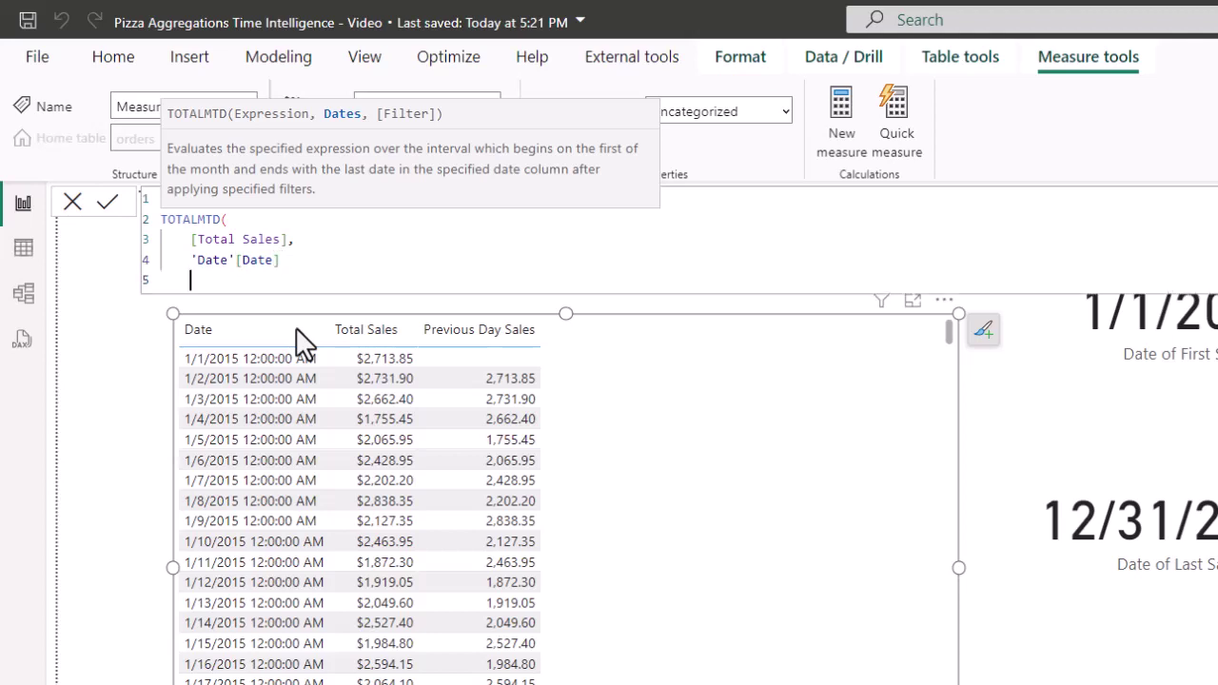
key("BackSpace")
type(")")
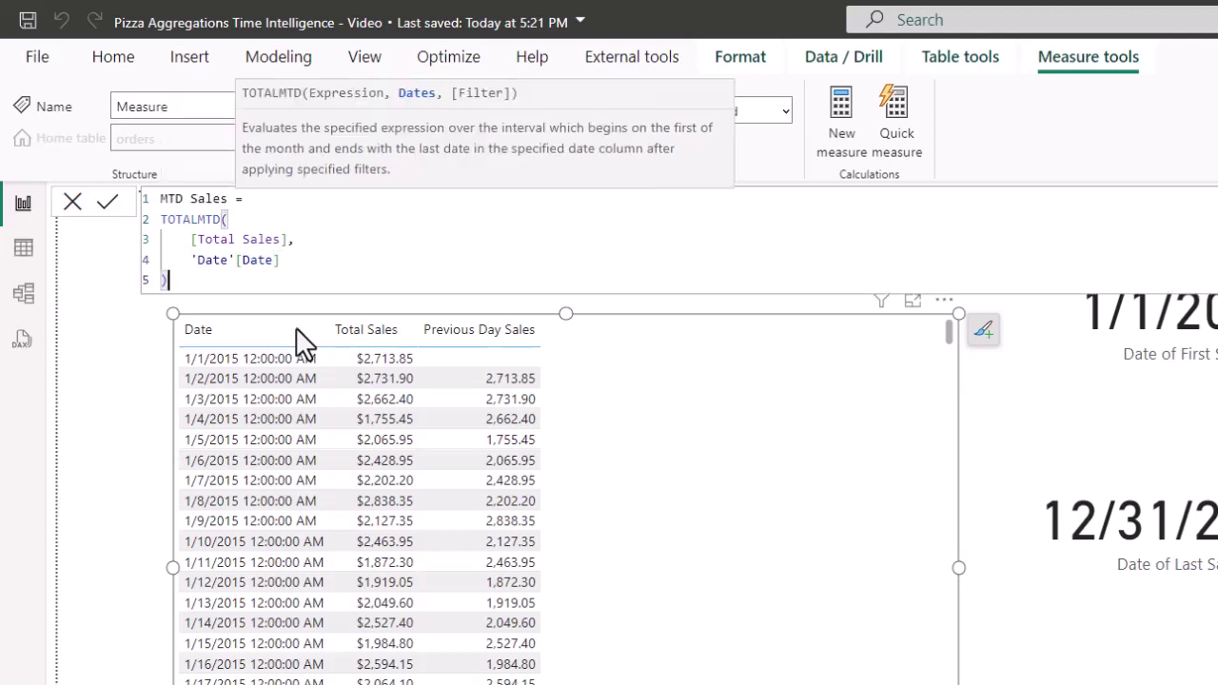
key("Return")
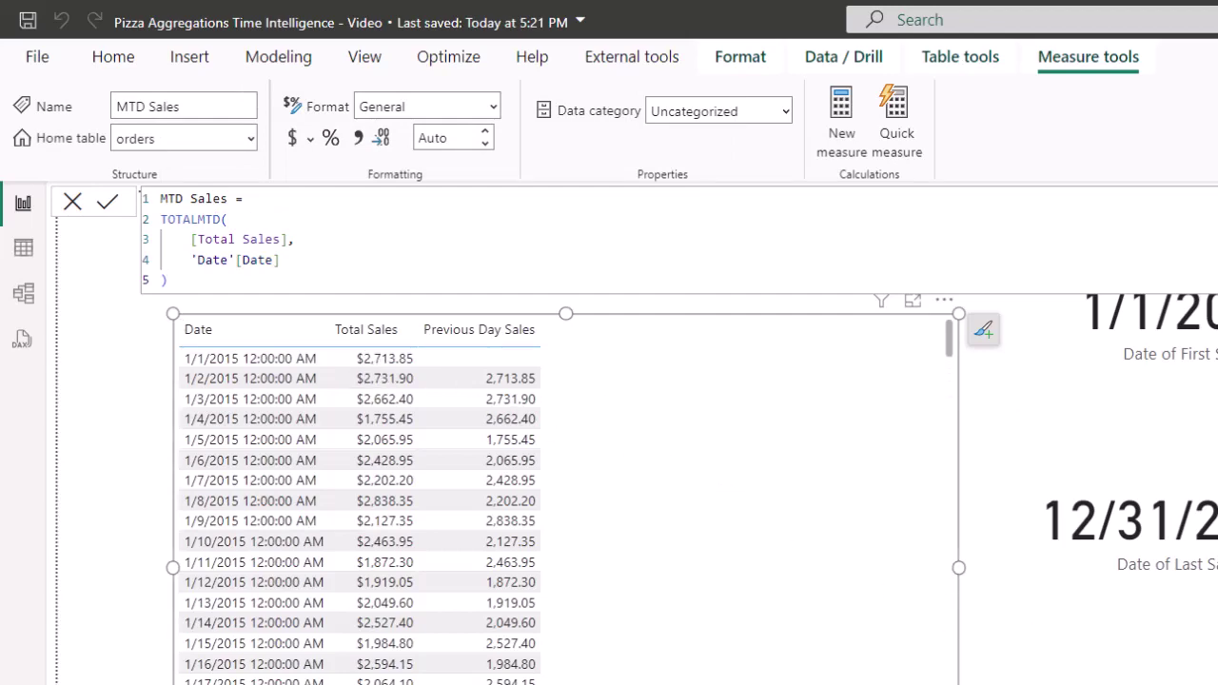
Add the MTD Sales measure to the table visual and review its running values across the change from January to February
left_click_drag(1180, 504, 538, 414)
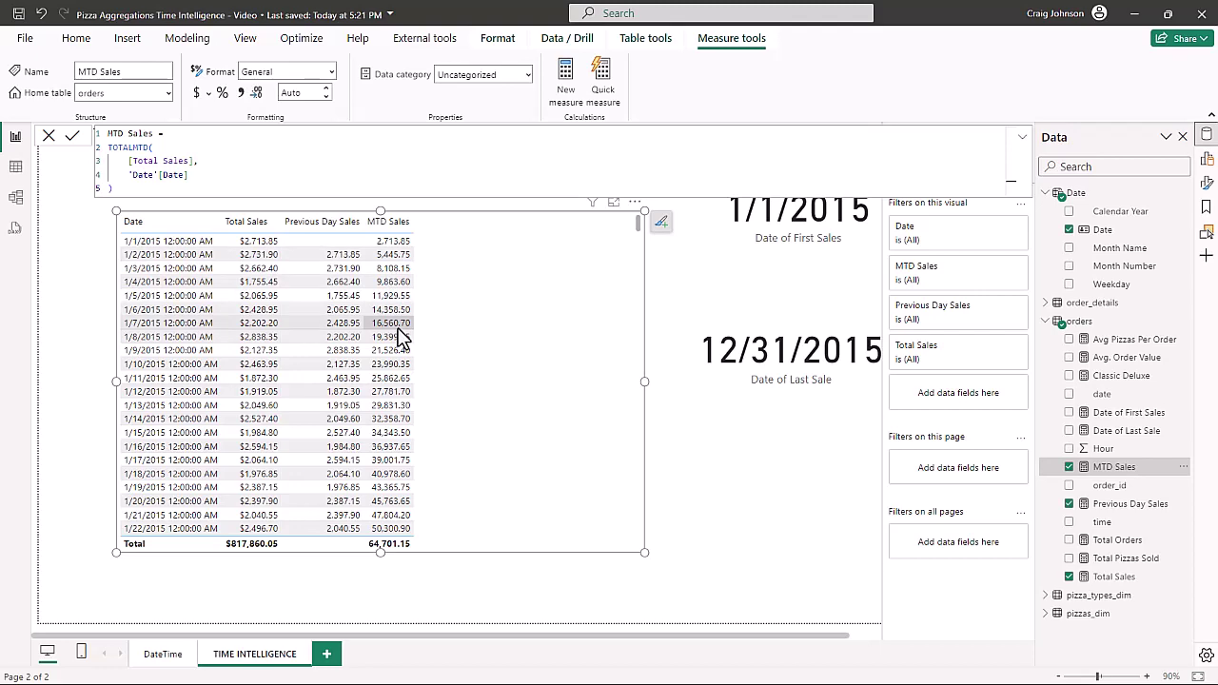
scroll(229, 361, "down", 2)
scroll(228, 362, "down", 6)
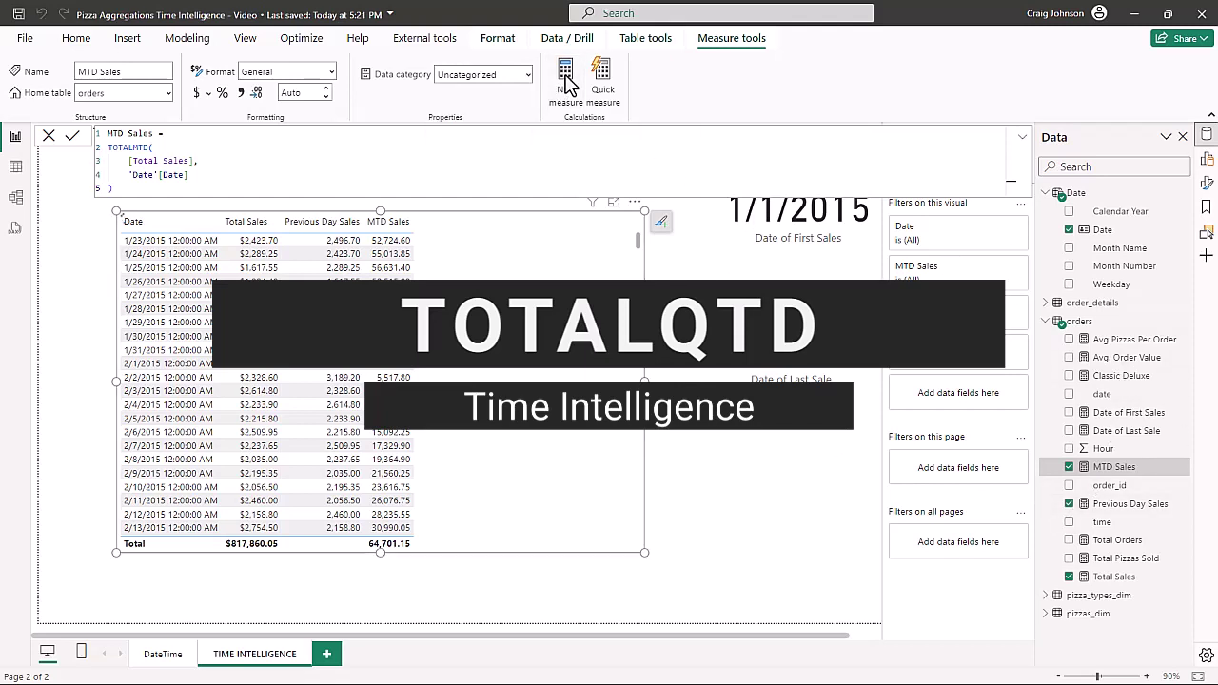
Start a new measure named QTD Sales in the orders table, with a second line for its expression
left_click(565, 84)
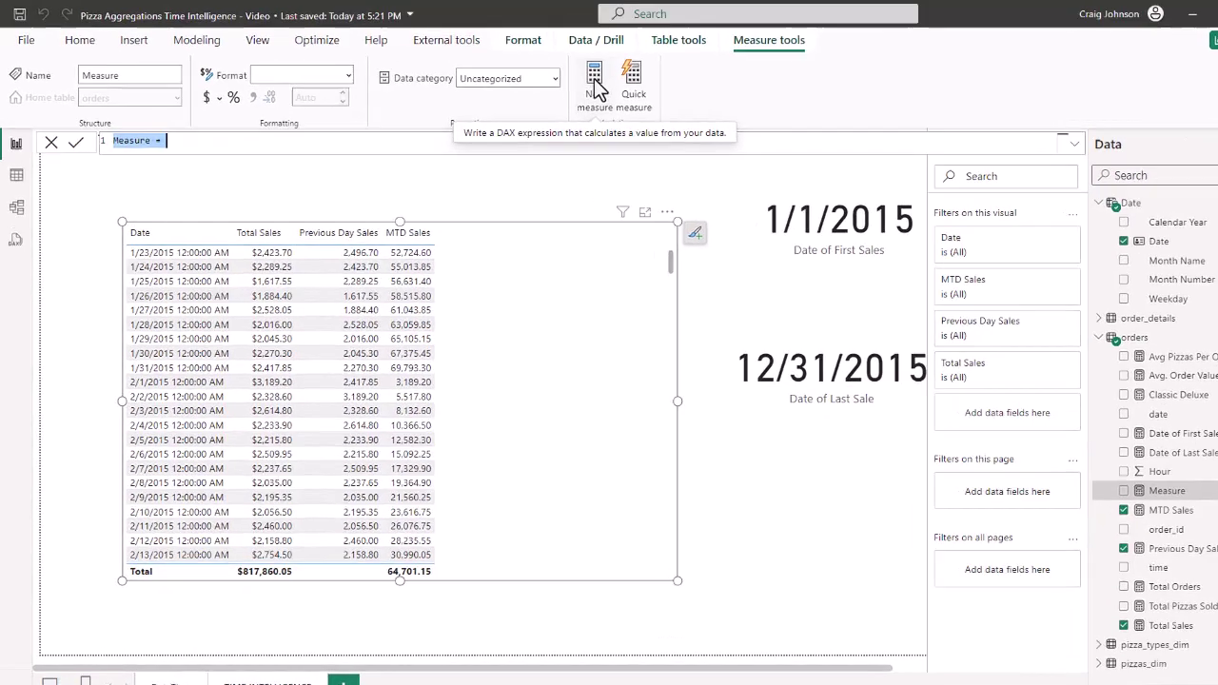
type("QTD Sales =")
key("shift+Return")
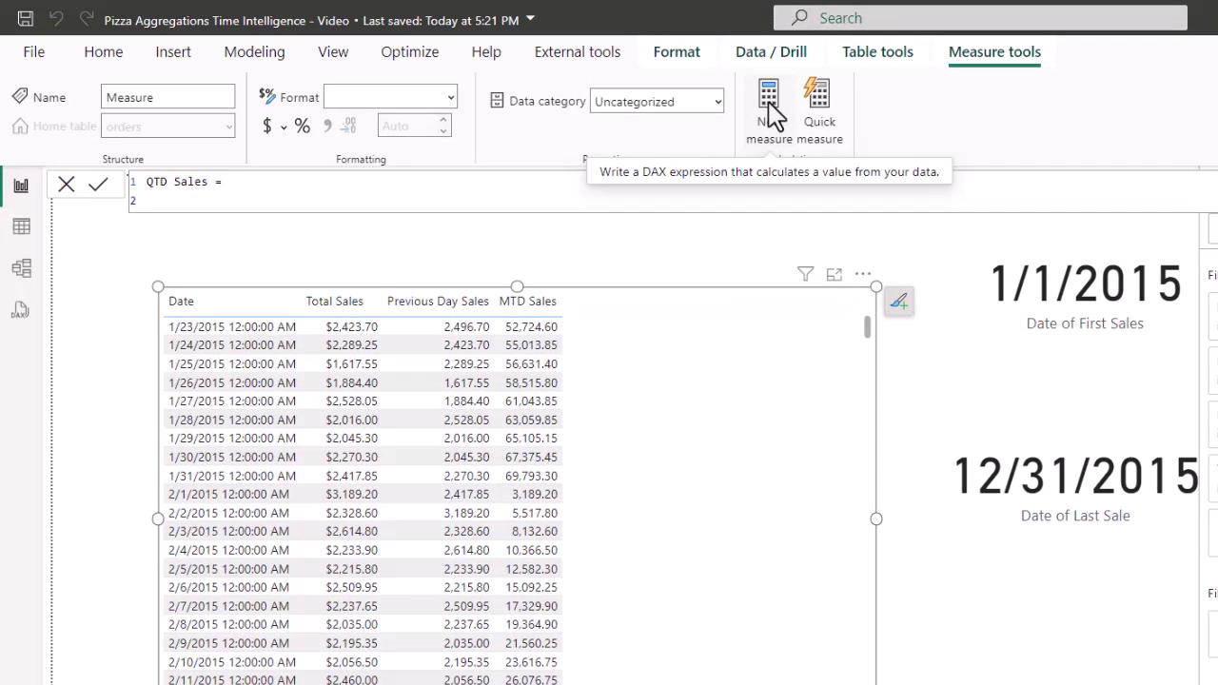
Begin the QTD Sales expression with the TOTALQTD function
type("tot")
key("Down")
key("Down")
key("Down")
key("Down")
key("Down")
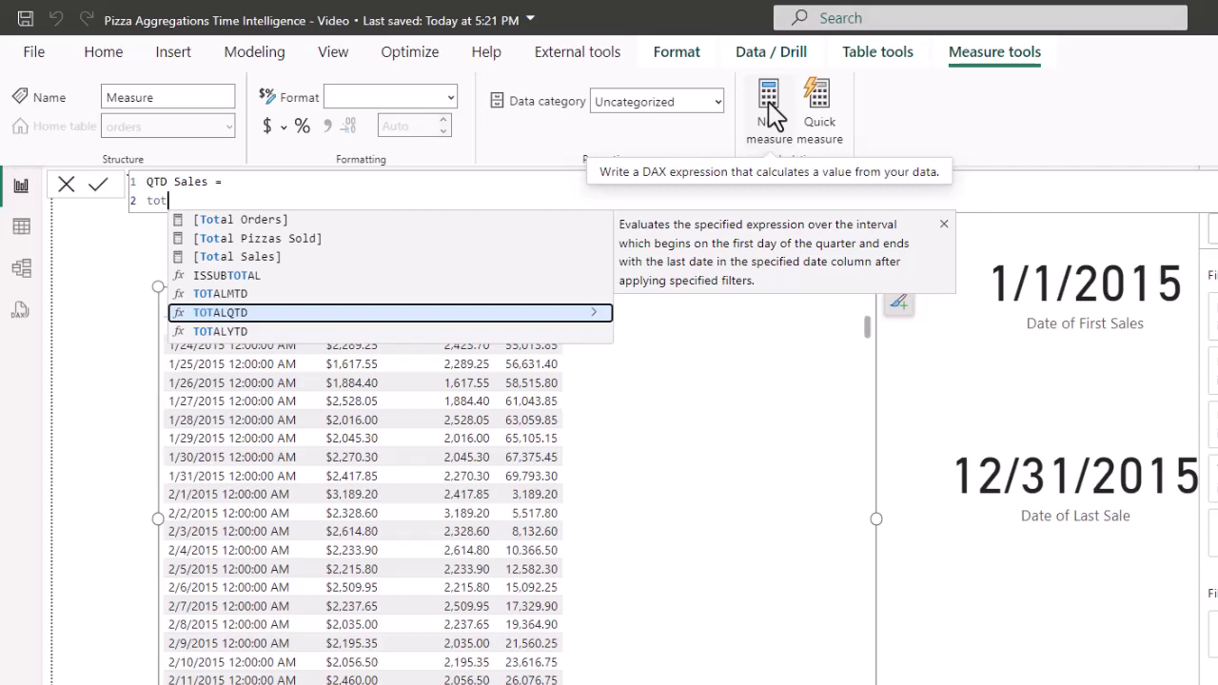
key("Tab")
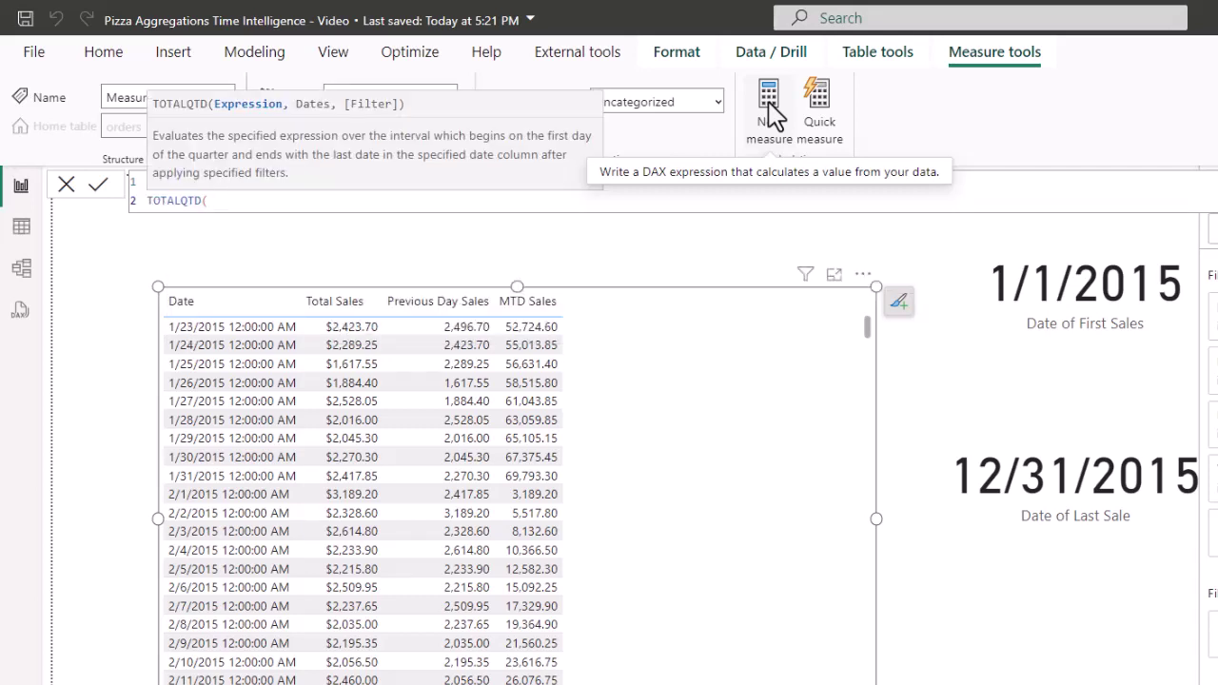
Give [Total Sales] on its own line as the first argument of TOTALQTD, followed by a comma and a new line
key("shift+Return")
type("tot")
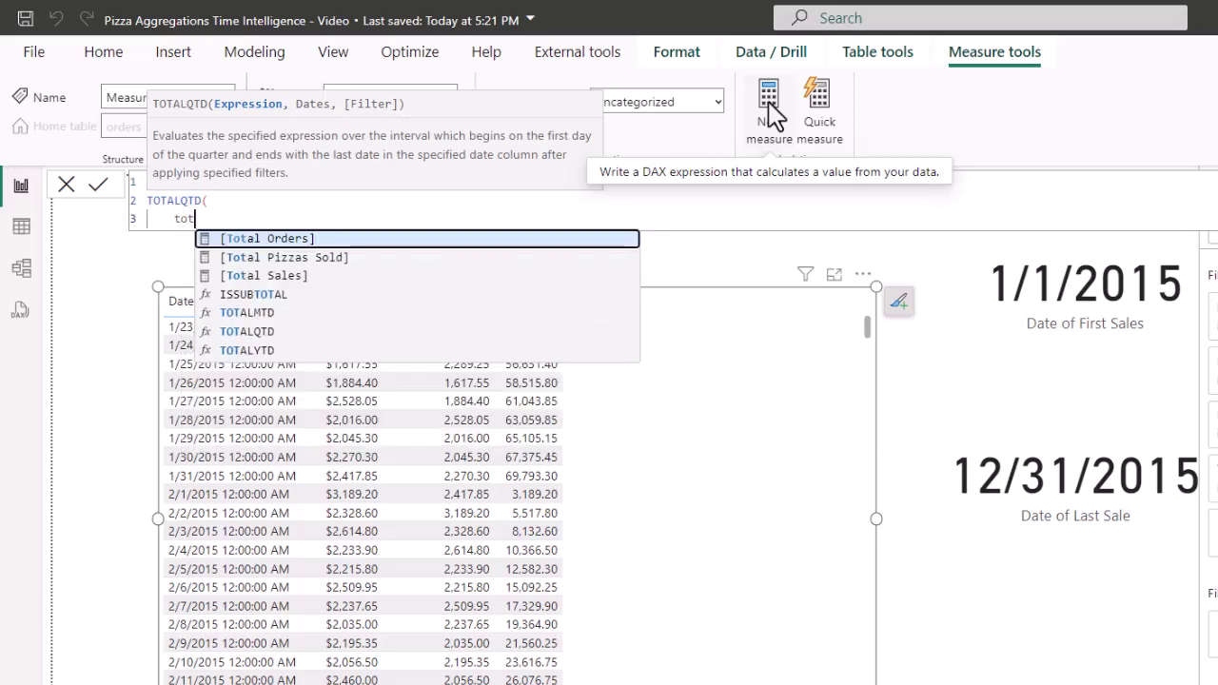
key("Down")
key("Down")
key("Tab")
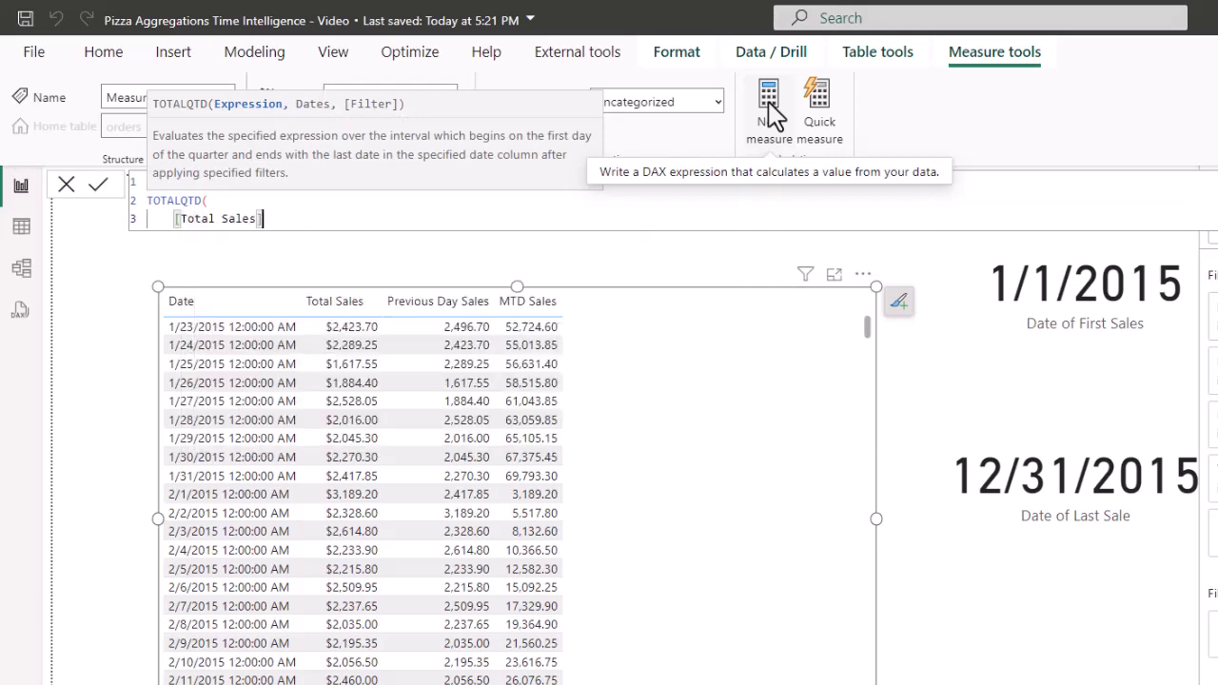
type(",")
key("shift+Return")
Give 'Date'[Date] as the dates argument of TOTALQTD in the QTD Sales measure
type("date")
key("Down")
key("Down")
key("Tab")
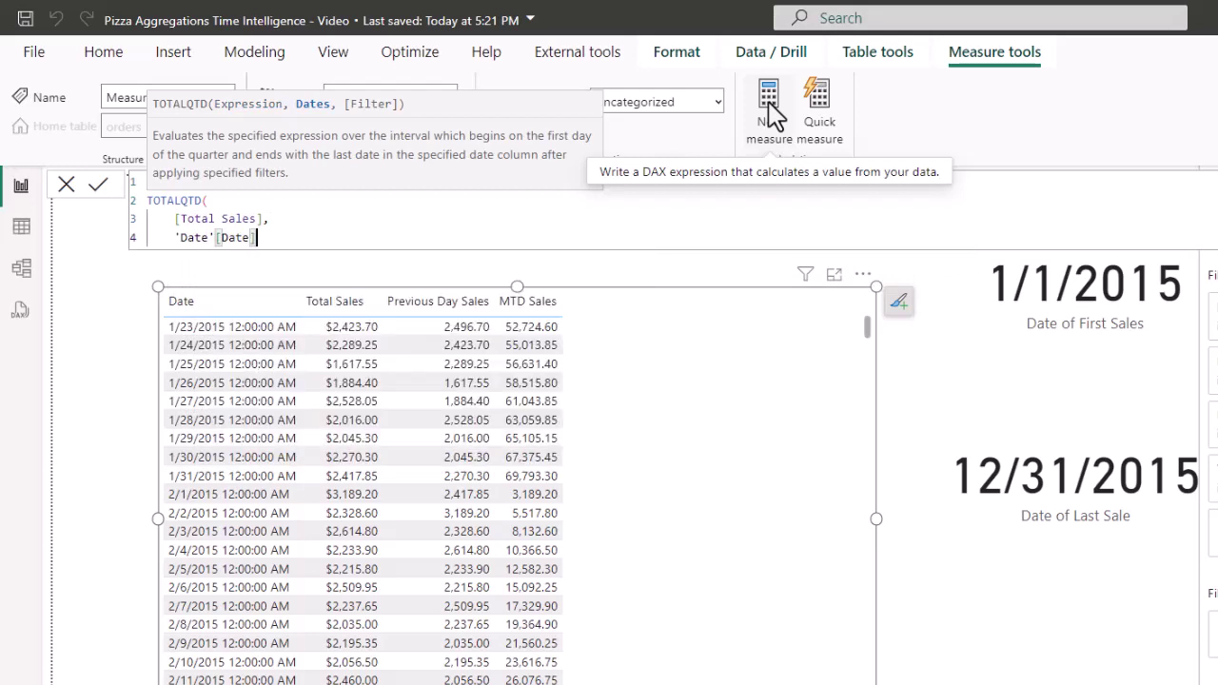
Close the TOTALQTD expression on its own line, save the QTD Sales measure and add it to the table visual
key("shift+Return")
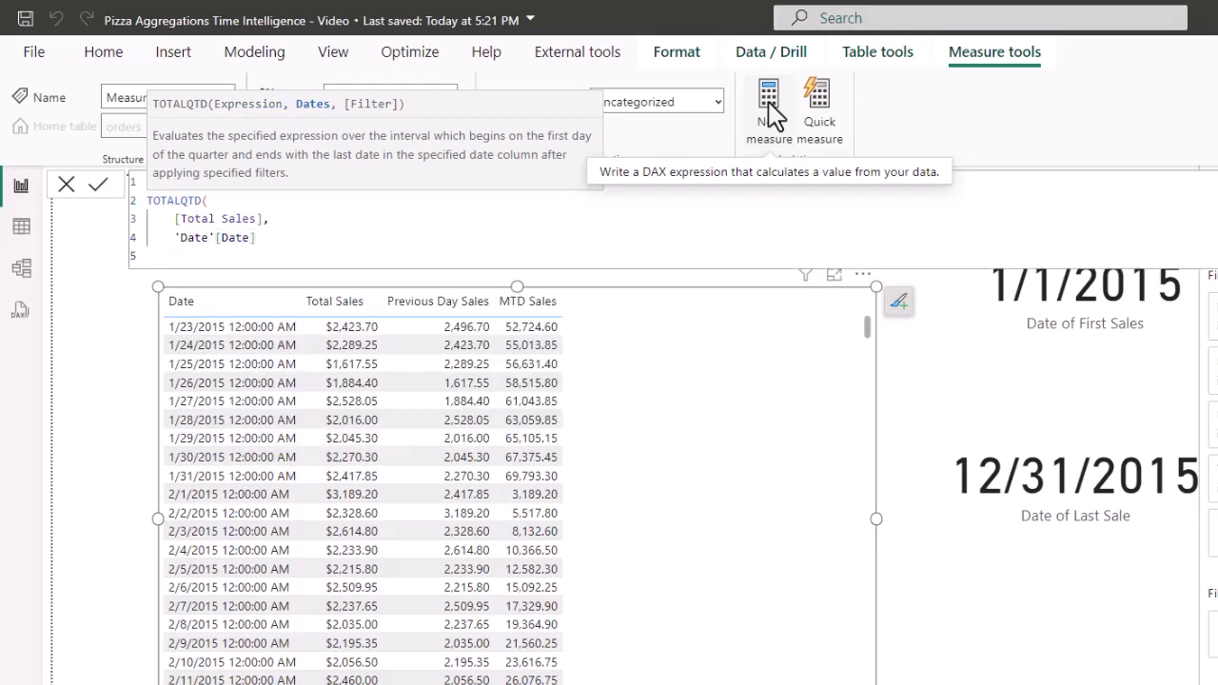
type(")")
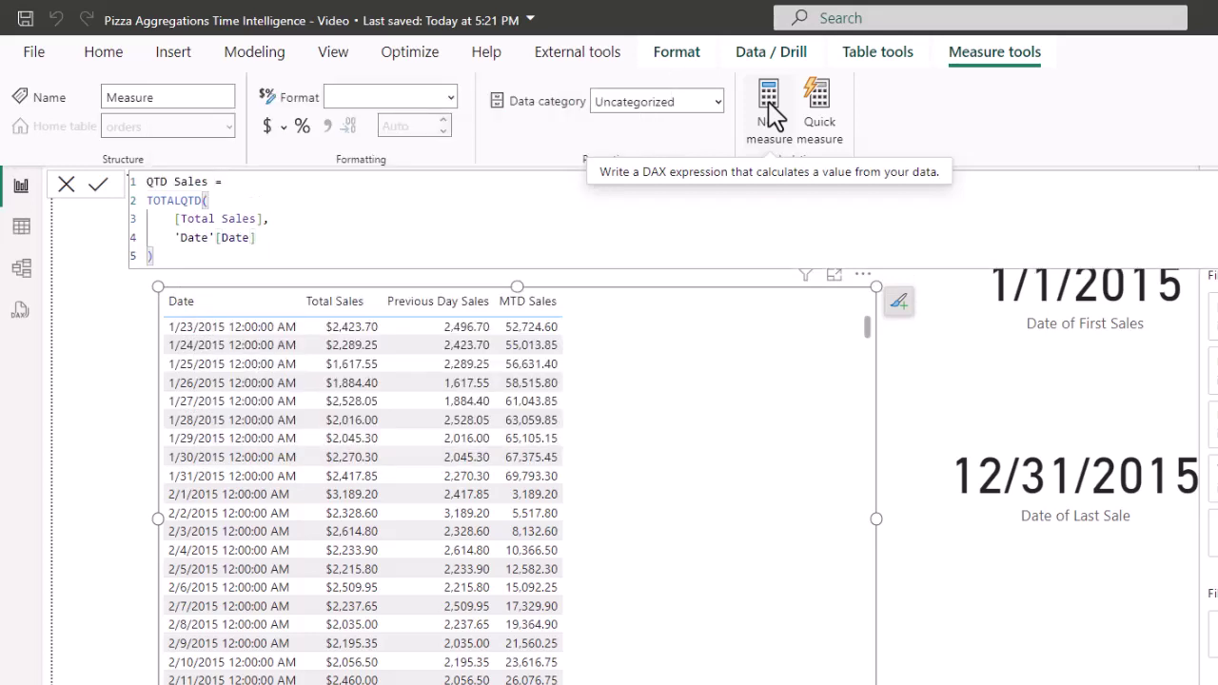
key("Return")
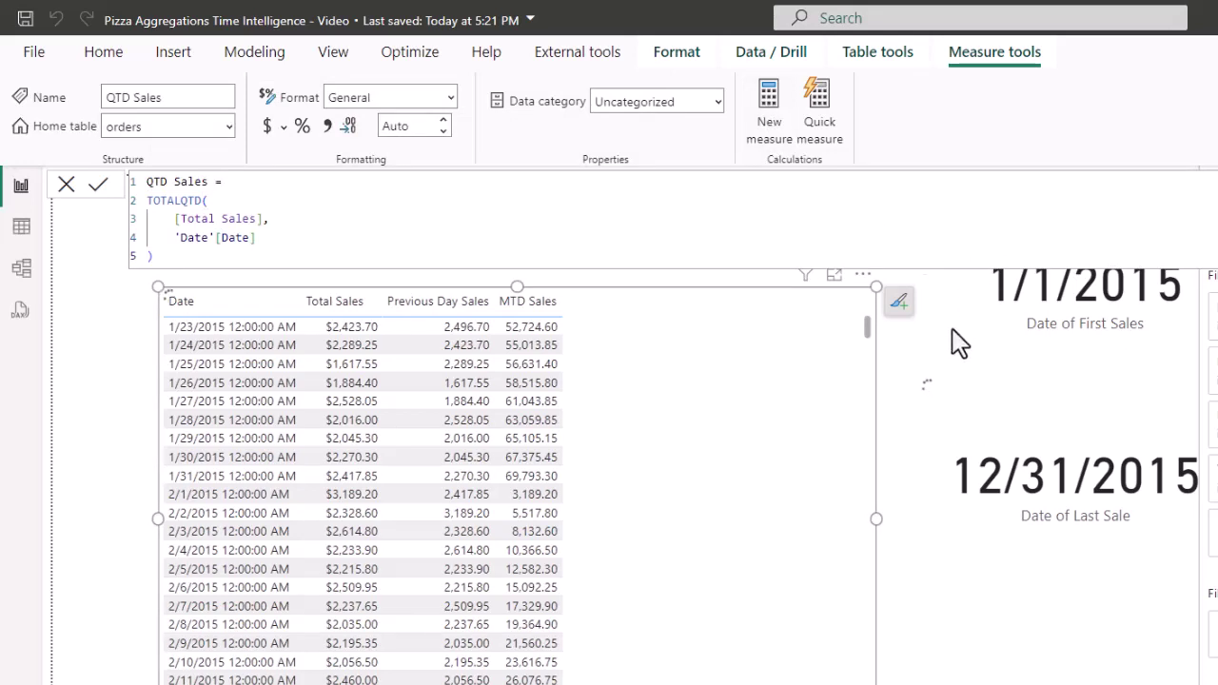
left_click_drag(1213, 647, 756, 520)
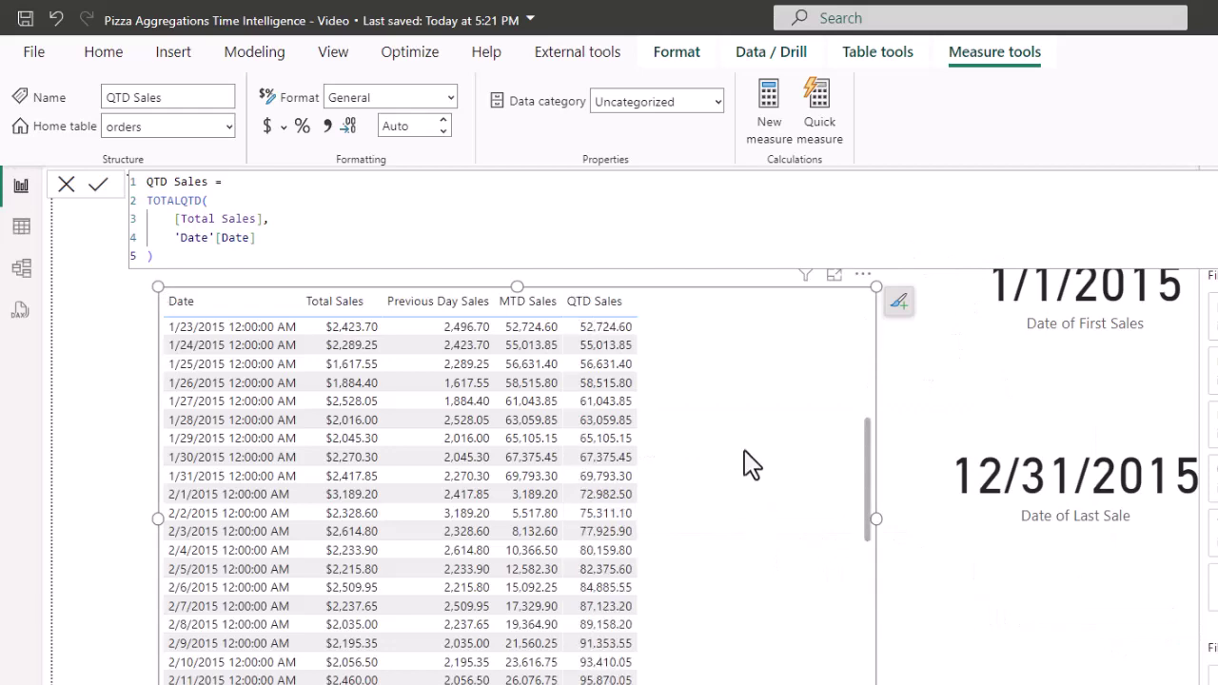
Compare the MTD Sales and QTD Sales columns in the table from the start of January into April 2015
scroll(748, 480, "up", 7)
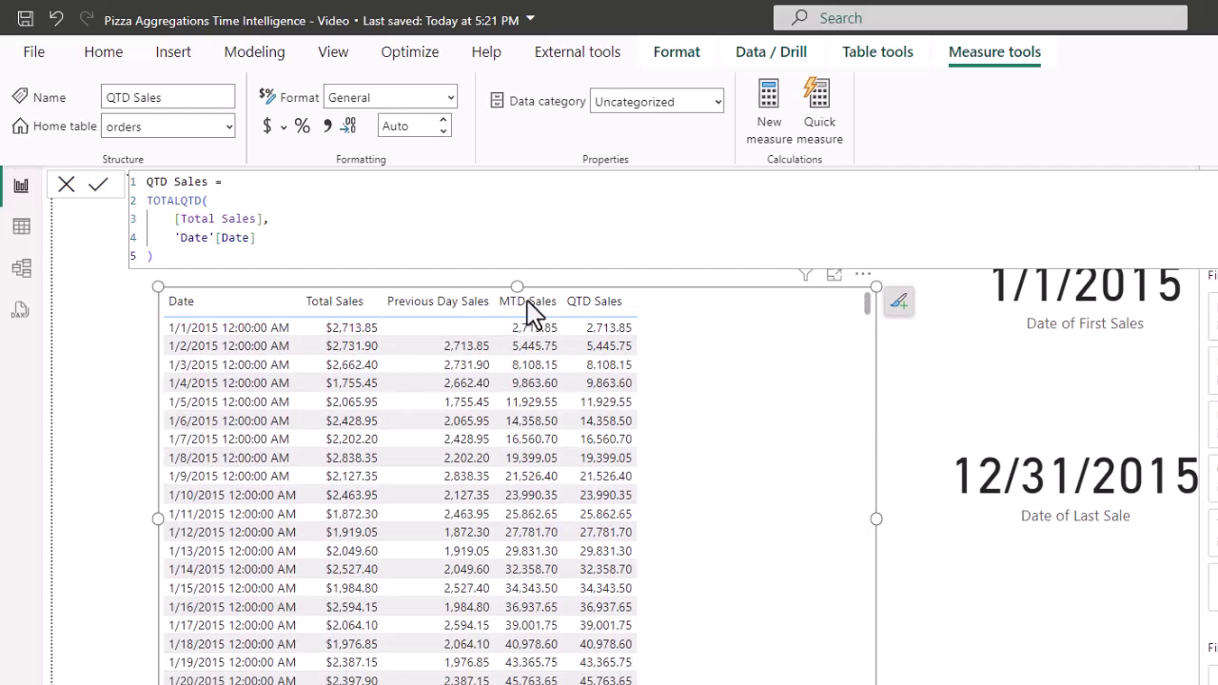
scroll(626, 485, "down", 2)
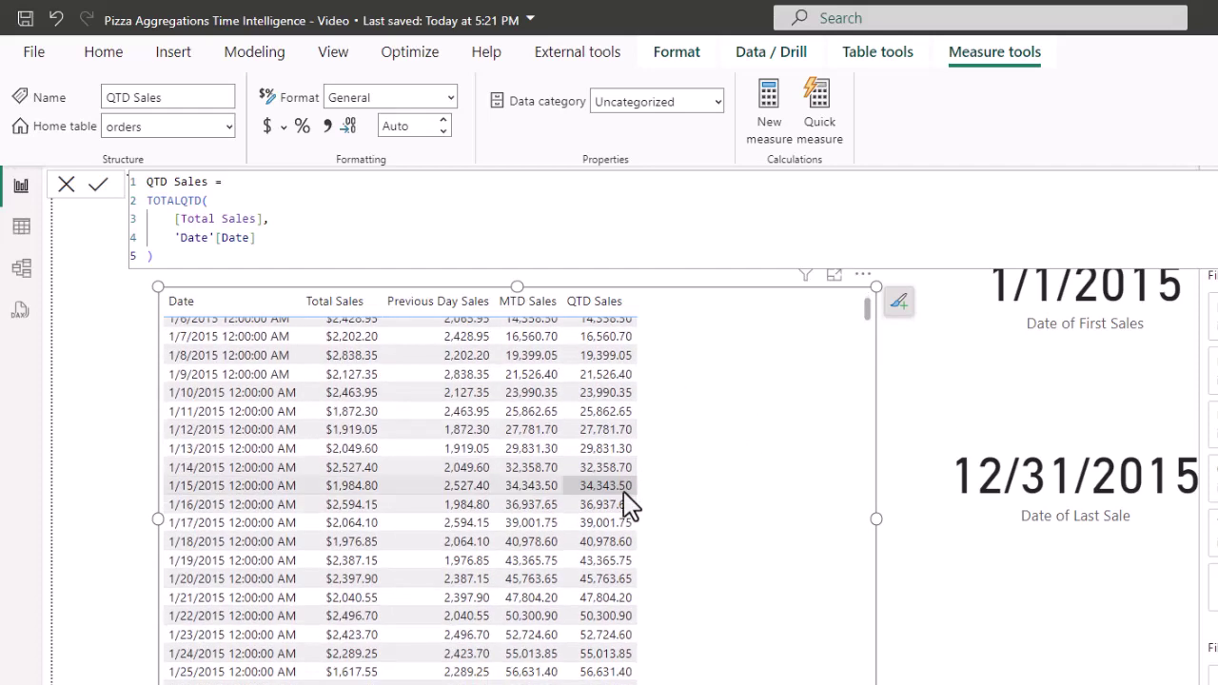
scroll(628, 506, "down", 5)
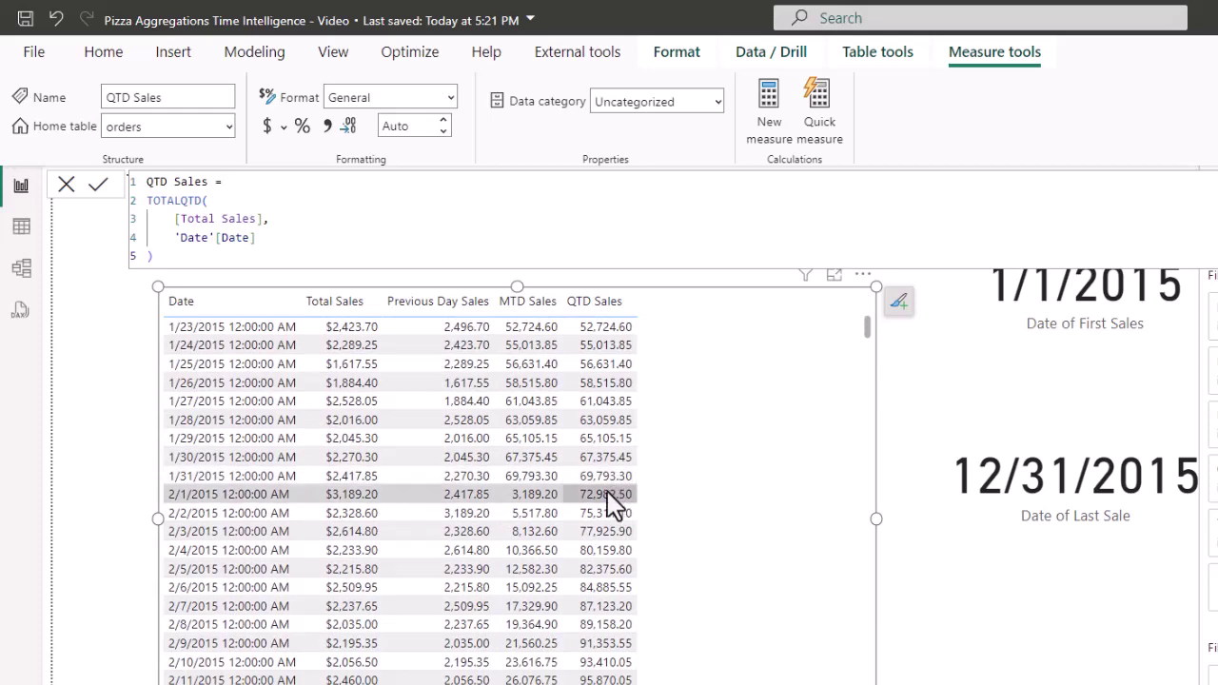
scroll(607, 496, "down", 10)
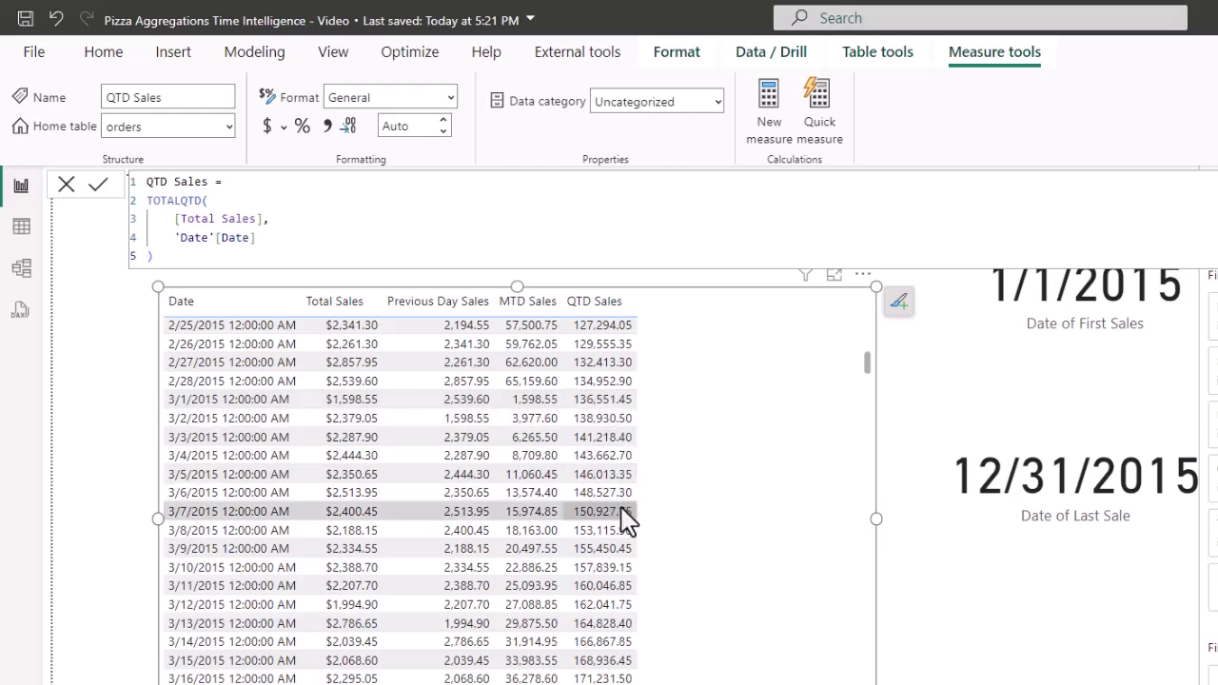
scroll(628, 519, "down", 9)
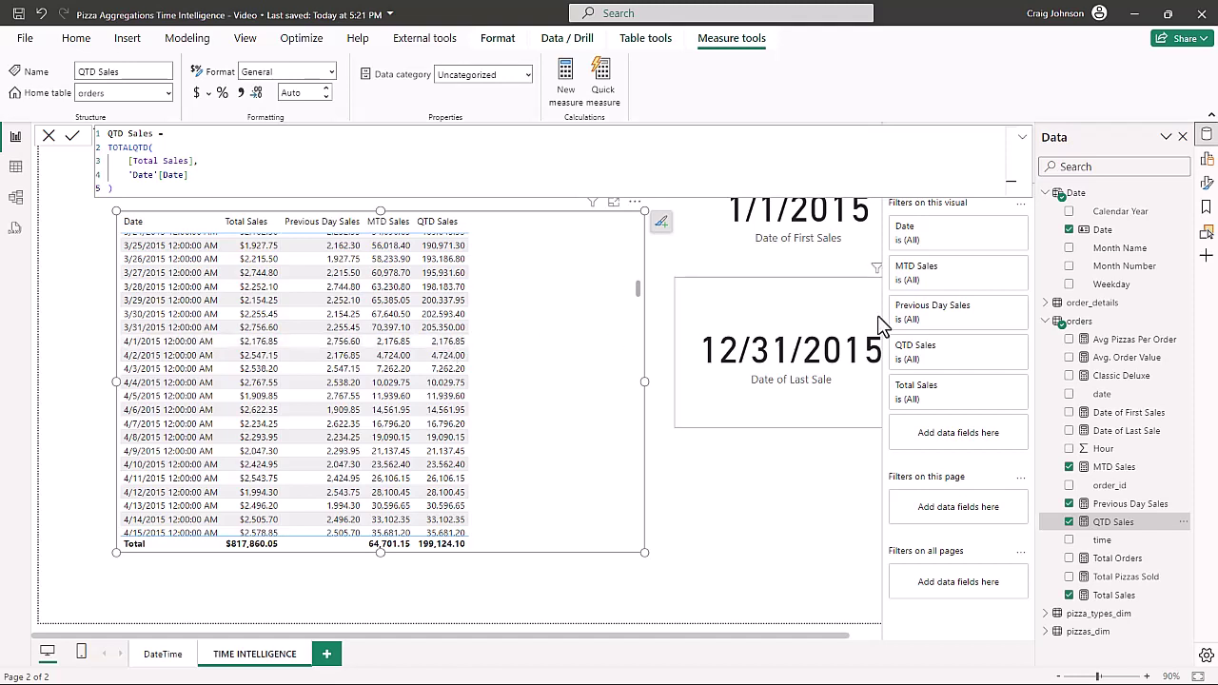
Remove the MTD Sales and Total Sales columns from the table visual
left_click(1205, 161)
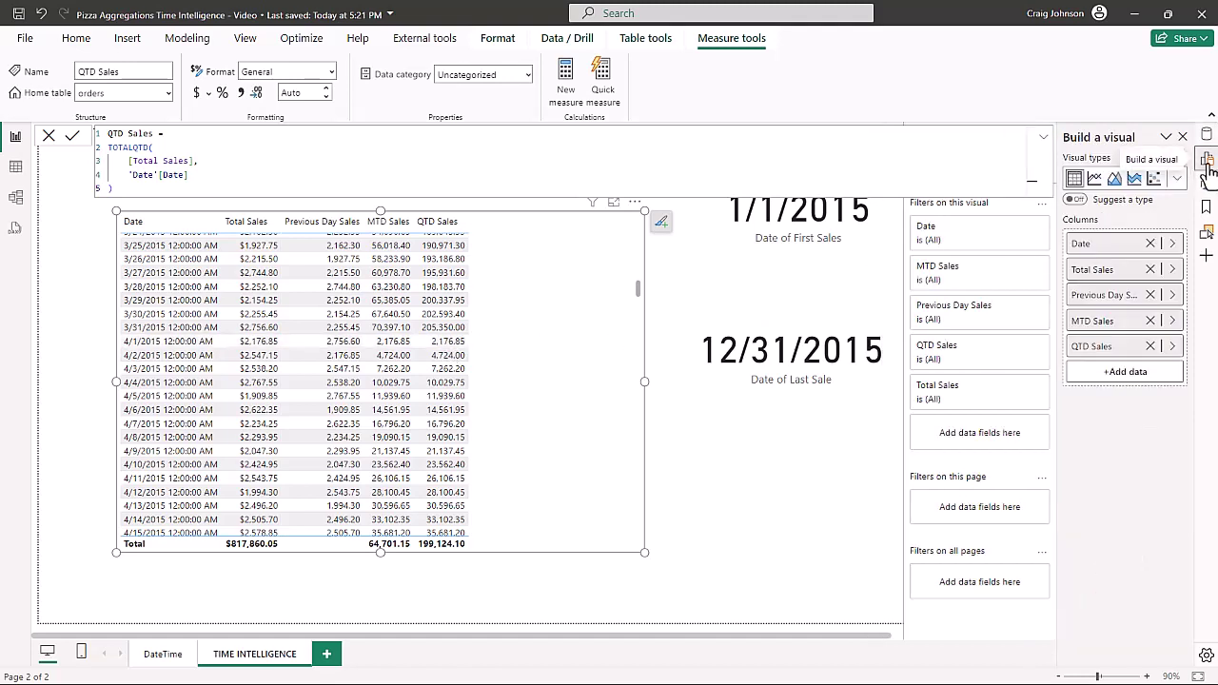
left_click(1150, 320)
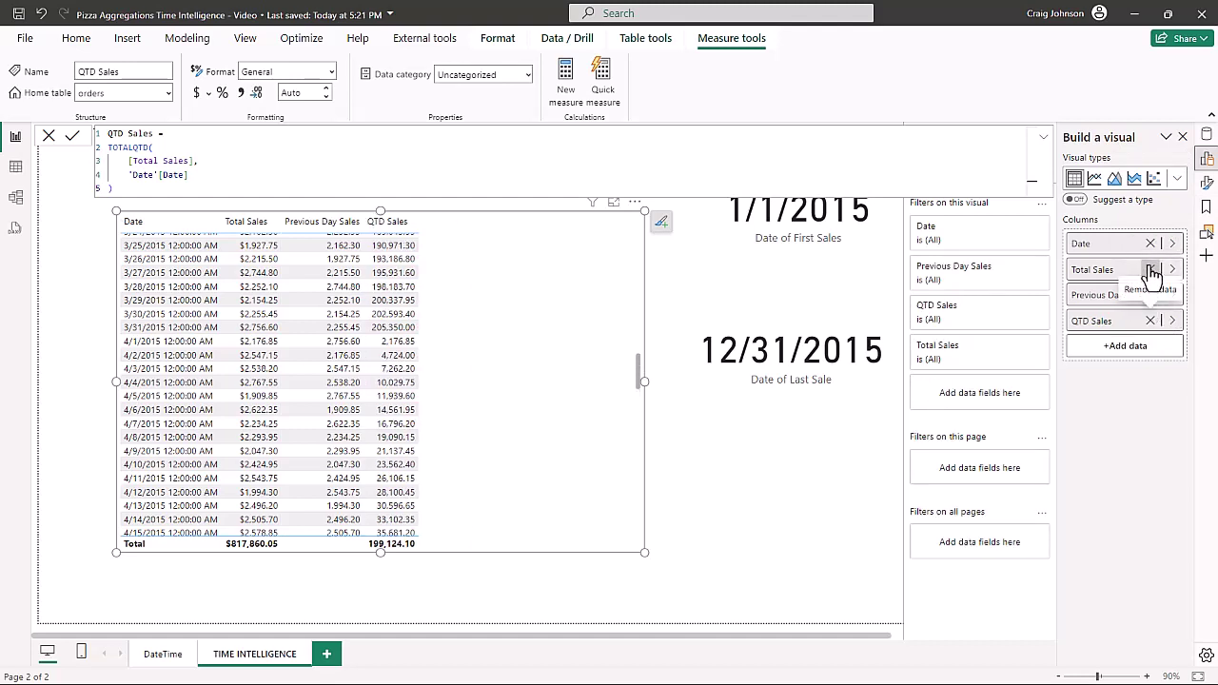
left_click(1151, 270)
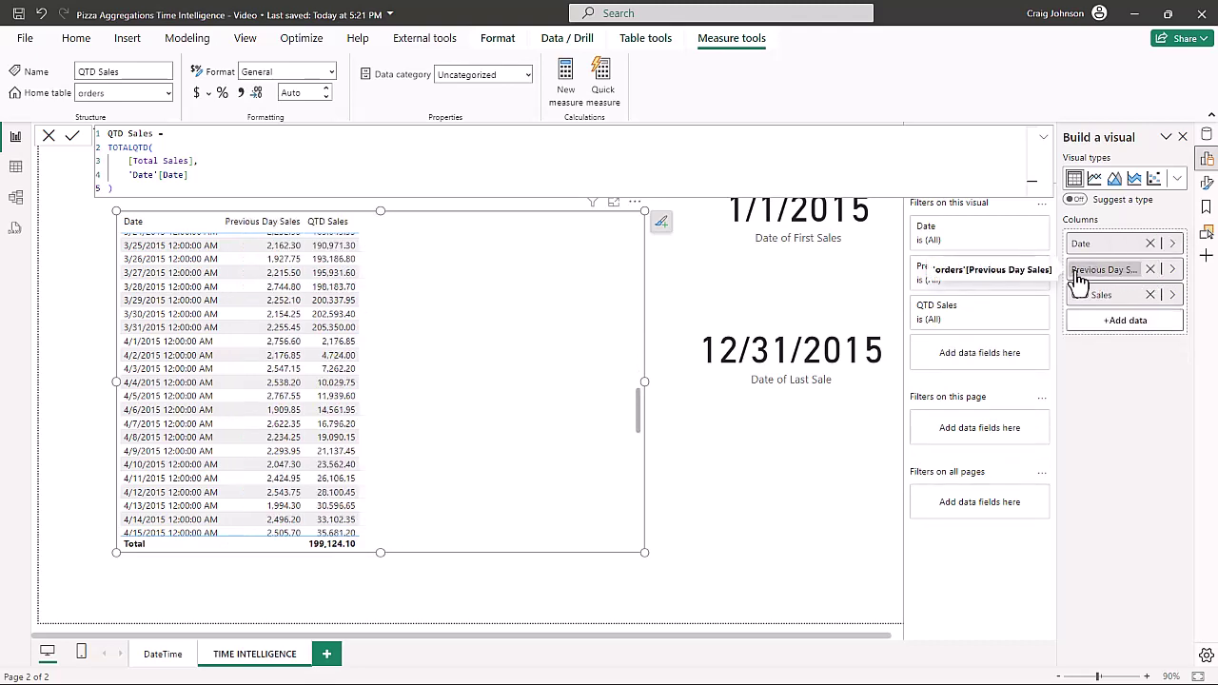
scroll(553, 372, "up", 20)
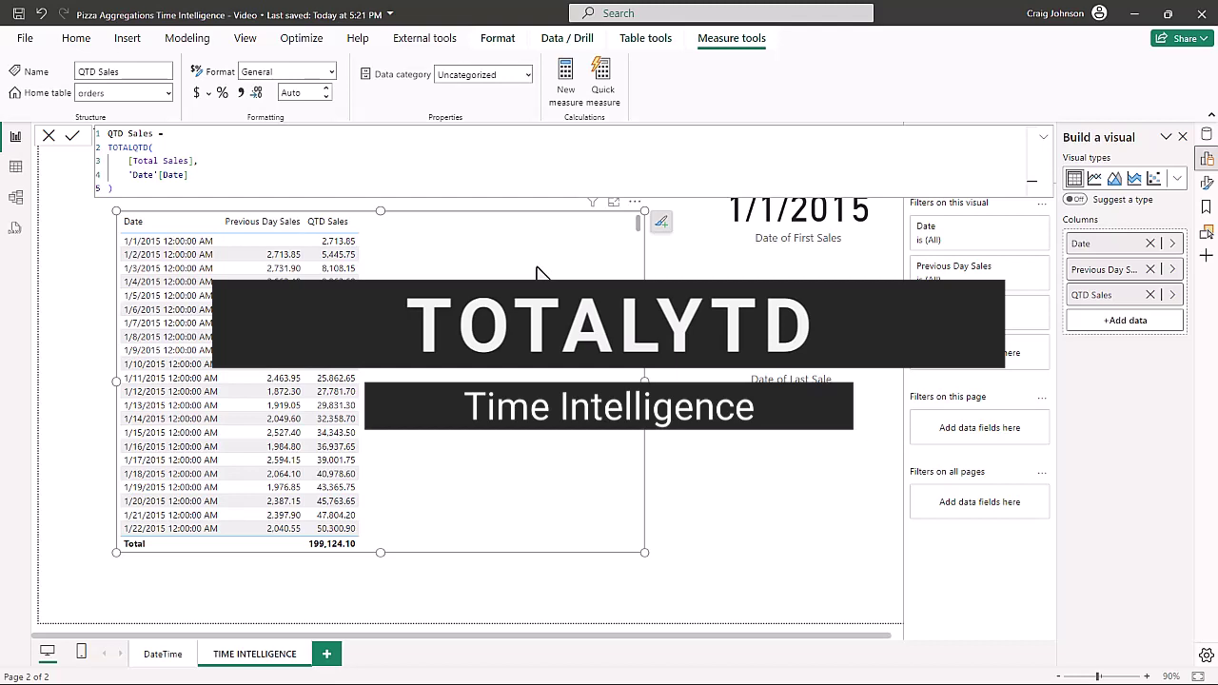
Start a new measure named YTD Sales in the orders table, with a second line for its expression
left_click(565, 76)
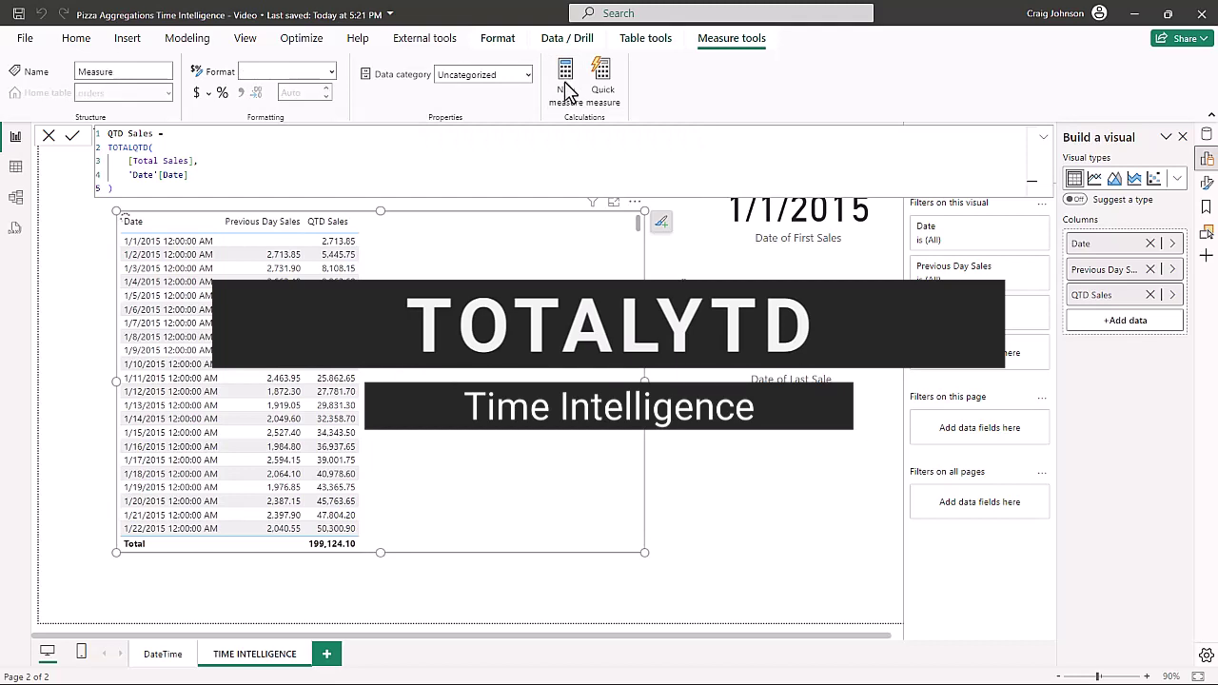
type("YTD")
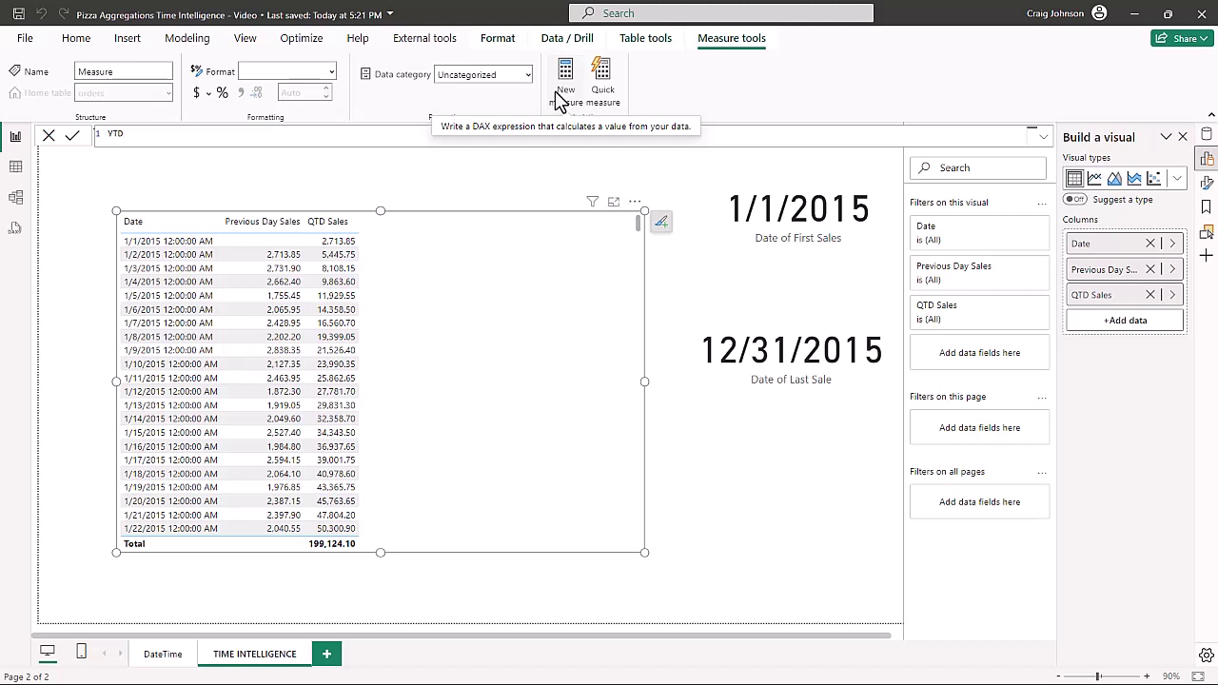
key("shift+Return")
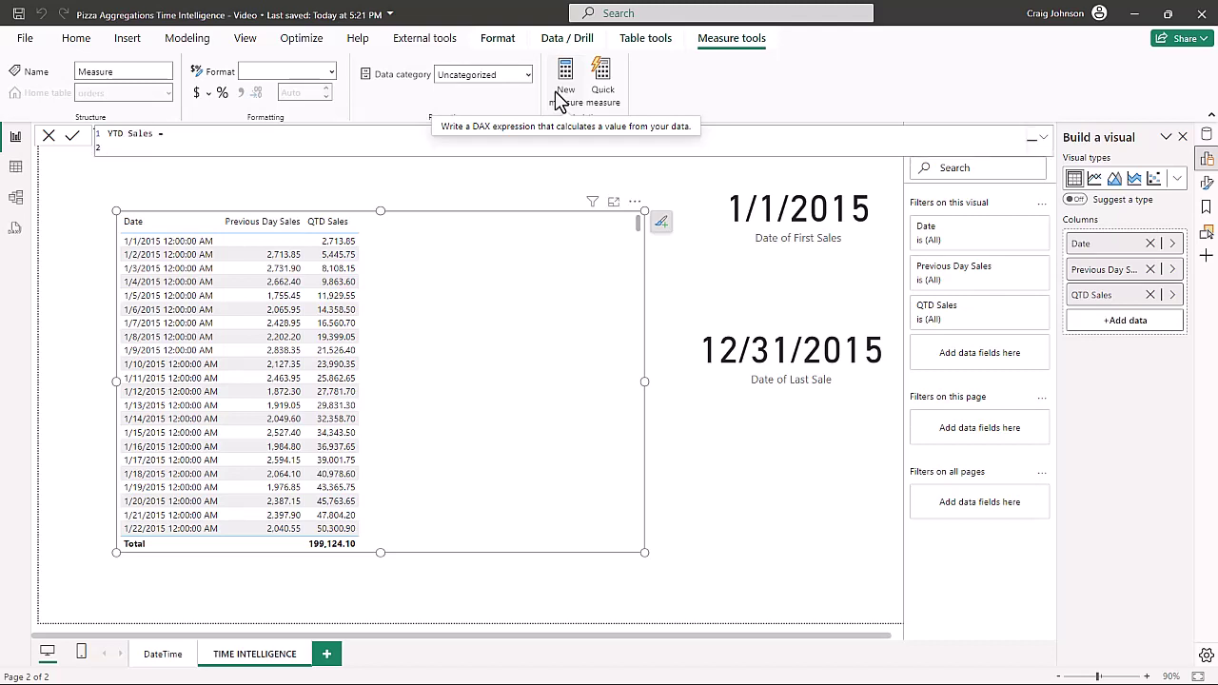
Begin the YTD Sales expression with the TOTALYTD function
type("tot")
key("Down")
key("Down")
key("Down")
key("Down")
key("Down")
key("Down")
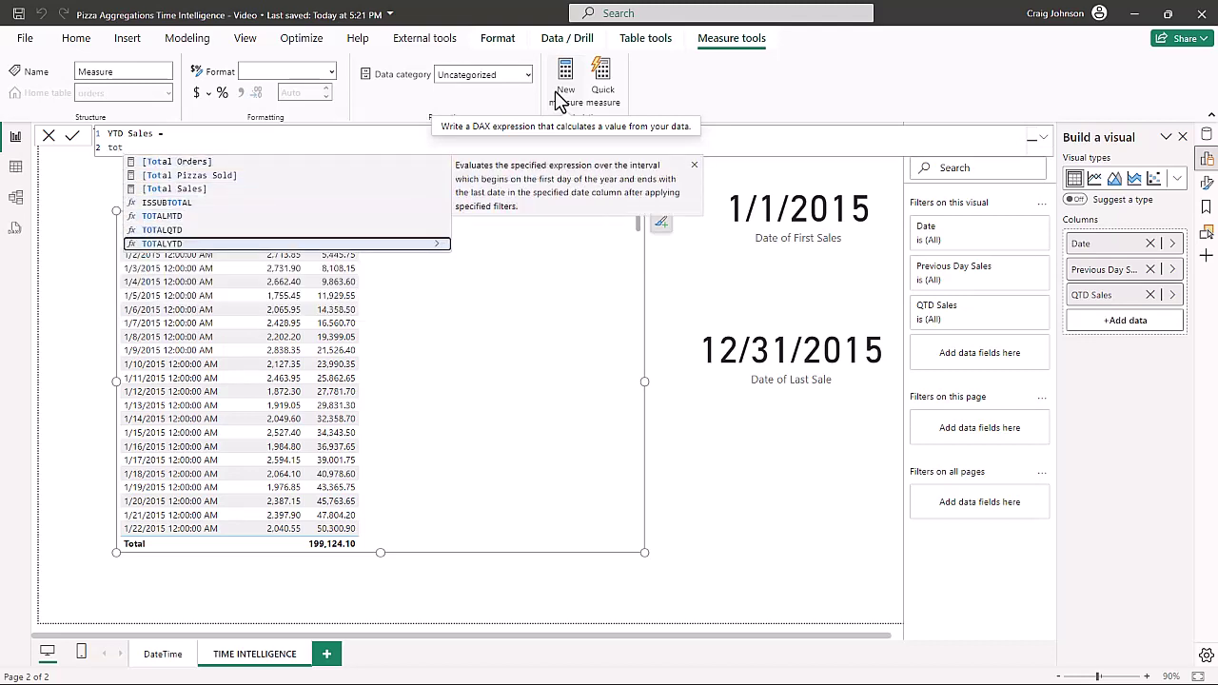
key("Tab")
Give [Total Sales] on its own line as the first argument of TOTALYTD, followed by a comma and a new line
key("shift+Return")
type("tota")
key("Down")
key("Down")
key("Tab")
type(",")
key("shift+Return")
Give 'Date'[Date] as the dates argument of TOTALYTD, close the expression on a new line and save the YTD Sales measure
type("date")
key("Down")
key("Down")
key("Tab")
key("shift+Return")
type(")")
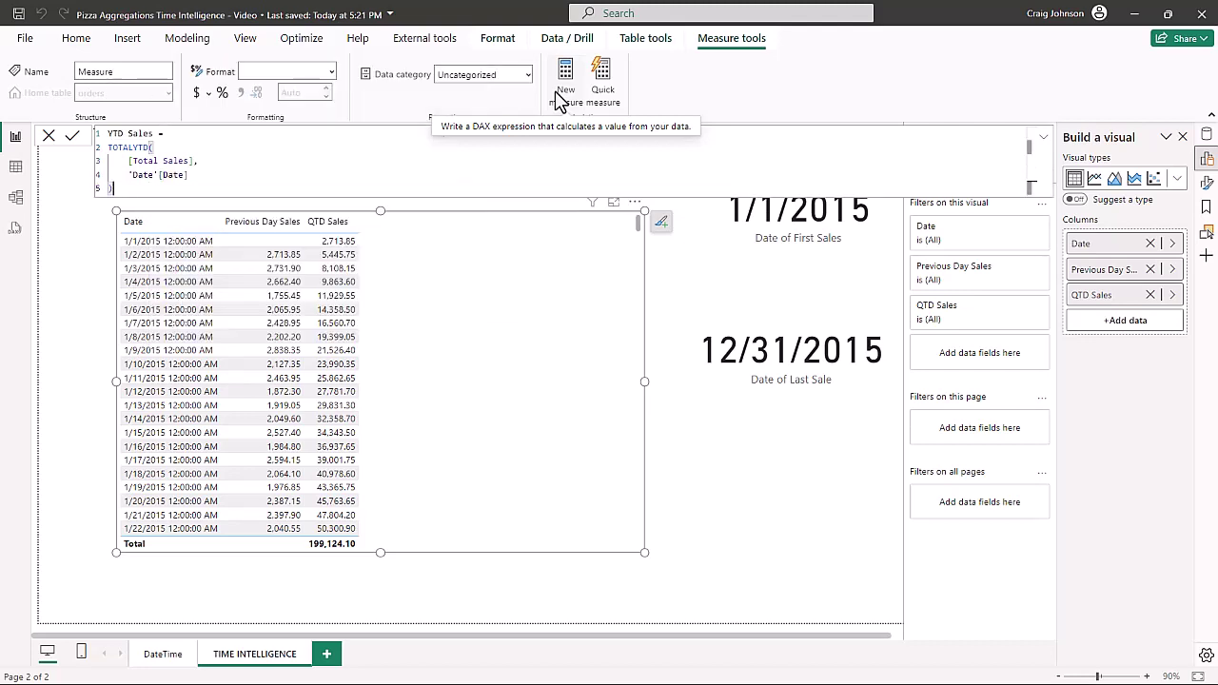
key("Return")
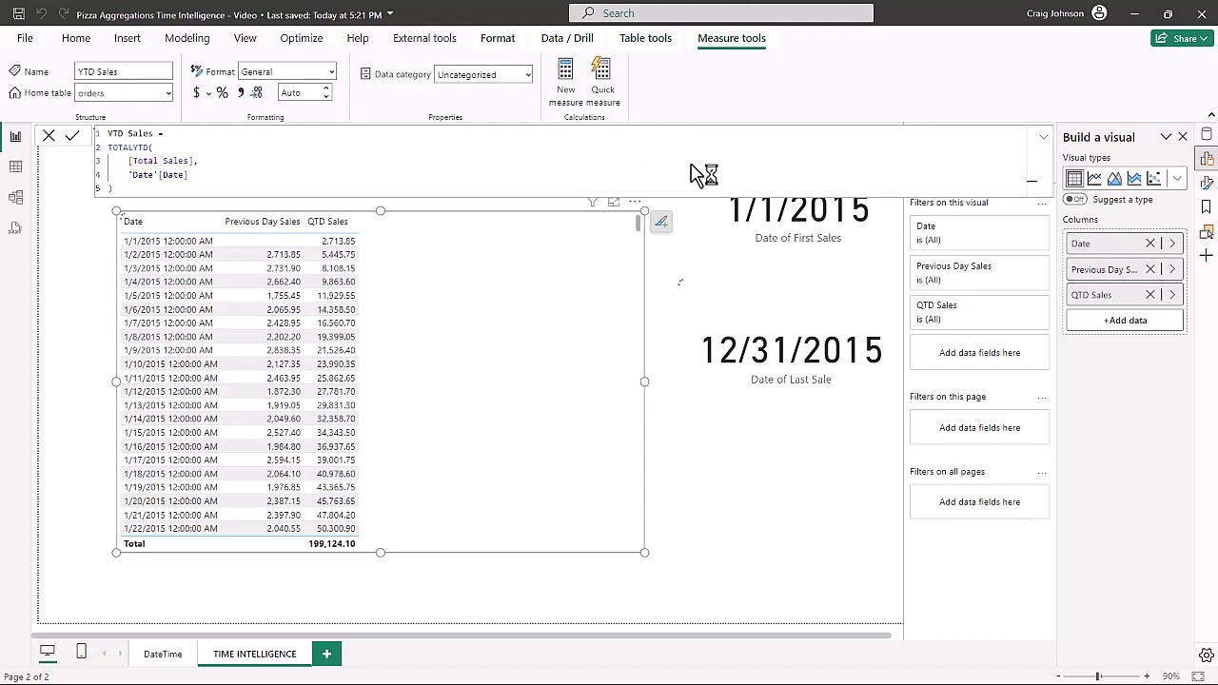
Add the YTD Sales and Total Sales measures to the table visual
left_click(1206, 135)
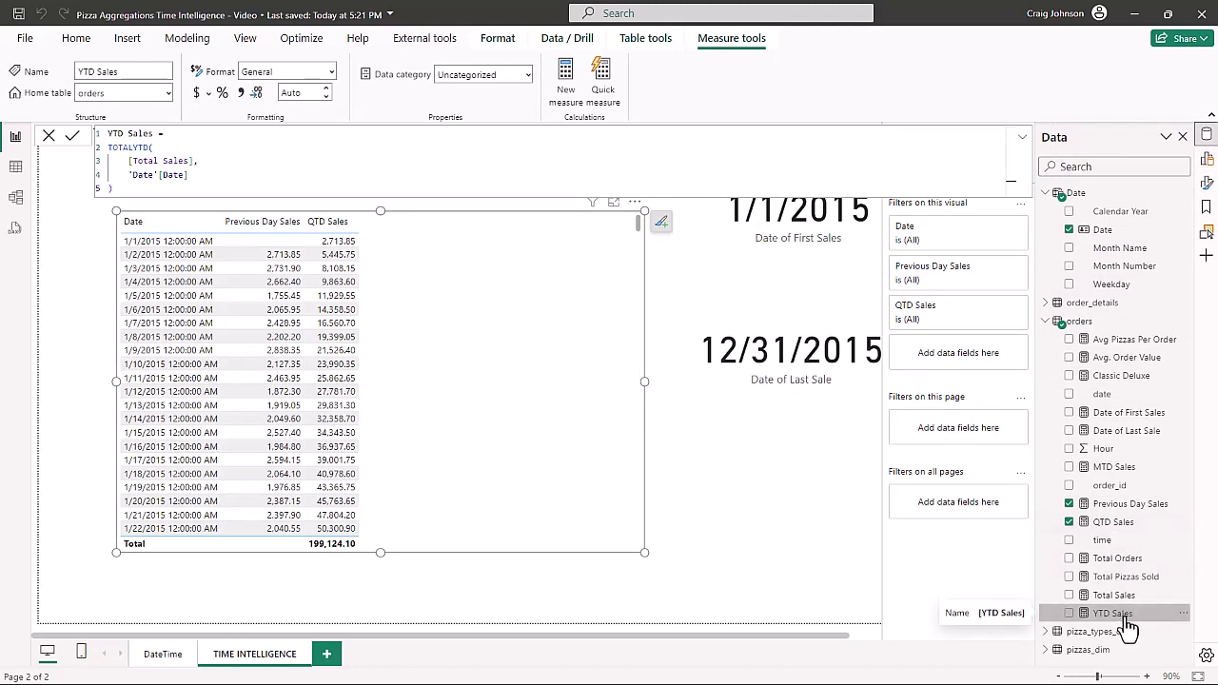
left_click_drag(1123, 619, 508, 436)
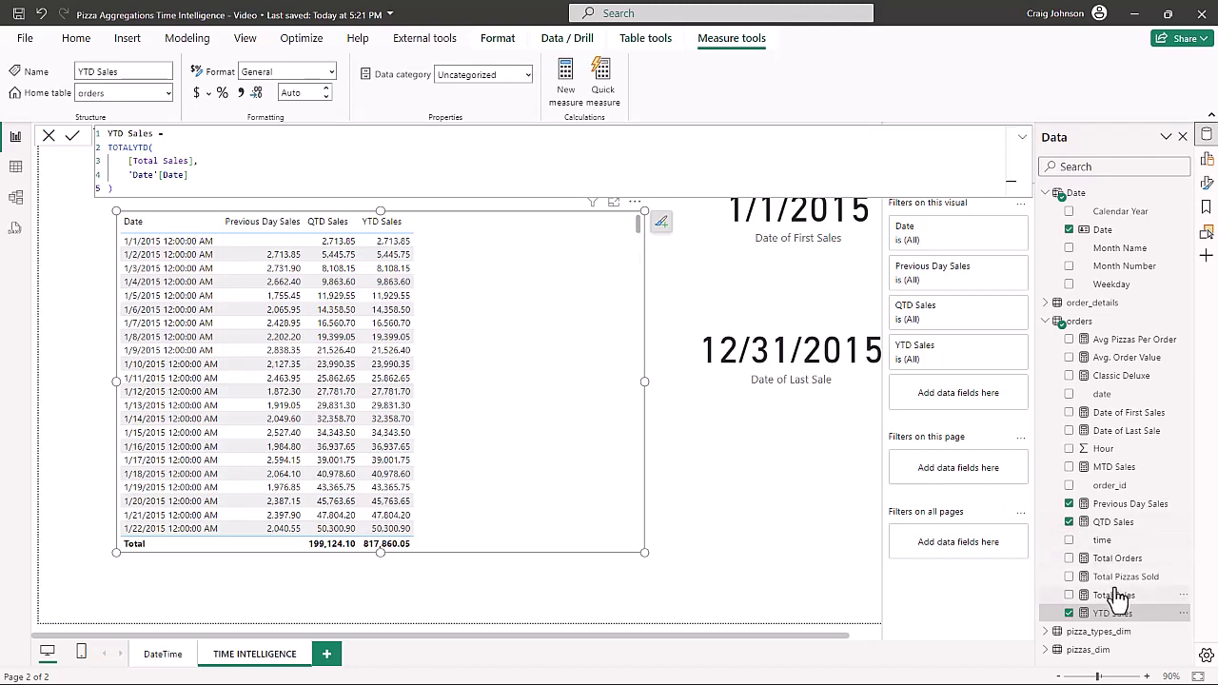
left_click_drag(1115, 605, 532, 463)
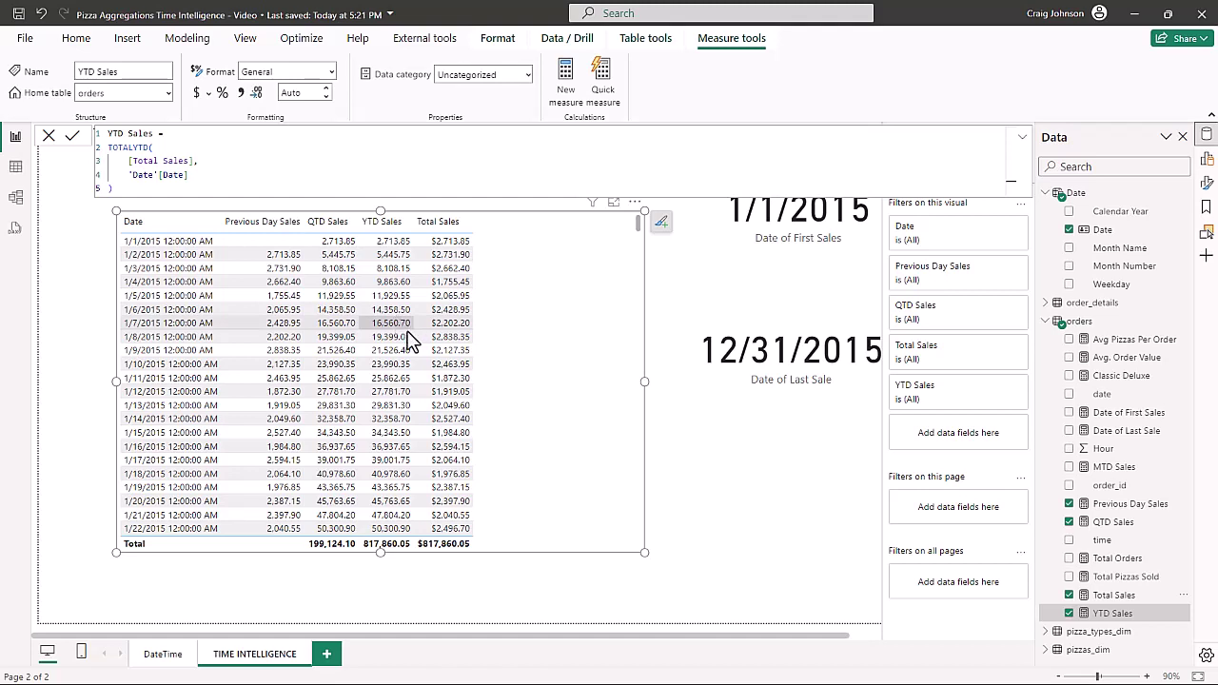
Insert a card visual beside the table, below the Date of Last Sale card, and show the YTD Sales measure in it
left_click(728, 482)
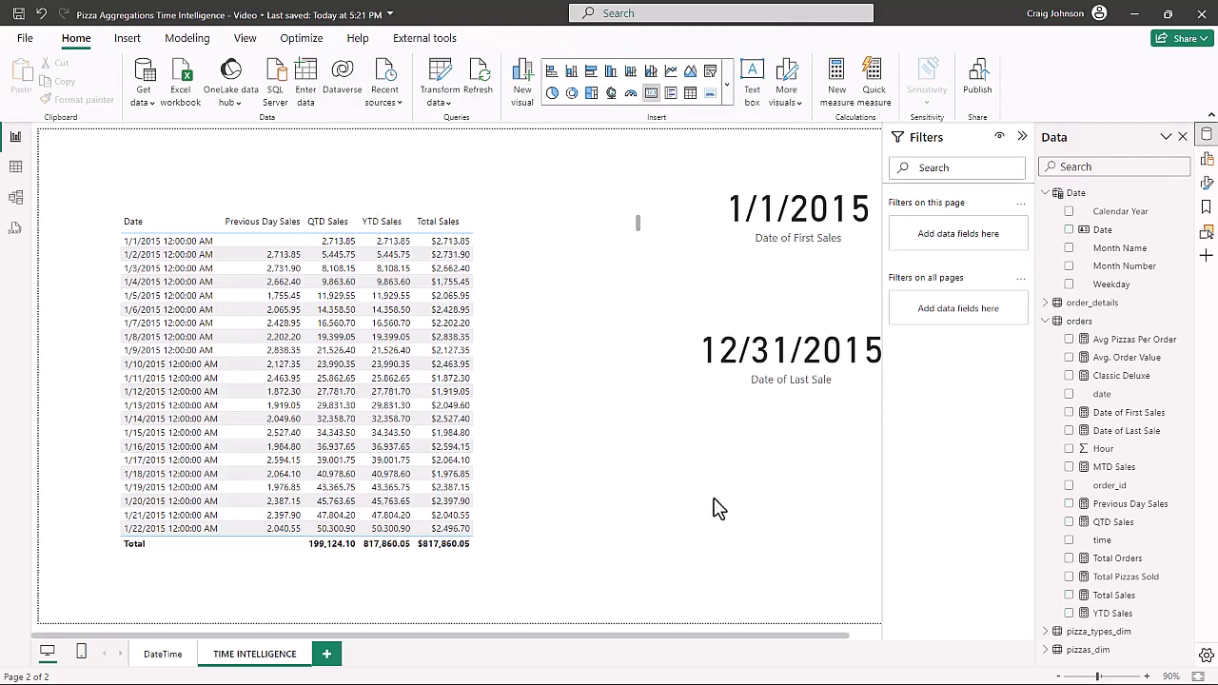
left_click(651, 92)
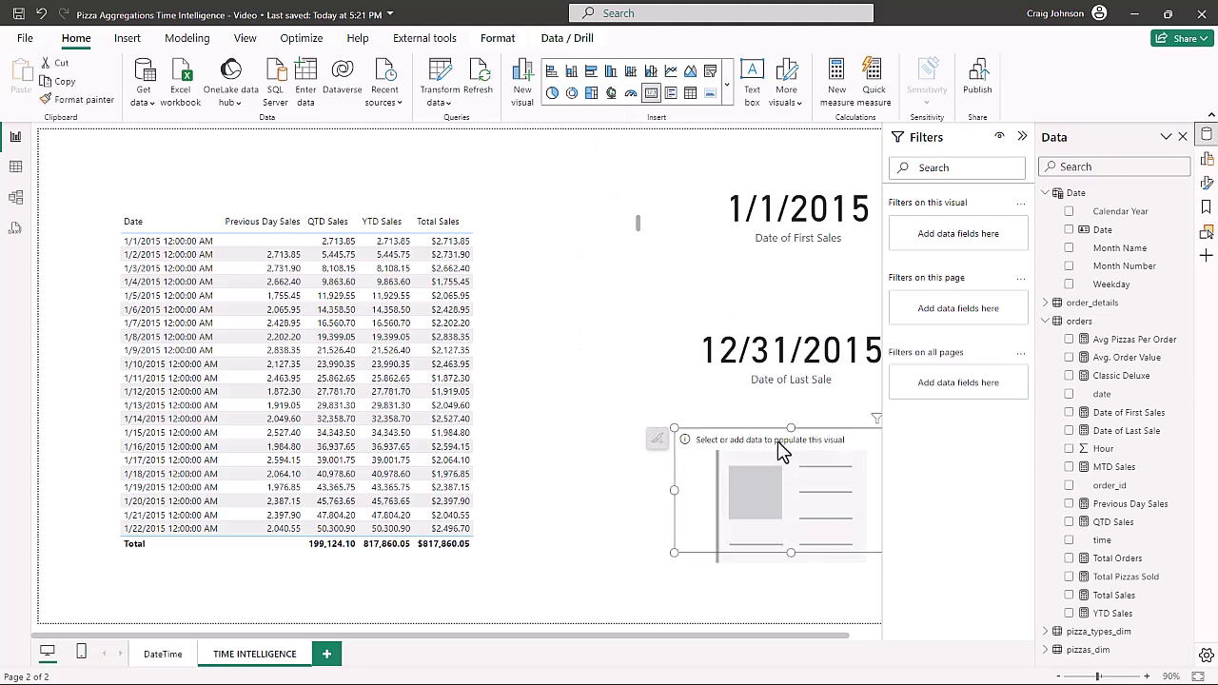
left_click_drag(770, 452, 694, 450)
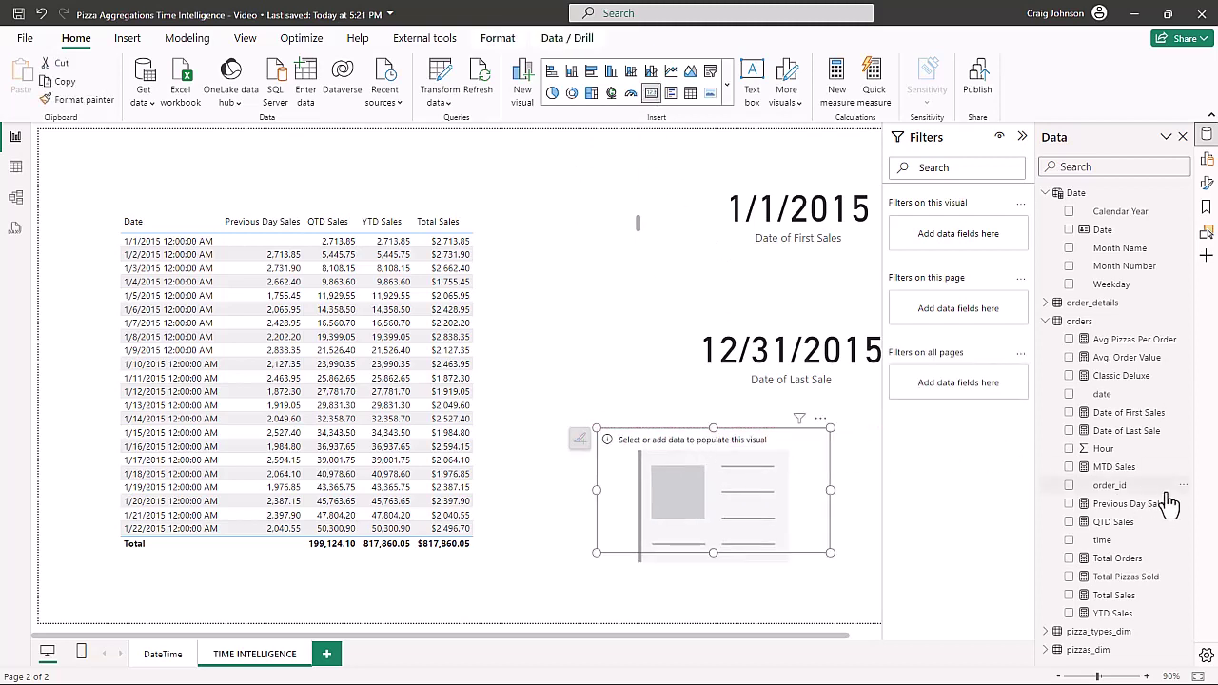
left_click_drag(1111, 615, 708, 498)
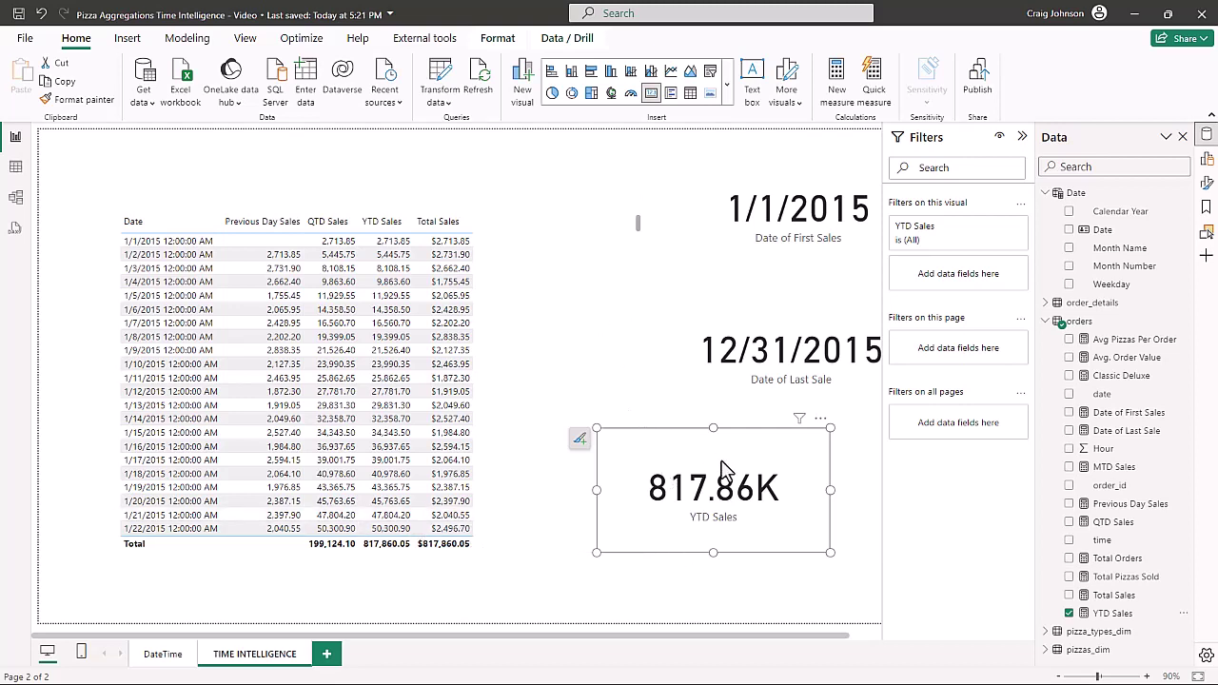
Shrink the YTD Sales card, position it below the Date of Last Sale card and deselect it
left_click_drag(829, 550, 790, 523)
left_click_drag(663, 447, 716, 476)
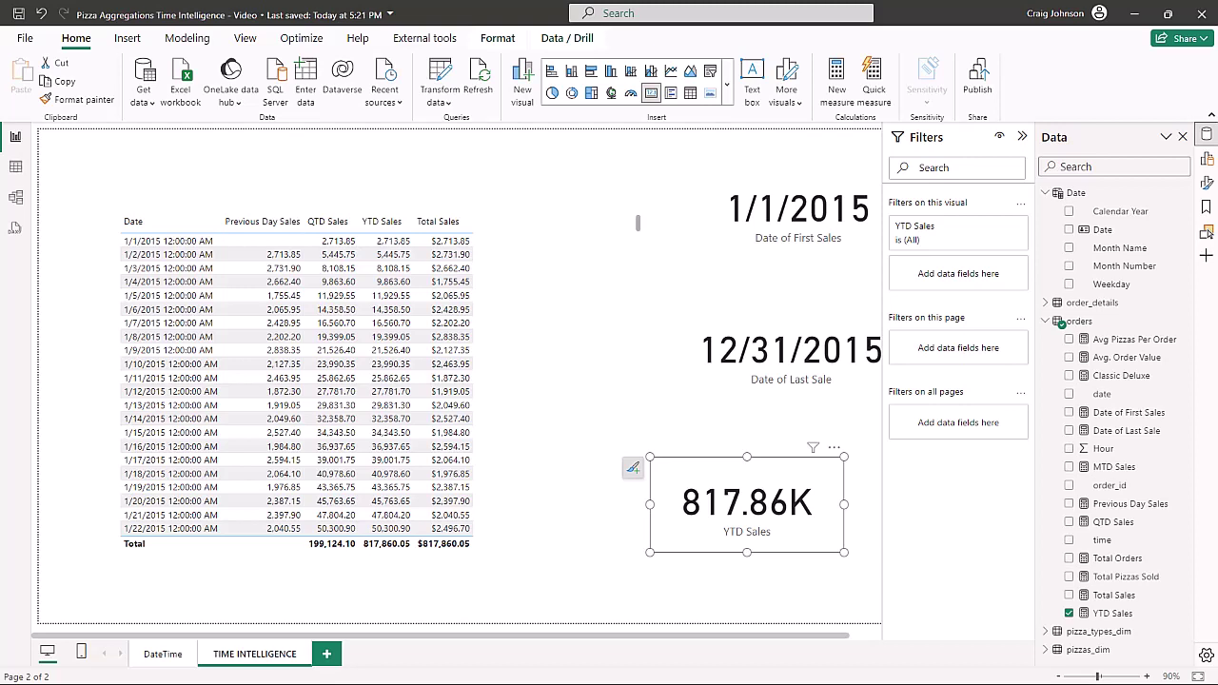
key("Escape")
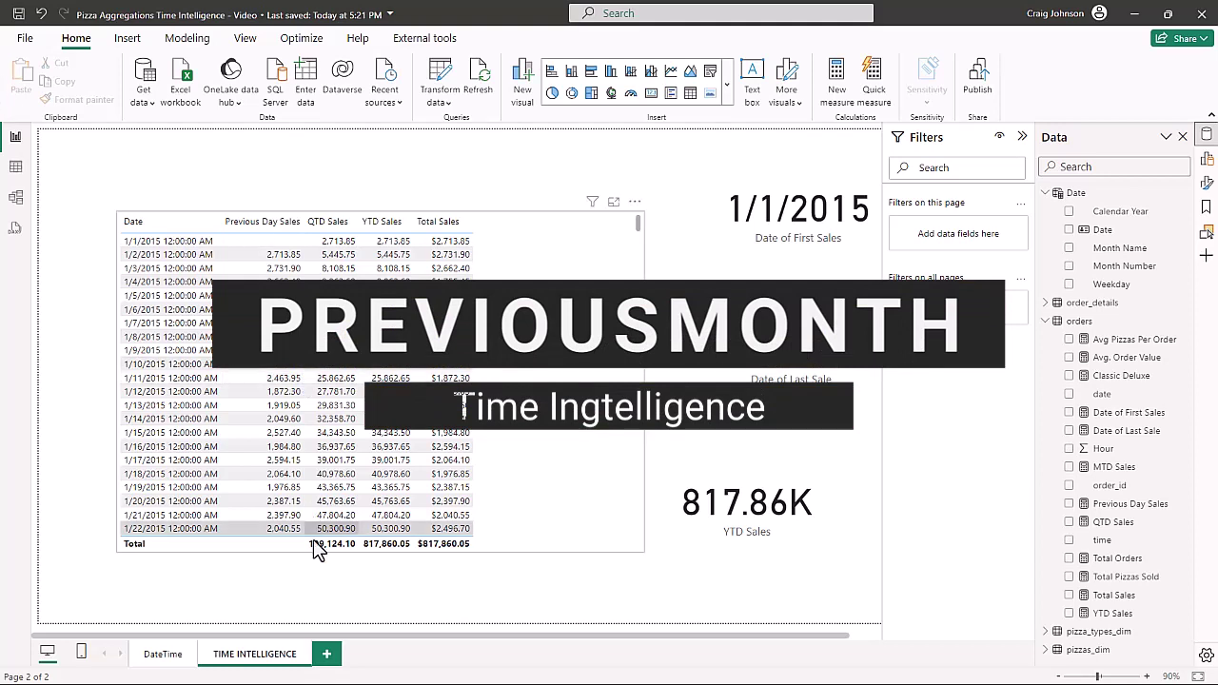
Add a new report page and build an enlarged table visual on it showing Month Name and Total Orders
left_click(326, 657)
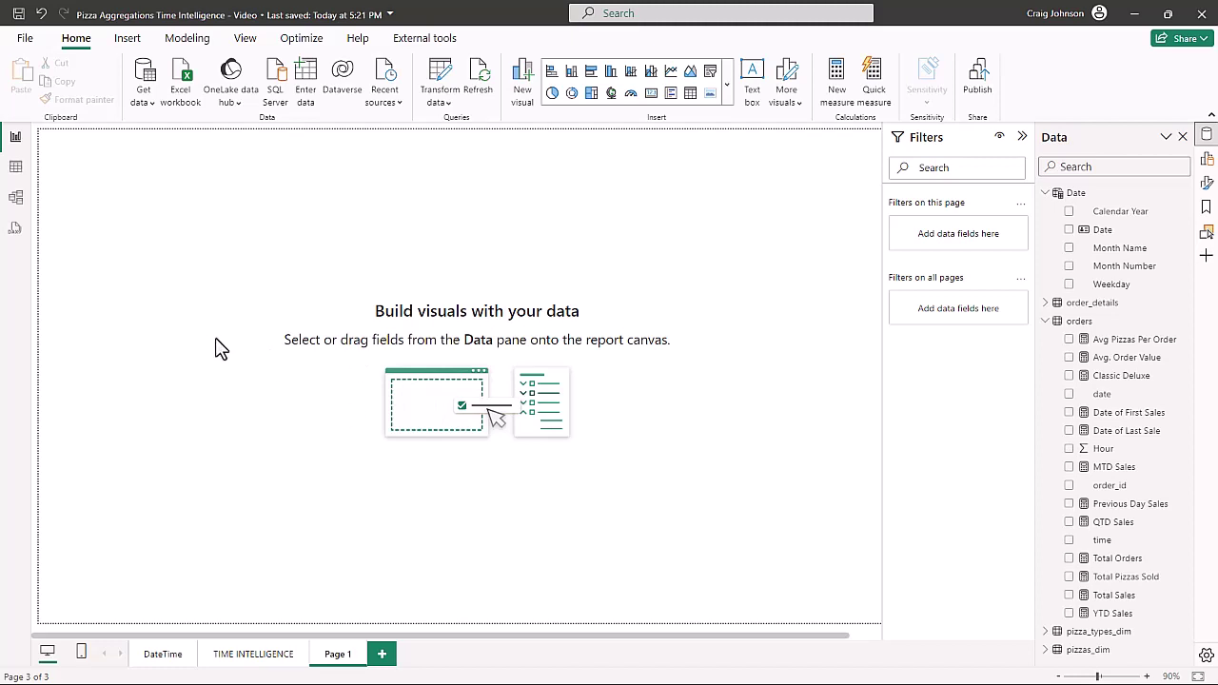
left_click(689, 93)
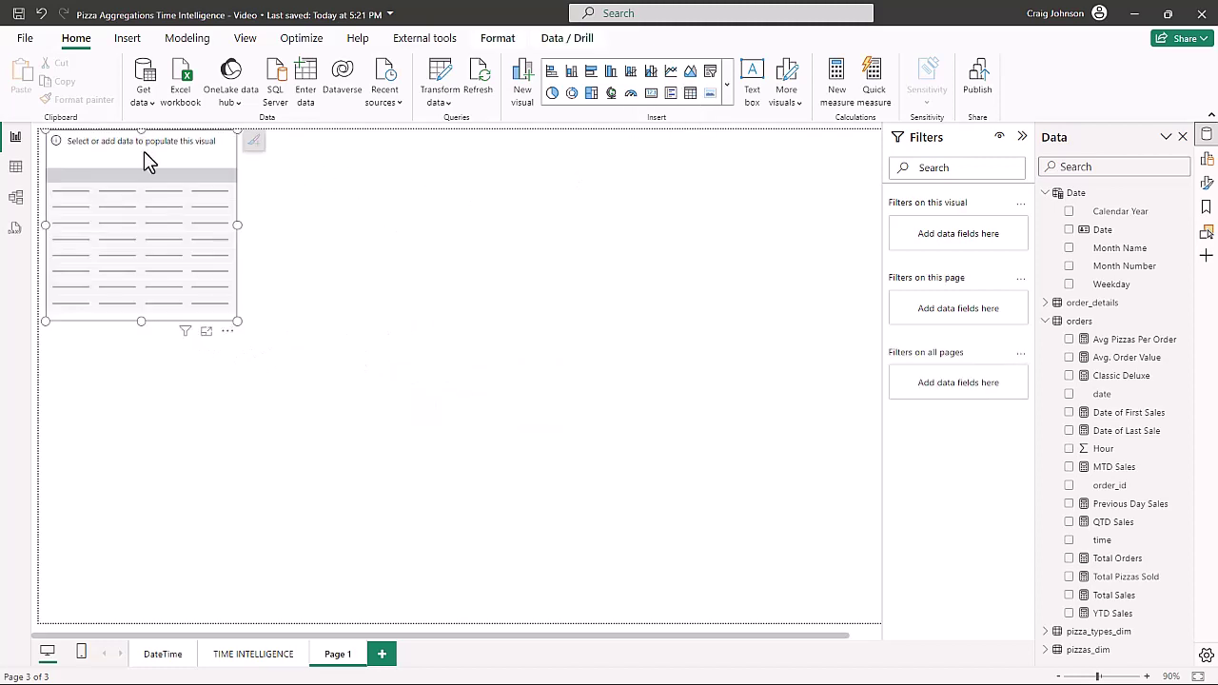
left_click_drag(145, 151, 349, 205)
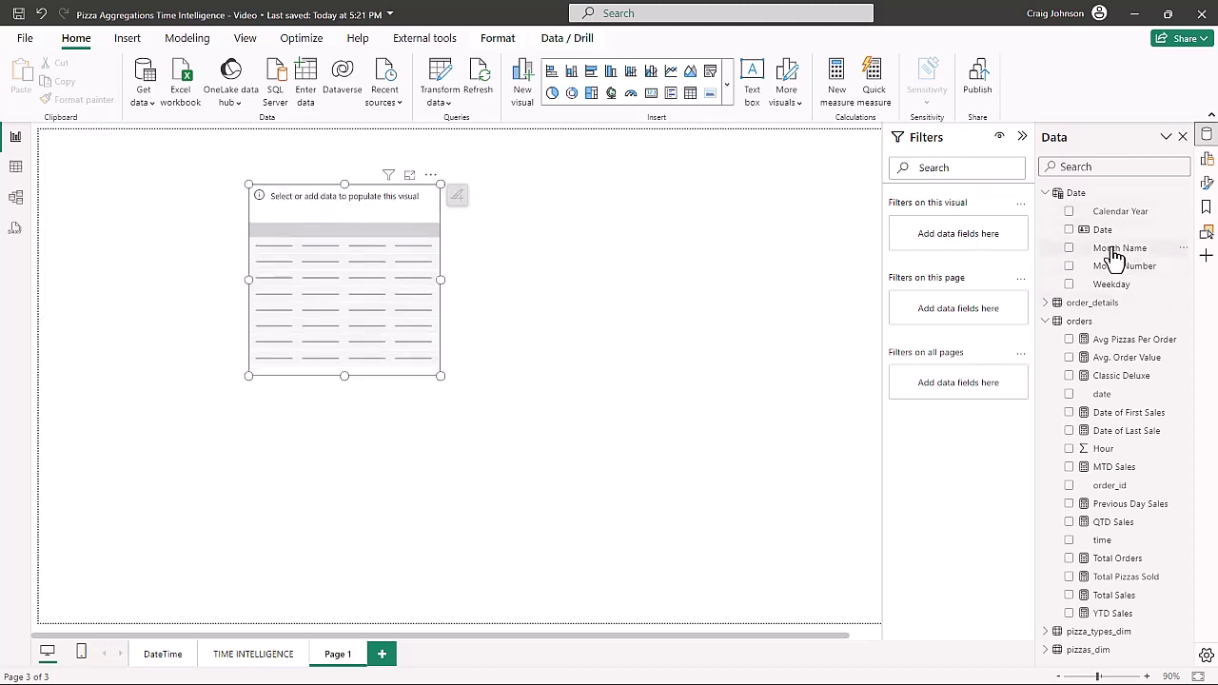
left_click_drag(1116, 250, 366, 280)
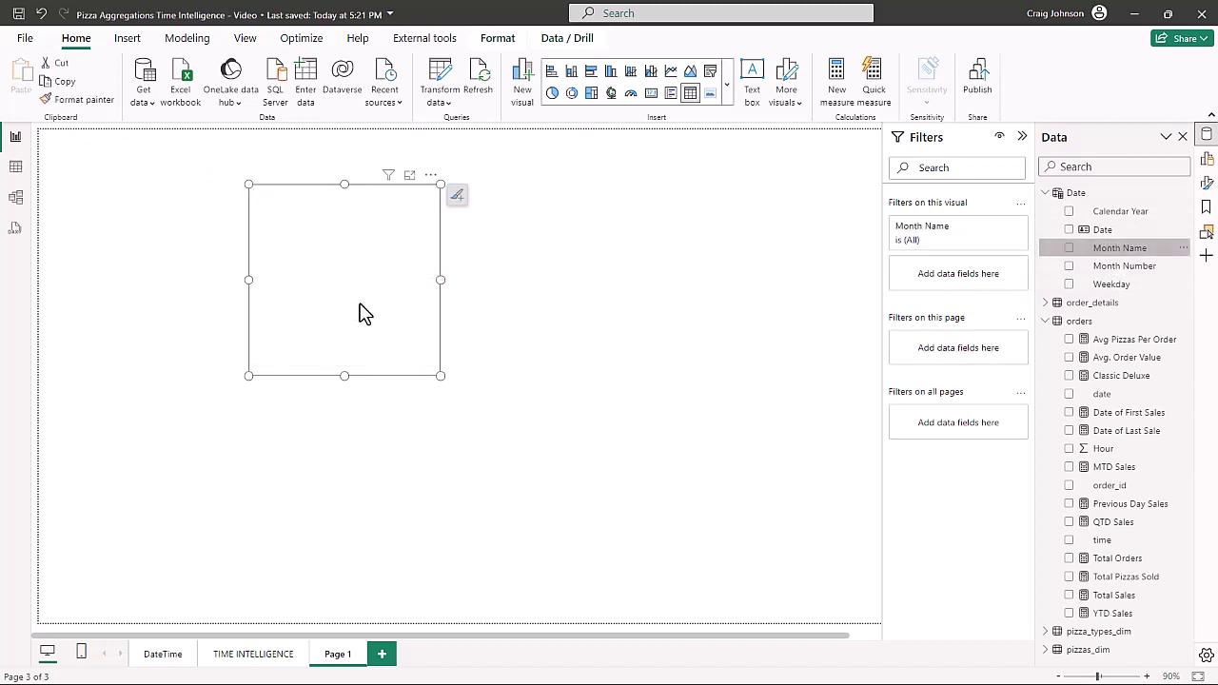
left_click_drag(440, 375, 646, 502)
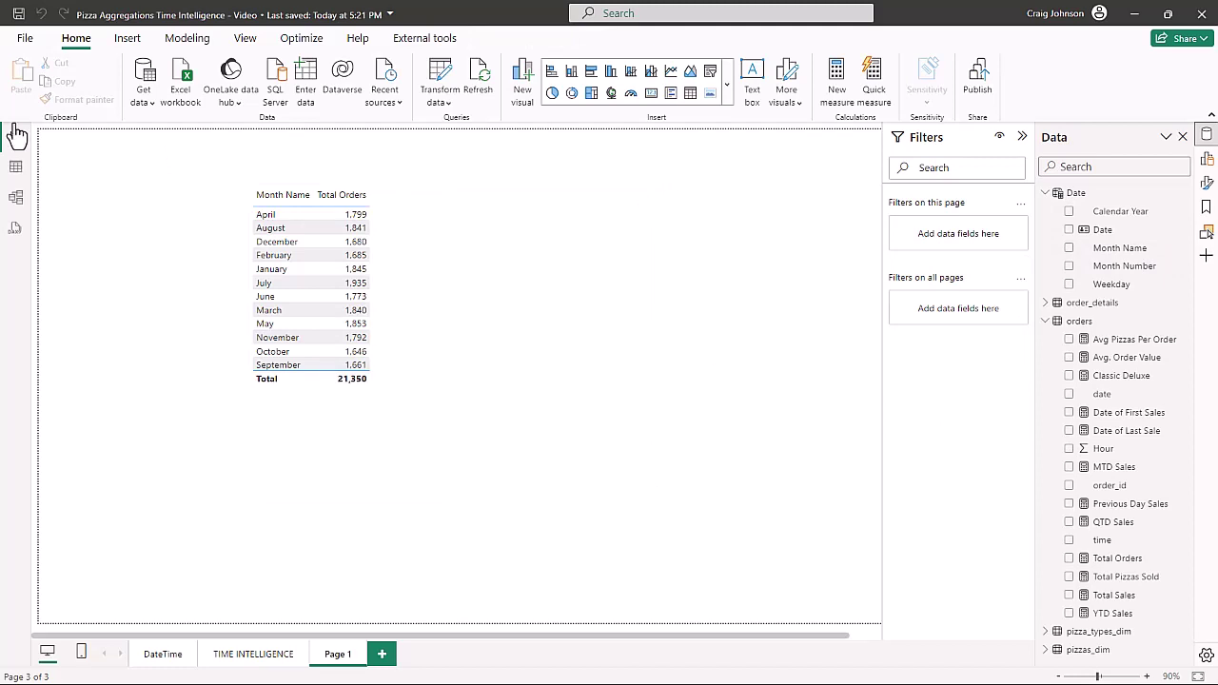
Sort the Date table's Month Name column by Month Number so the table visual lists months chronologically, and deselect the column
left_click(1121, 251)
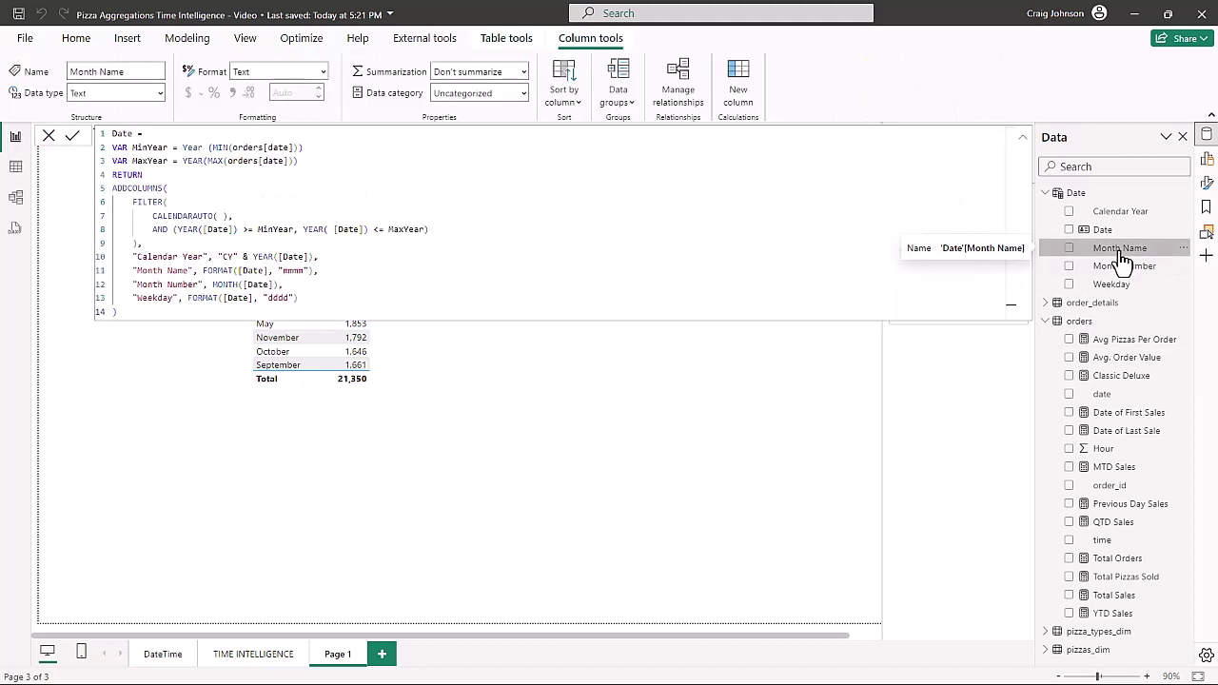
left_click(569, 95)
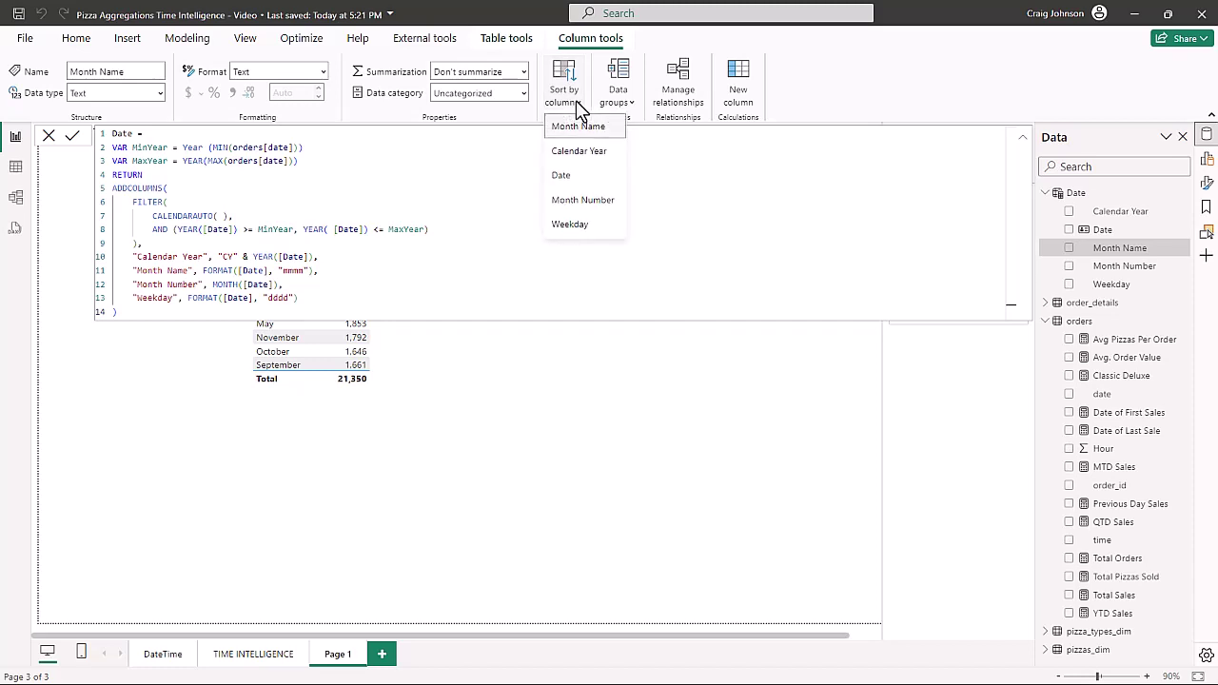
left_click(575, 200)
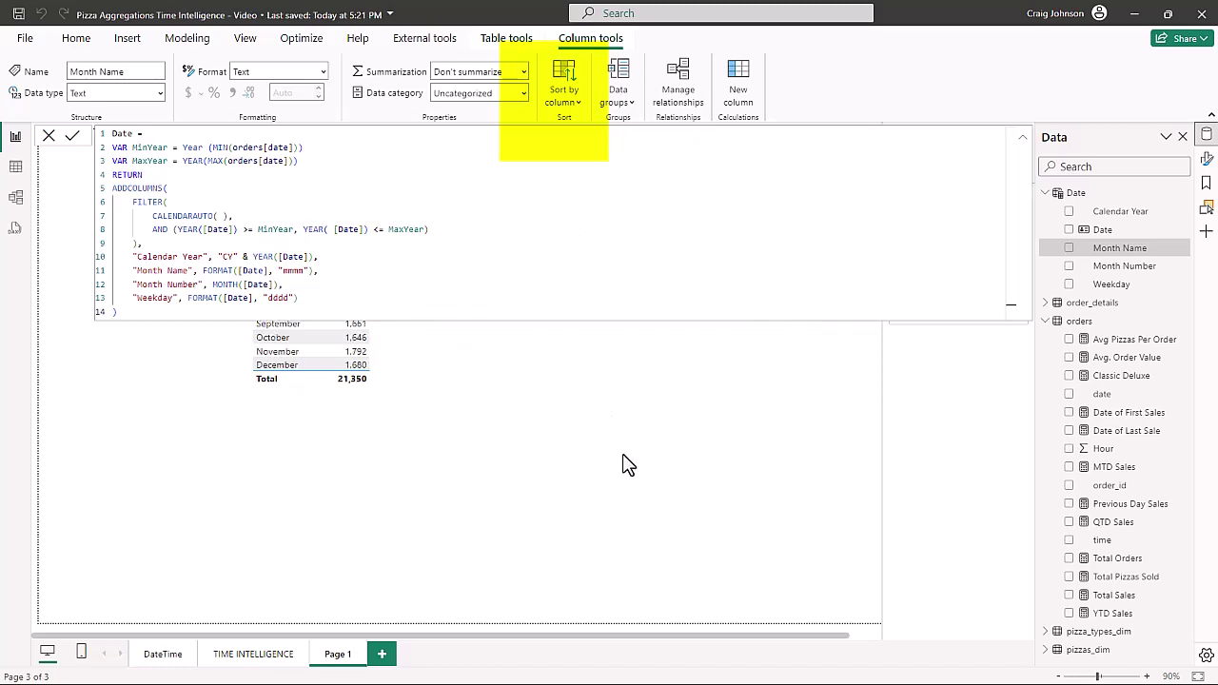
left_click(733, 446)
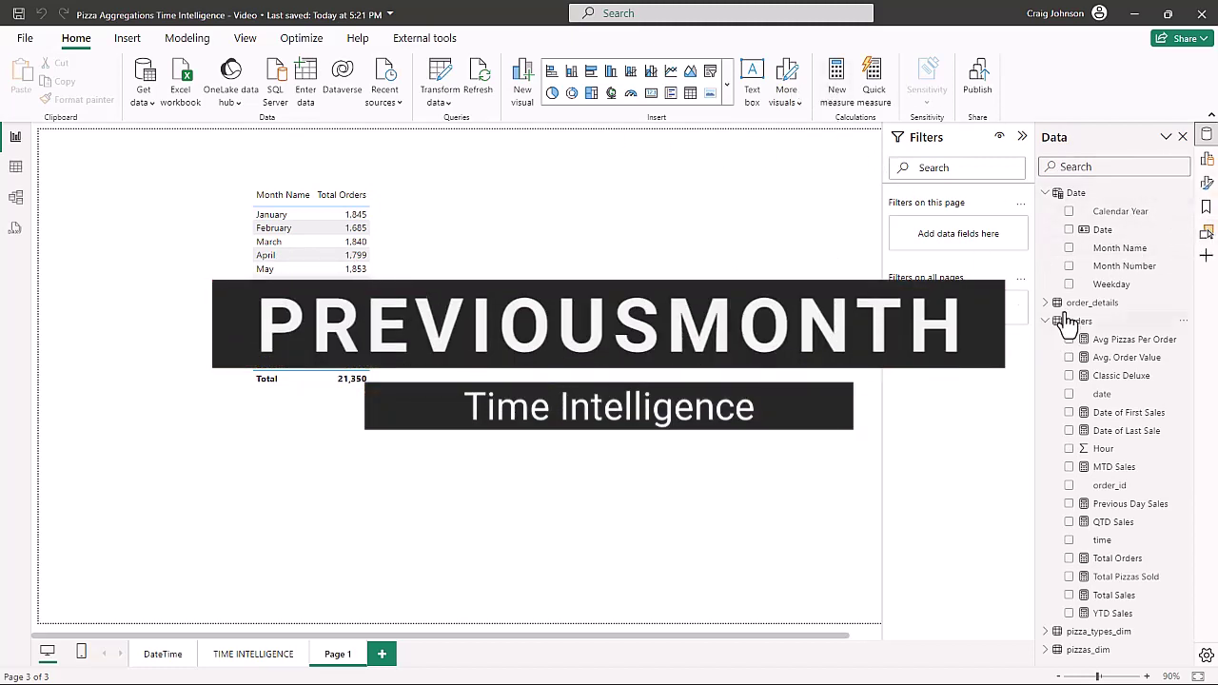
Create a measure named Previous Months Orders in the orders table and begin it with CALCULATE on [Total Orders]
left_click(1126, 323)
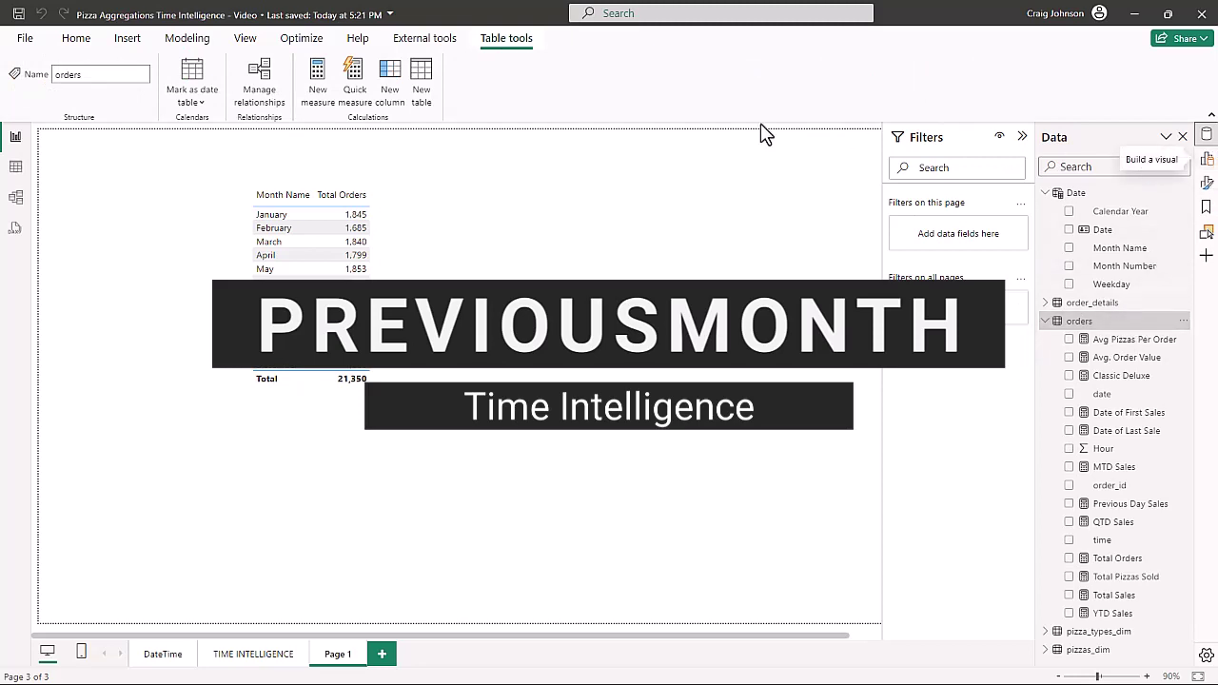
left_click(314, 95)
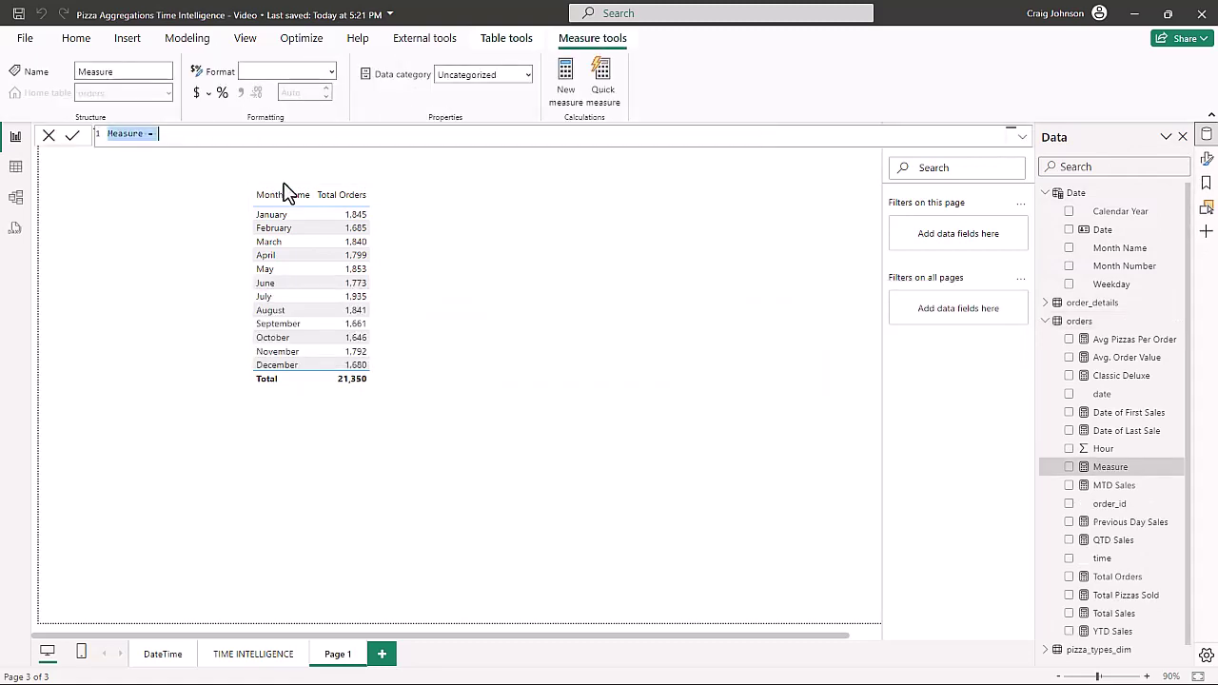
type("Previous Months Orders =")
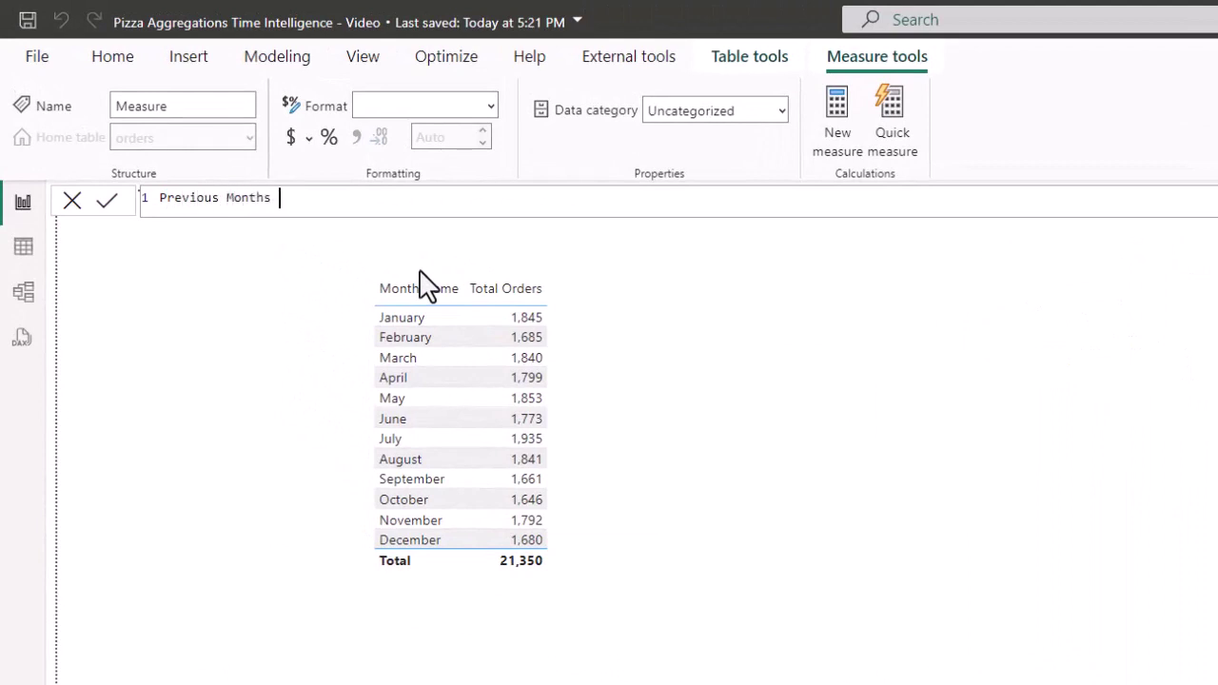
key("shift+Return")
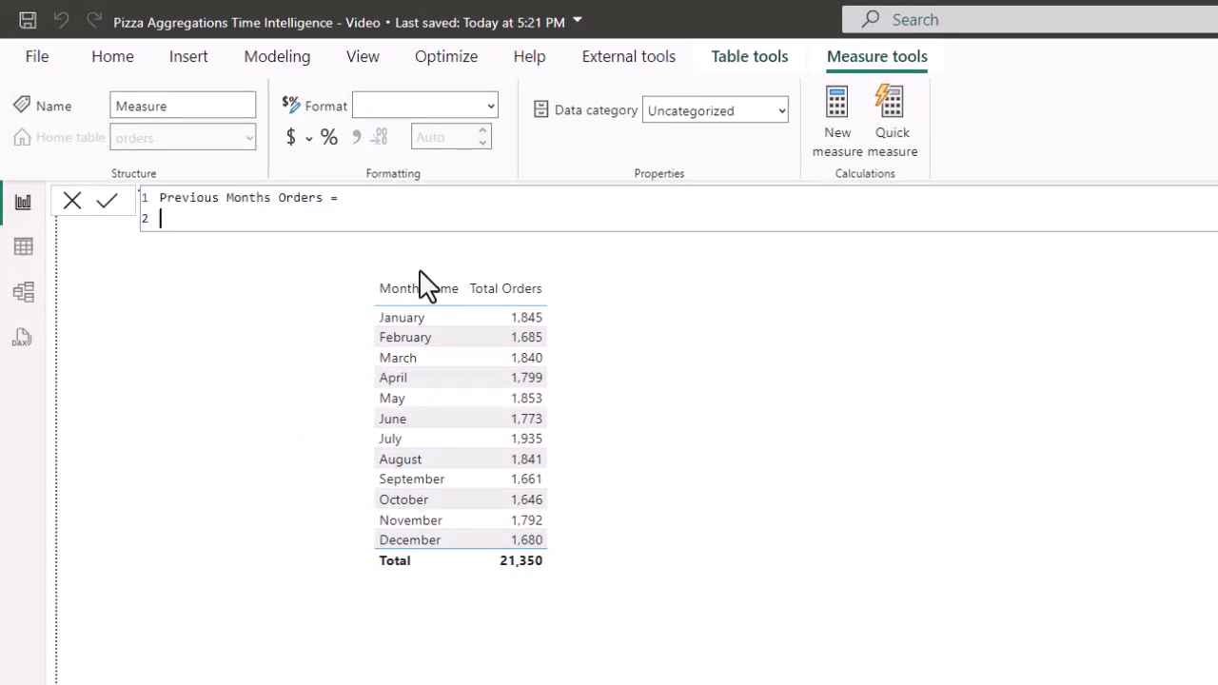
type("cal")
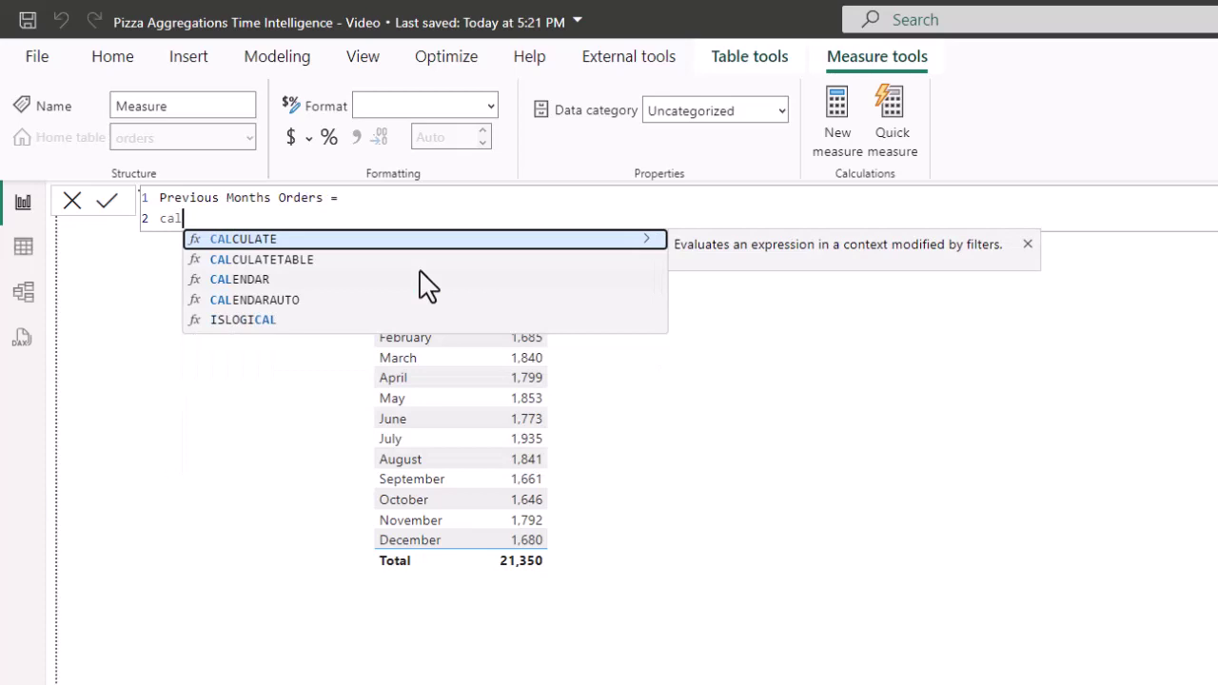
key("Tab")
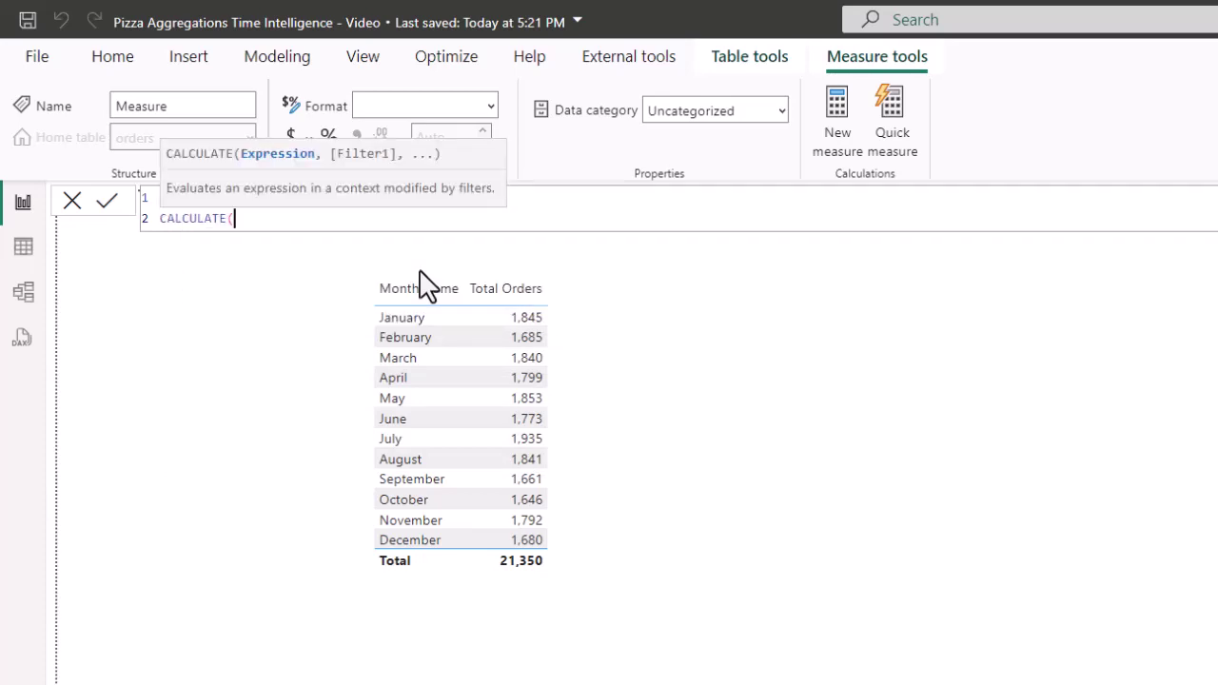
key("shift+Return")
type("tot")
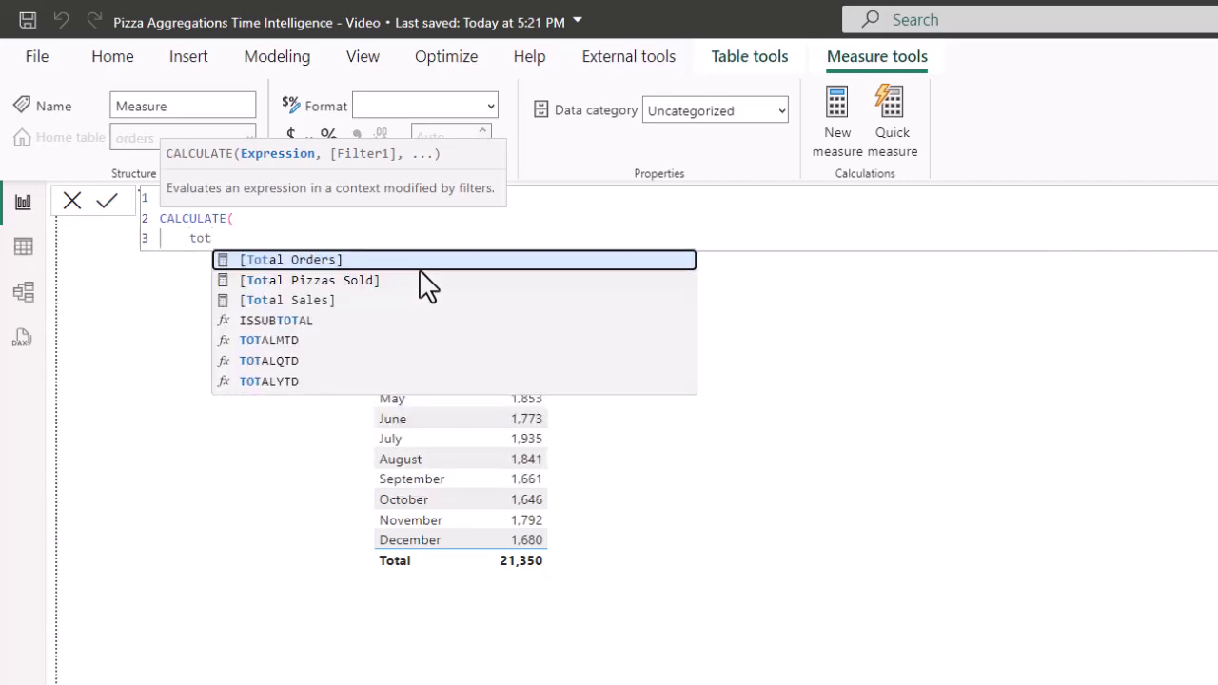
key("Tab")
type(",")
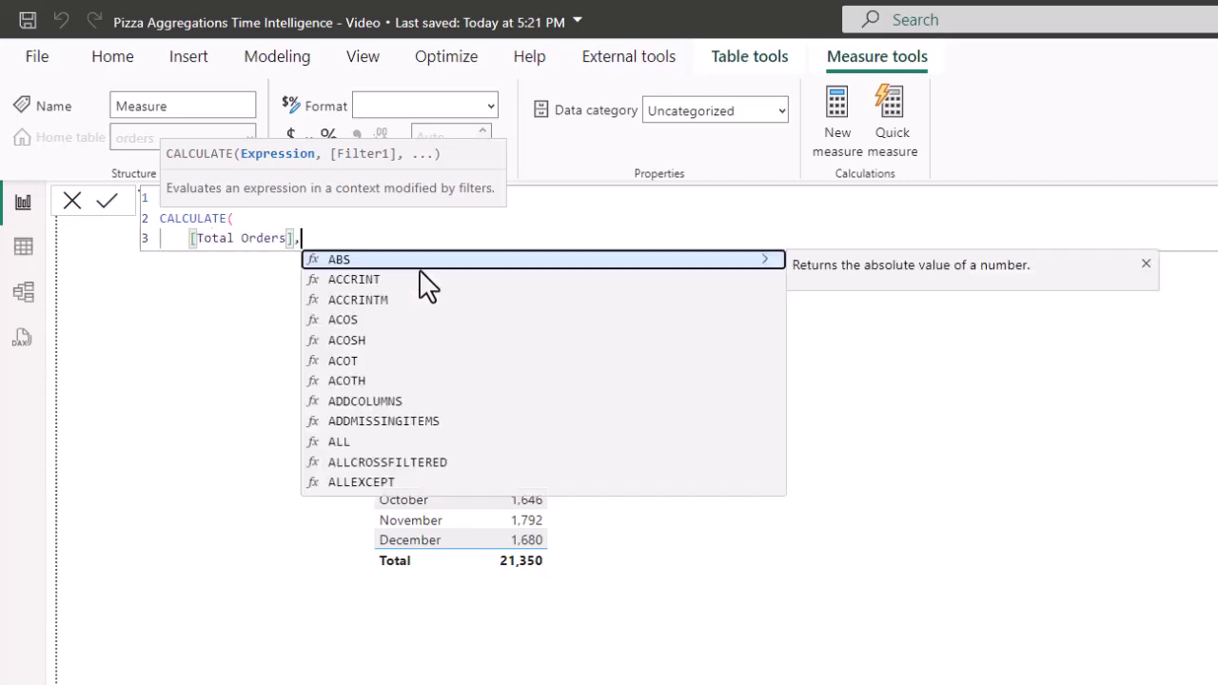
Add PREVIOUSMONTH on 'Date'[Date] as the filter argument, placing the function and its column on separate lines
key("shift+Return")
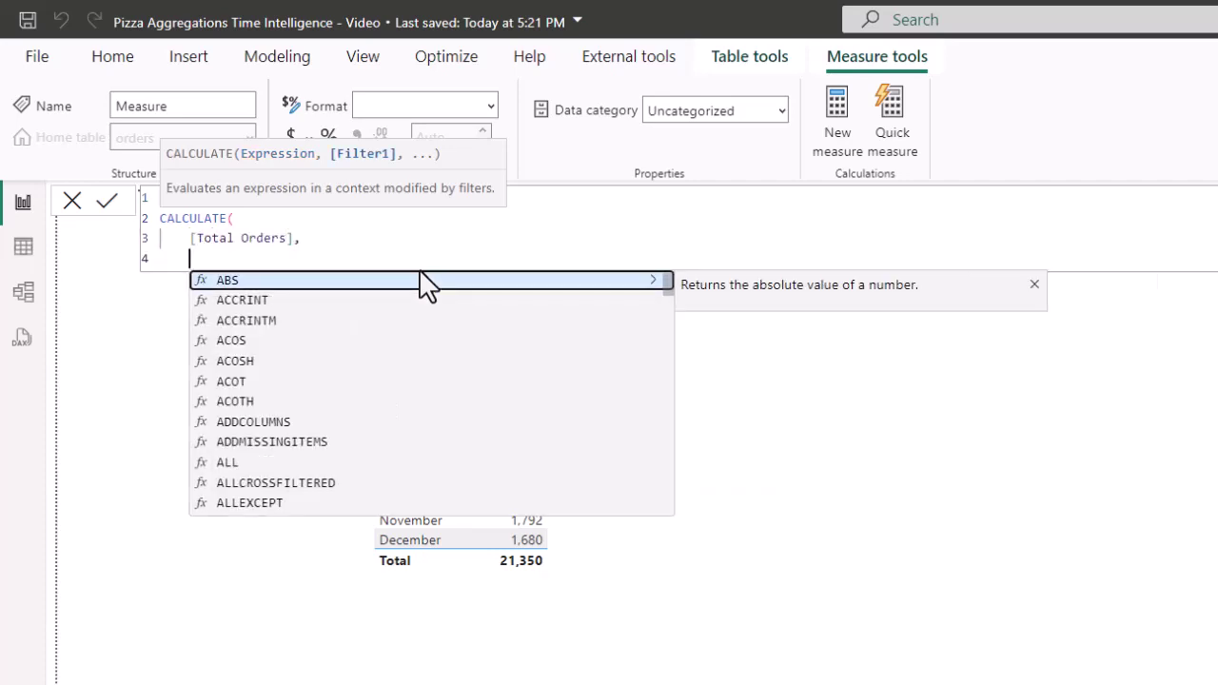
type("pre")
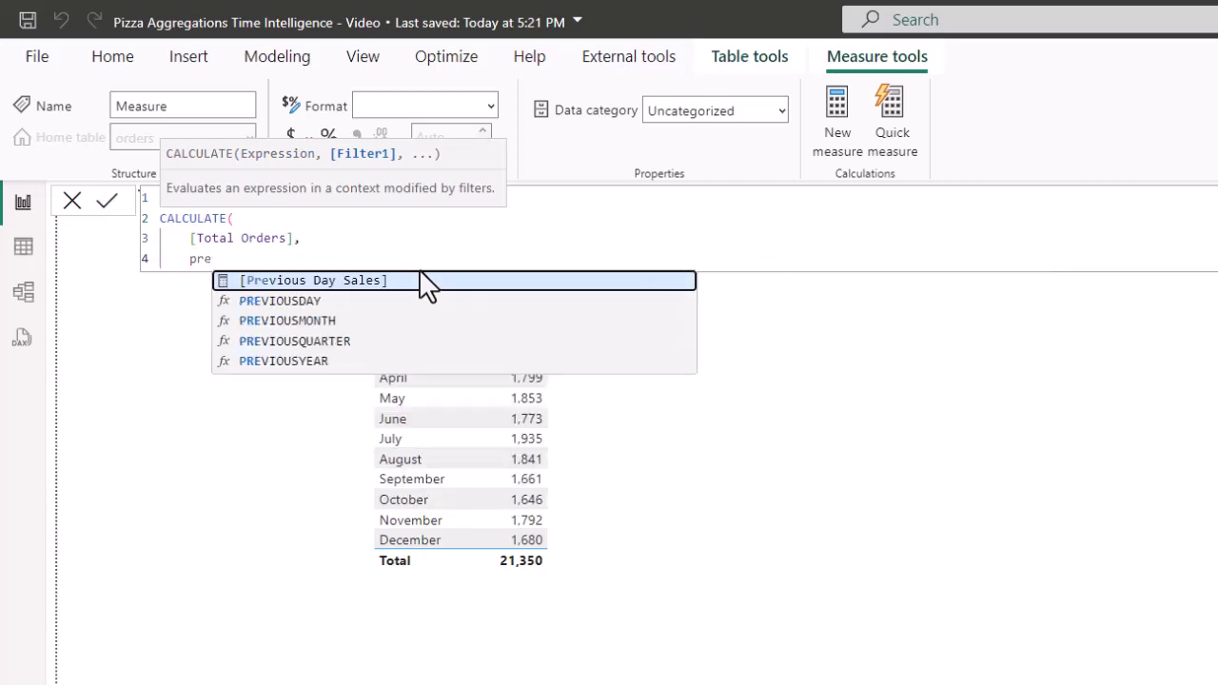
key("Down")
key("Down")
key("Tab")
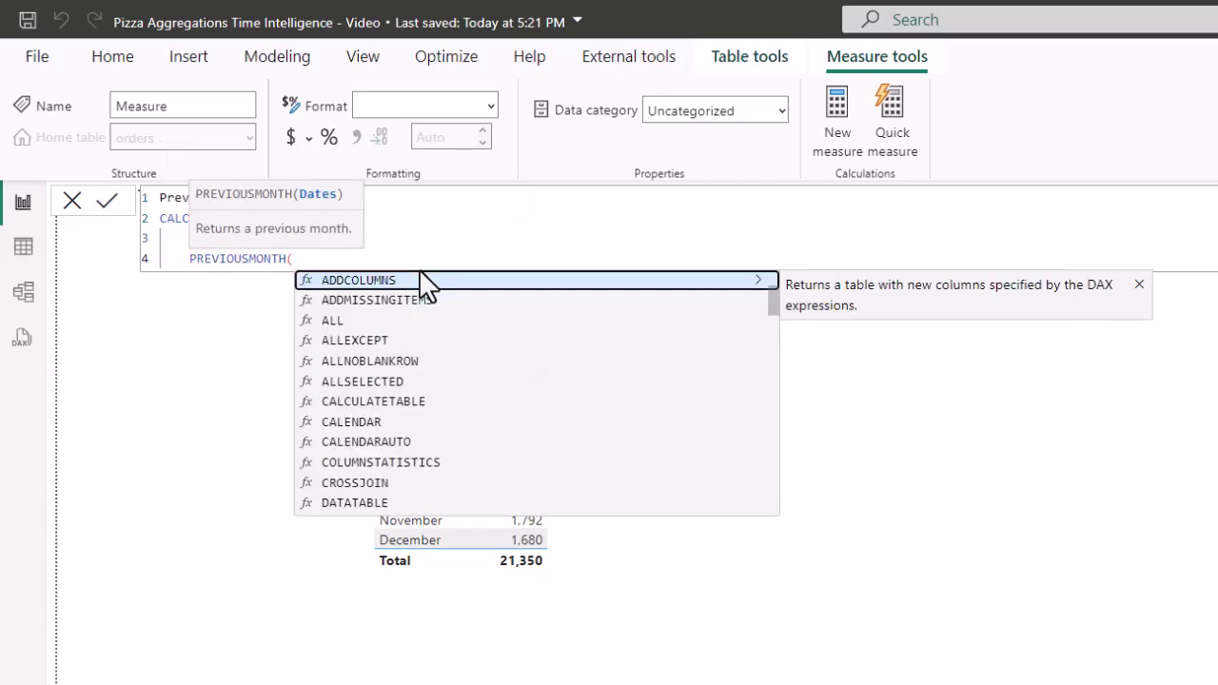
key("shift+Return")
type("date")
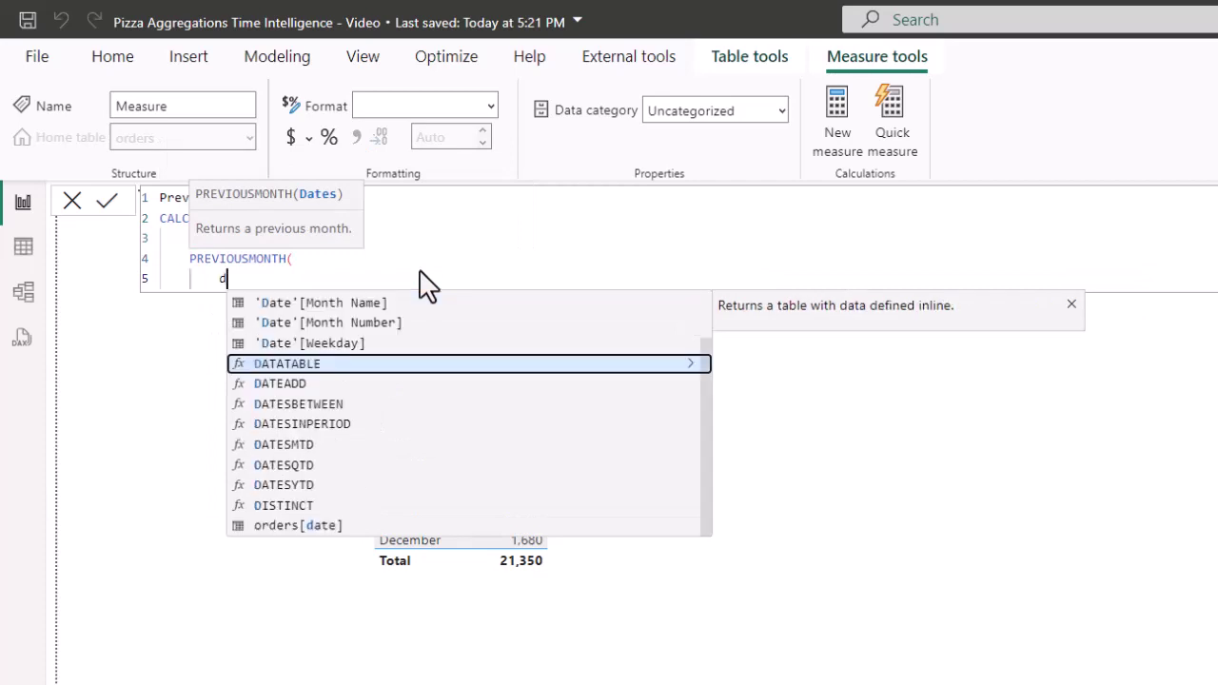
key("Down")
key("Down")
key("Tab")
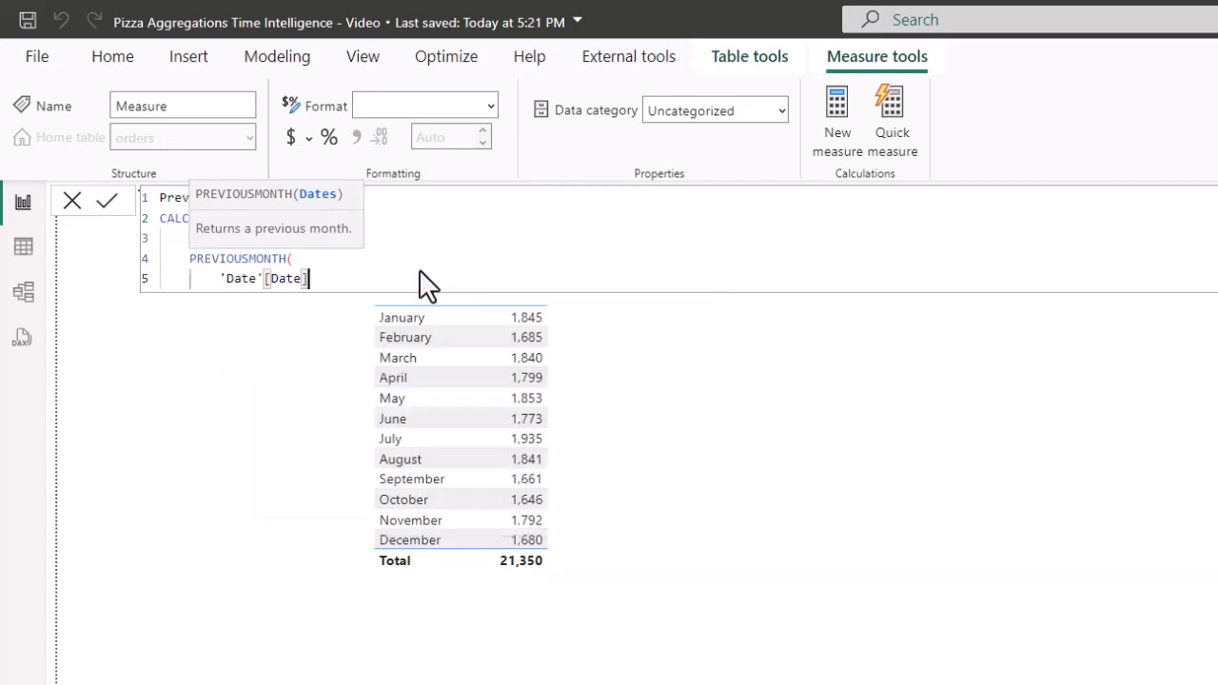
Close the PREVIOUSMONTH and CALCULATE functions, commit the measure and add Previous Months Orders to the table visual
key("shift+Return")
type(")")
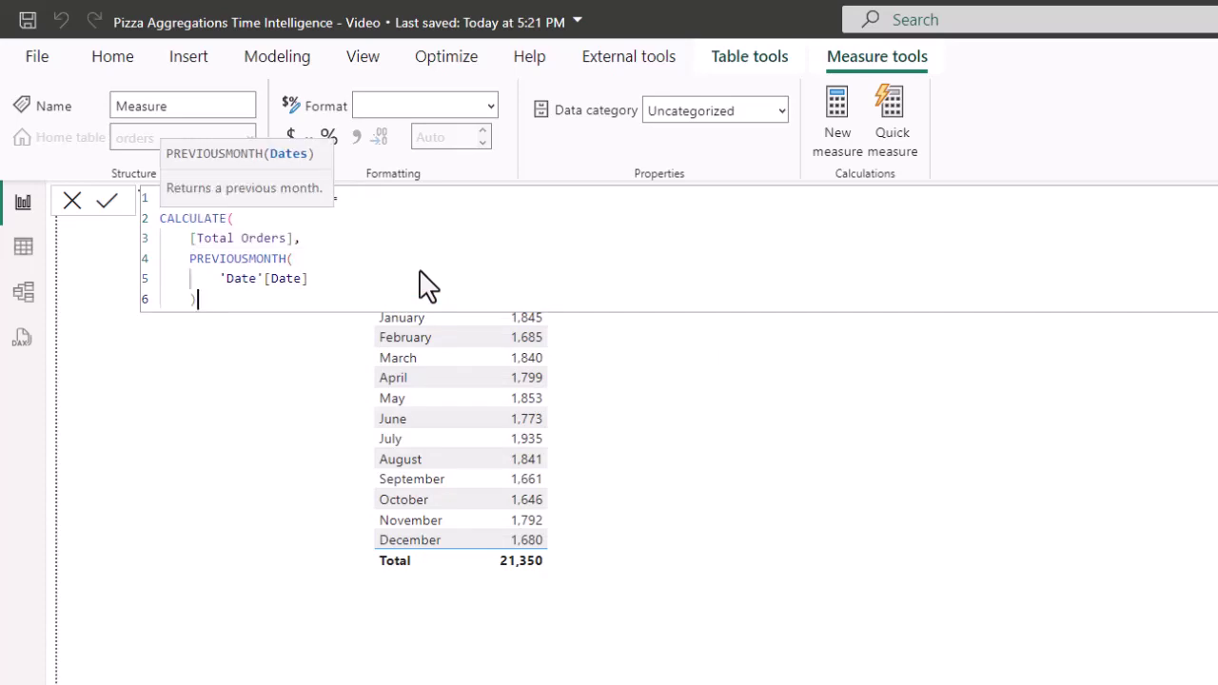
key("shift+Return")
key("BackSpace")
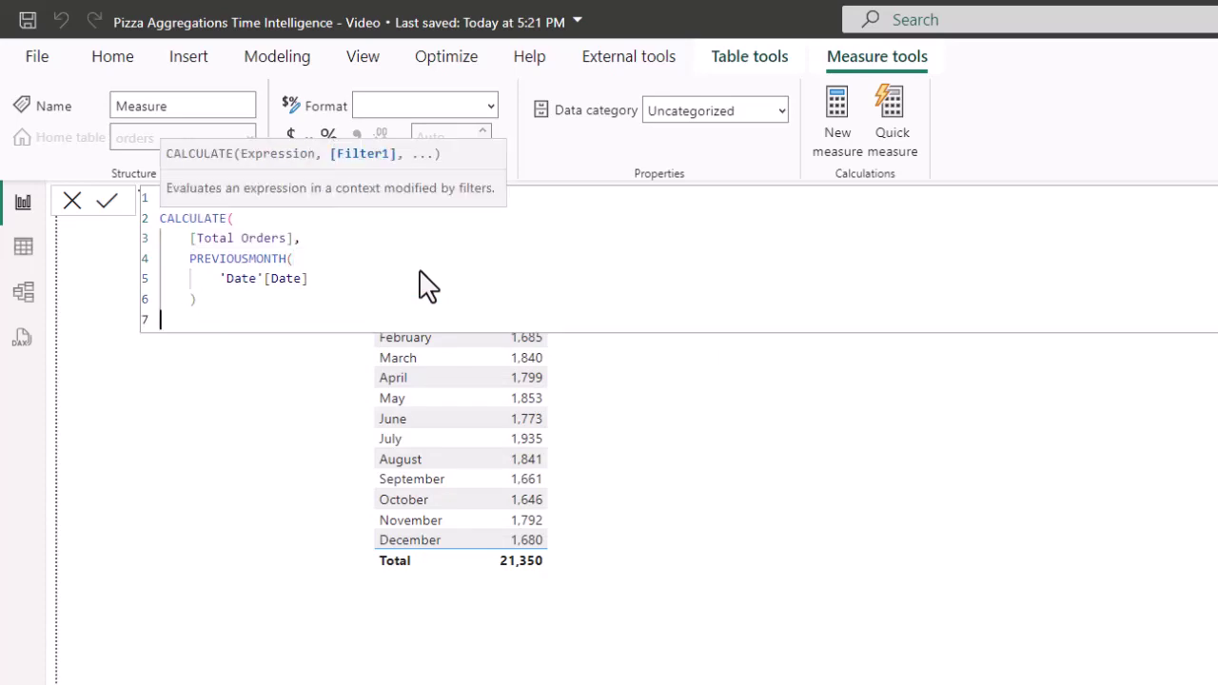
type(")")
key("Return")
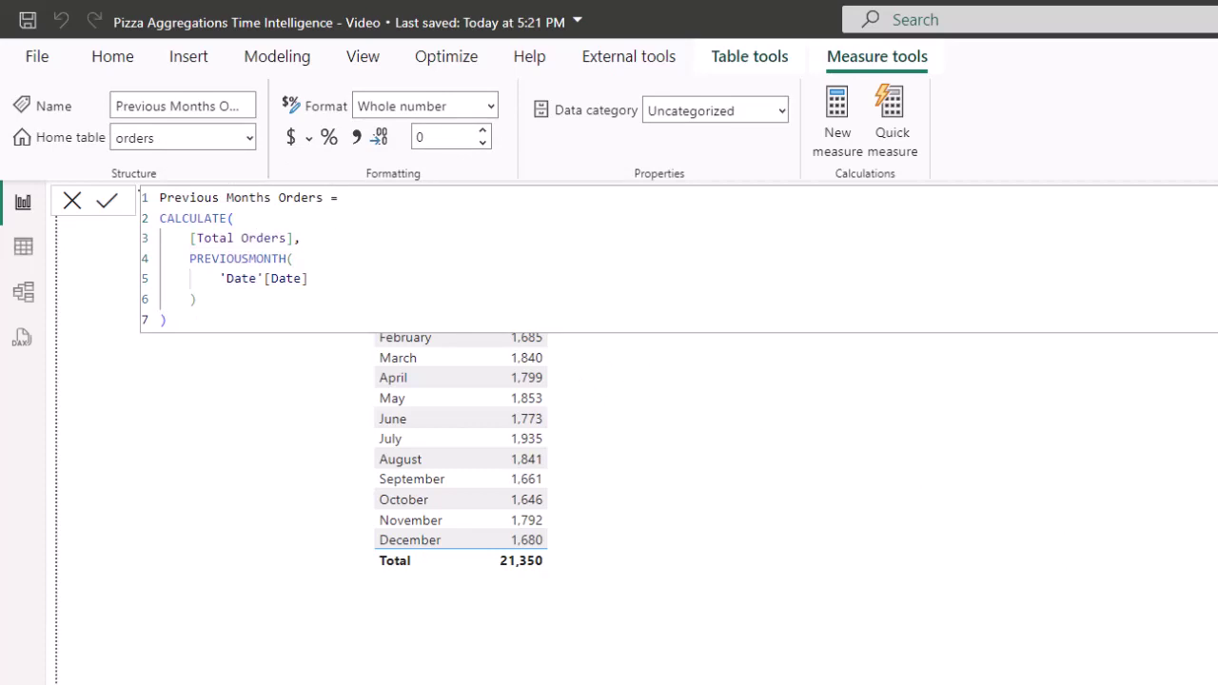
left_click_drag(942, 519, 726, 489)
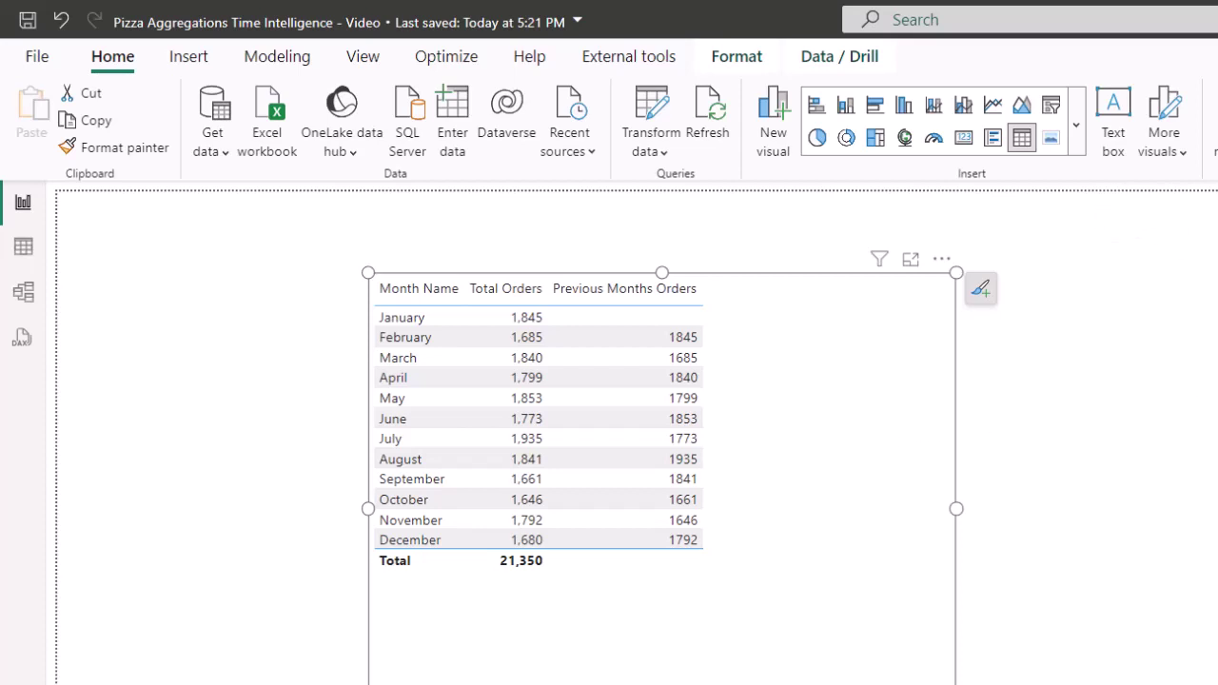
Create another new measure in the orders table
left_click(1214, 286)
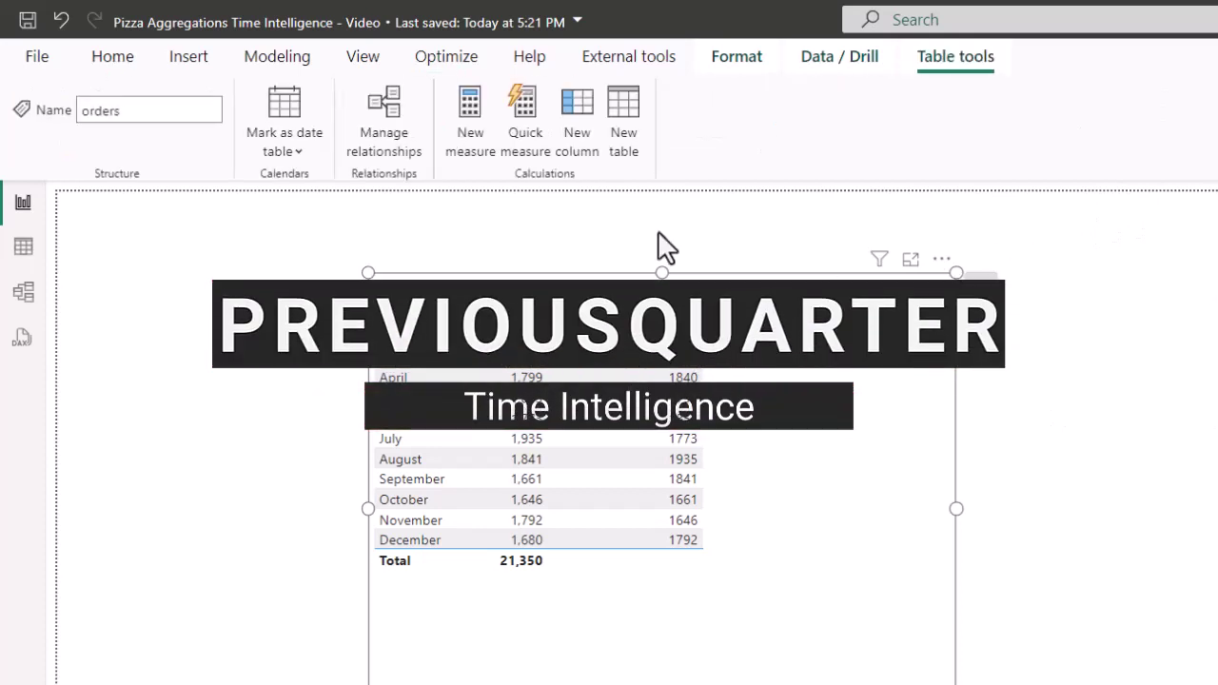
left_click(467, 138)
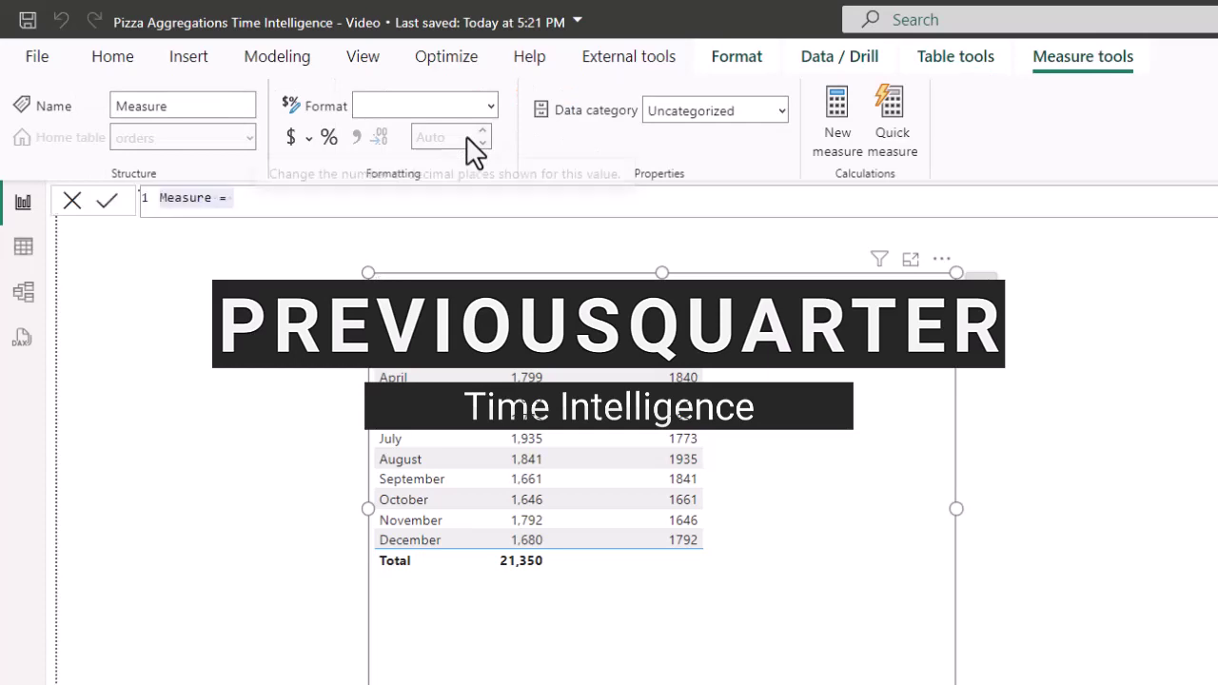
type("Prre")
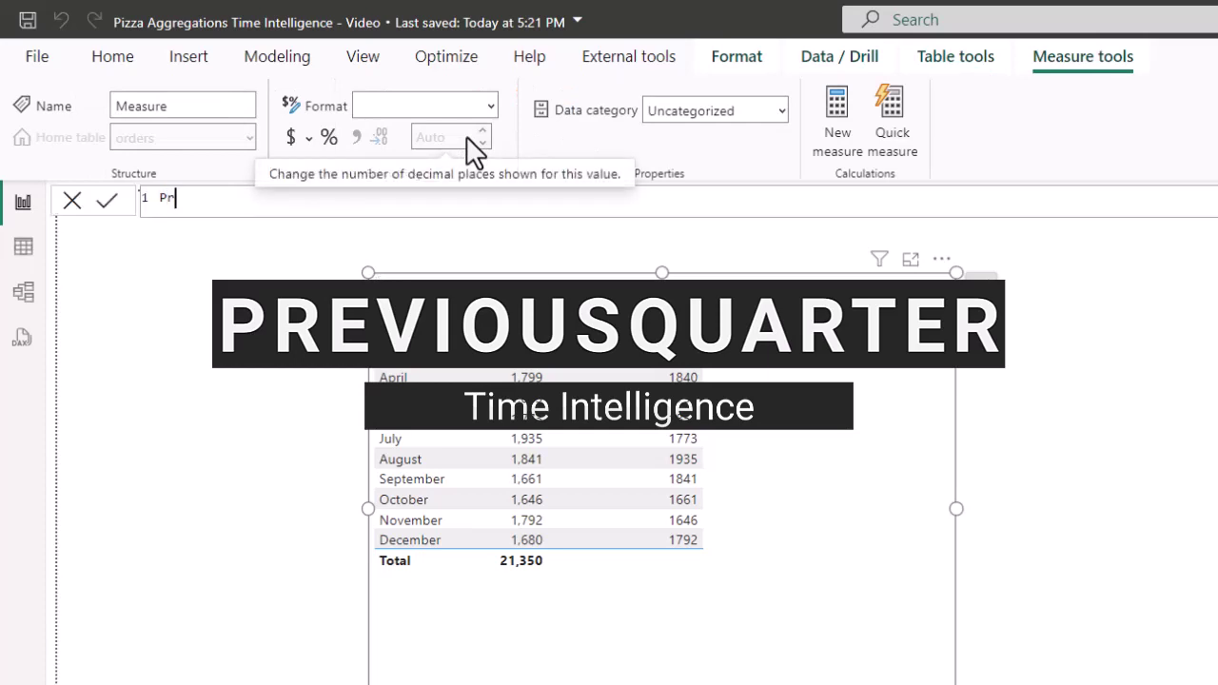
key("BackSpace")
key("BackSpace")
type("evious")
left_click(253, 242)
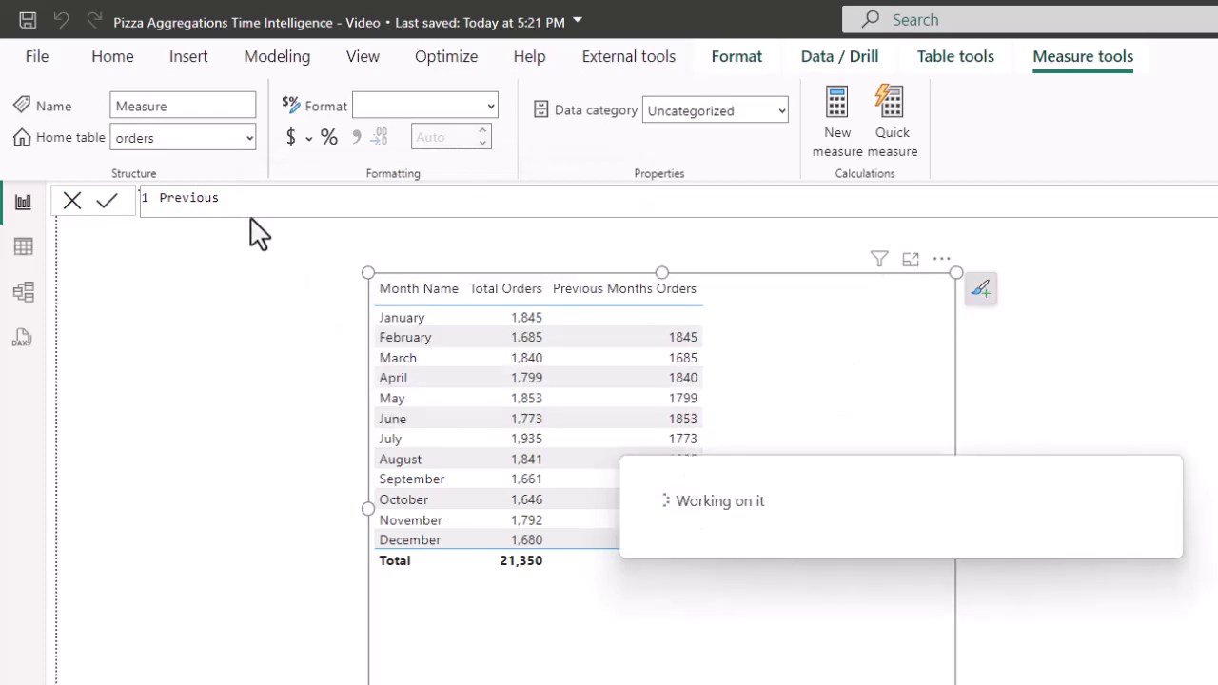
key("BackSpace")
key("BackSpace")
key("BackSpace")
key("BackSpace")
key("BackSpace")
key("BackSpace")
key("BackSpace")
key("BackSpace")
key("BackSpace")
key("BackSpace")
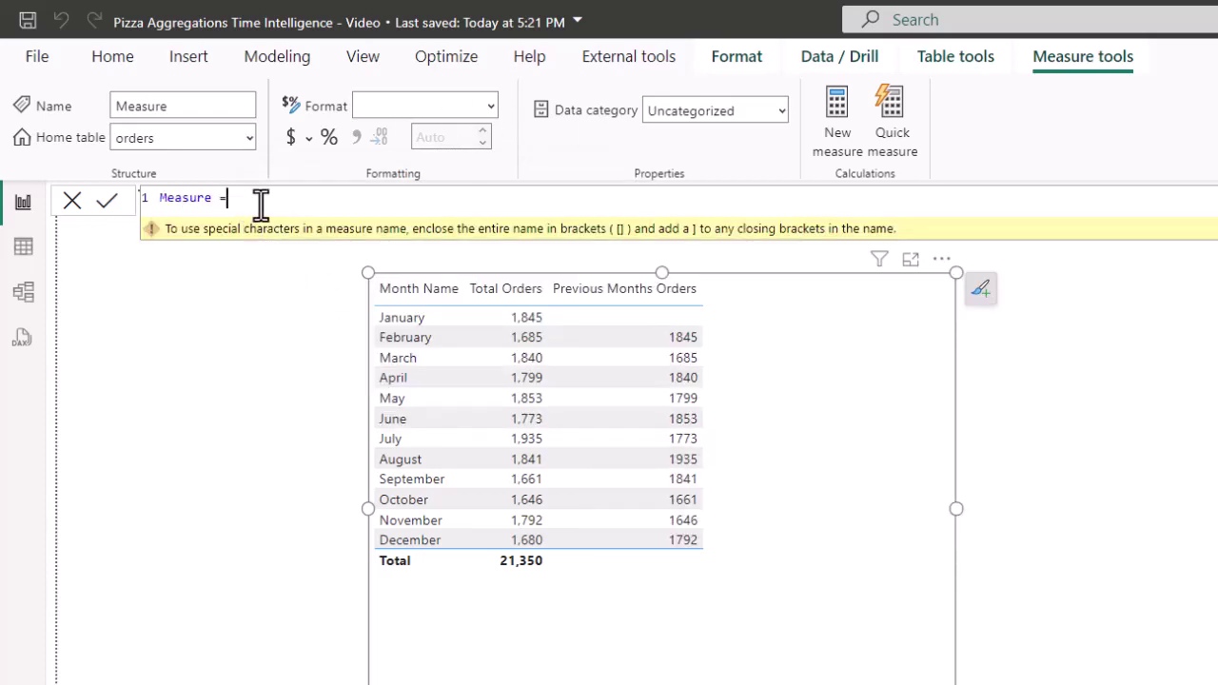
Name the new measure Previous Quarter and begin its formula with CALCULATE on [Total Orders]
type("Previous Quarter =")
key("shift+Return")
type("cal")
key("Tab")
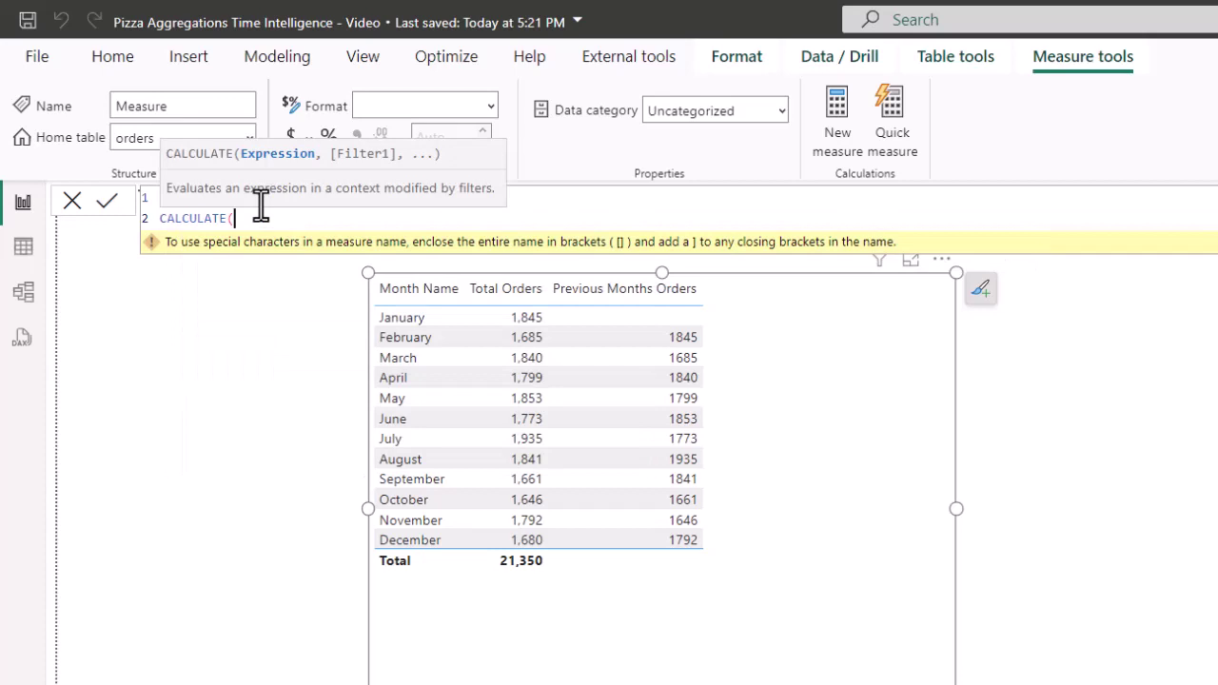
key("shift+Return")
type("tot")
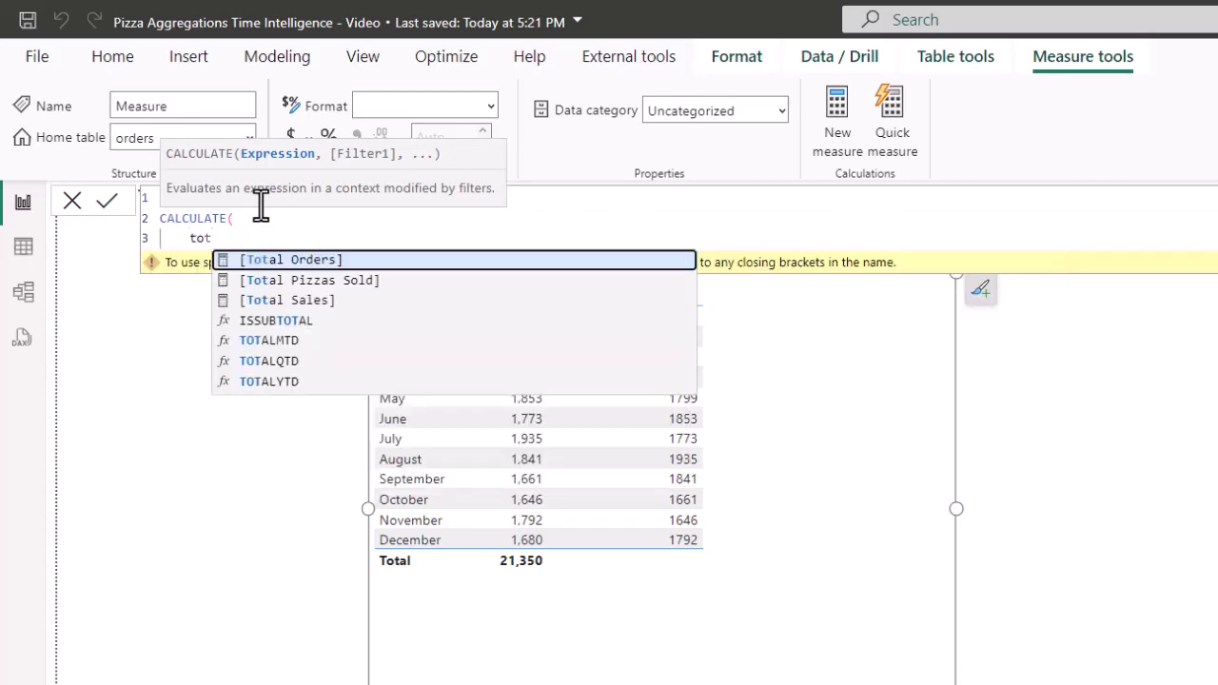
key("Tab")
type(",")
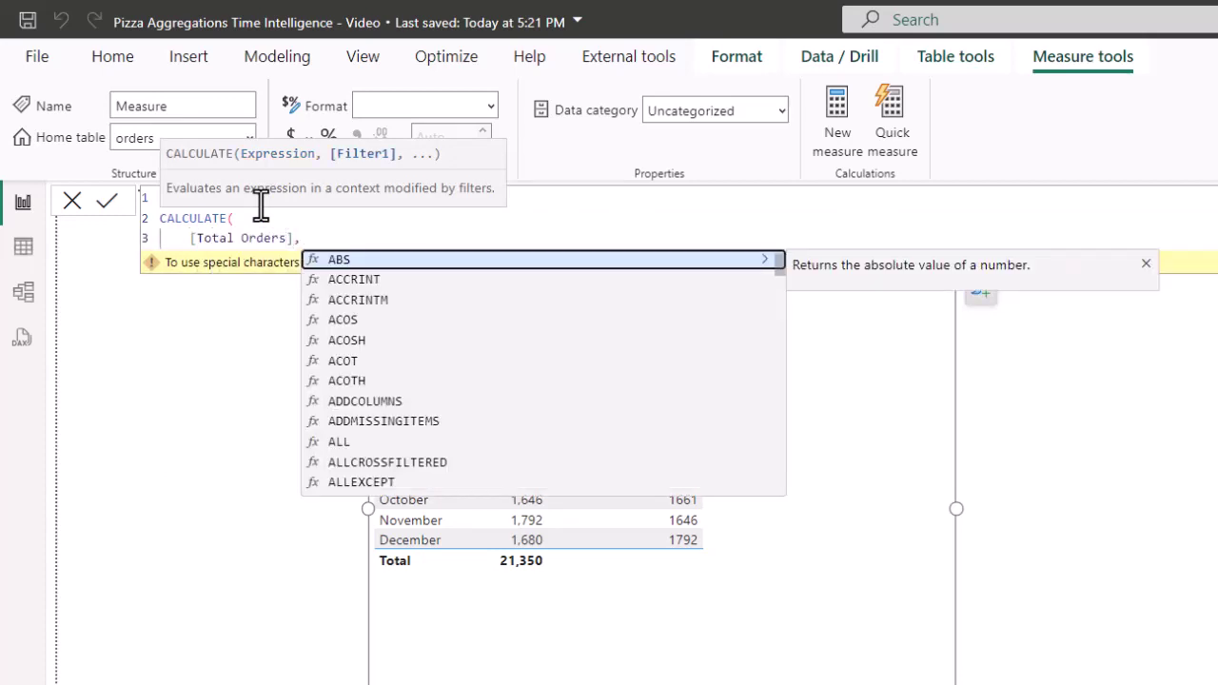
Add PREVIOUSQUARTER on 'Date'[Date] as the filter argument, placing the function and its column on separate lines
key("shift+Return")
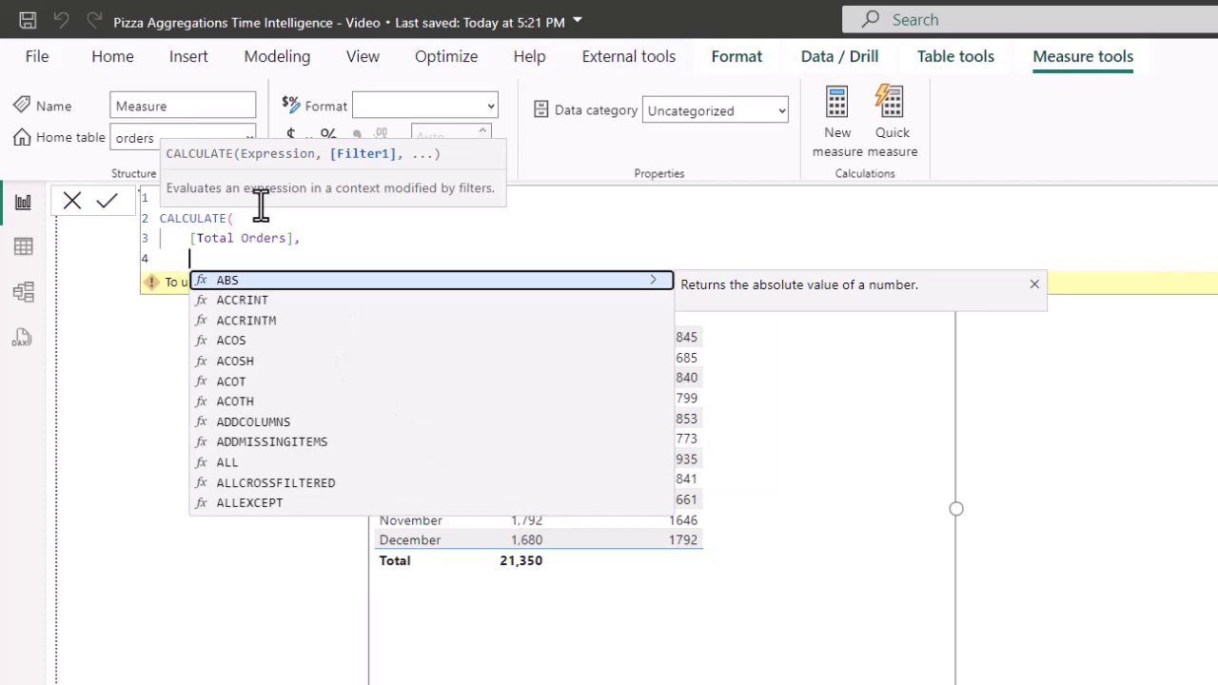
type("prev")
key("Down")
key("Down")
key("Down")
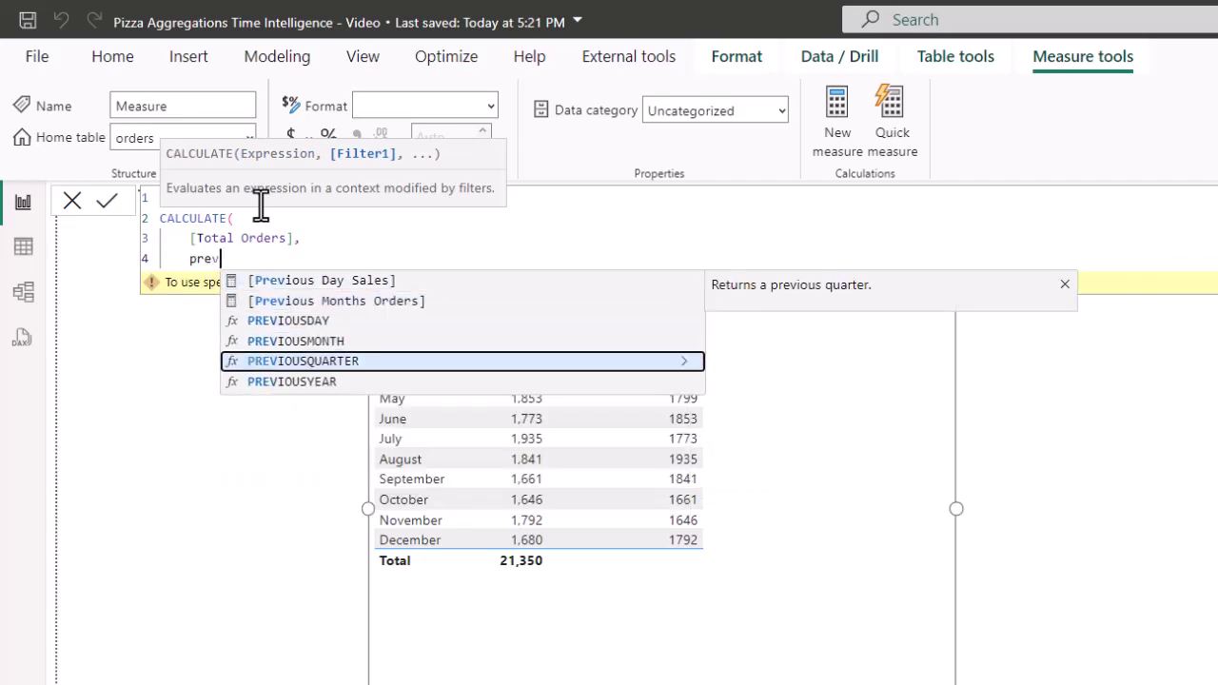
key("Down")
key("Tab")
key("shift+Return")
type("date")
key("Down")
key("Down")
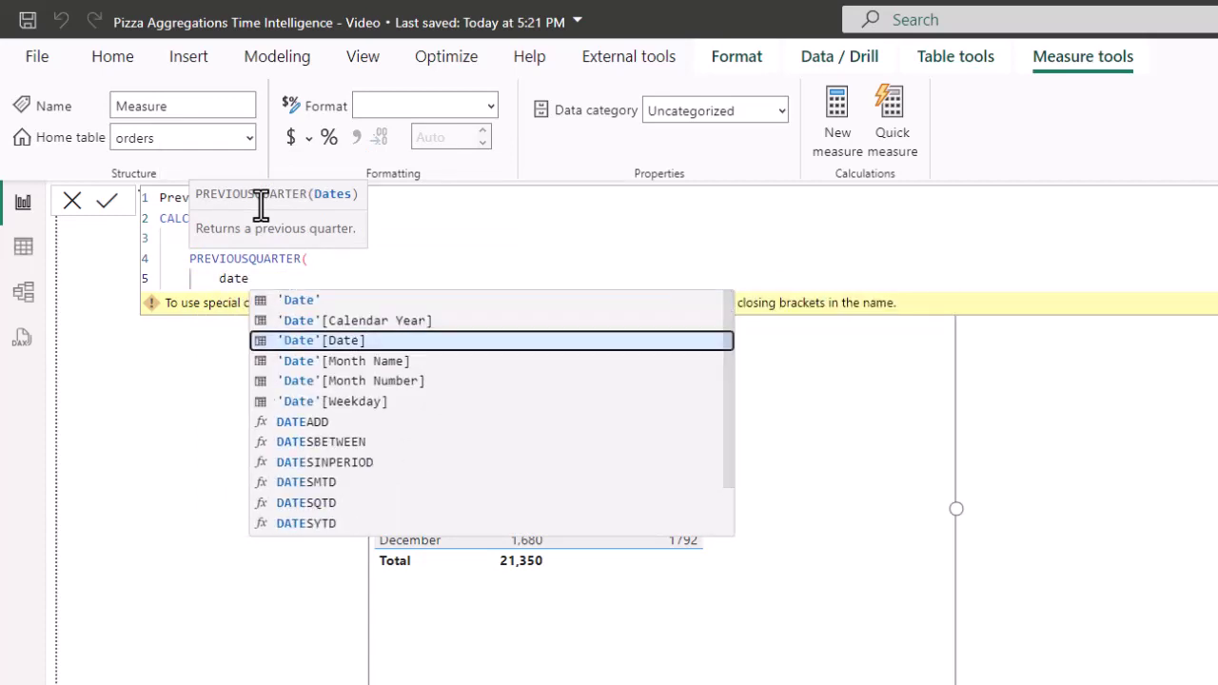
key("Tab")
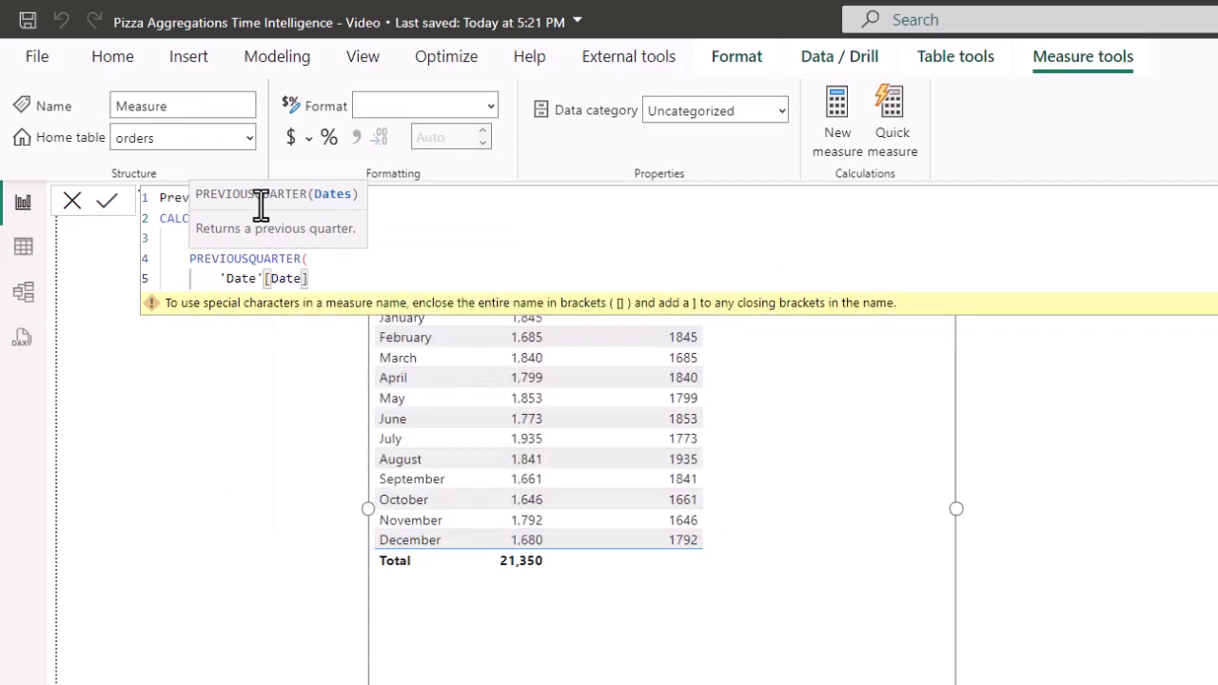
Close the PREVIOUSQUARTER and CALCULATE functions, commit the measure and add Previous Quarter to the table visual
key("shift+Return")
key("BackSpace")
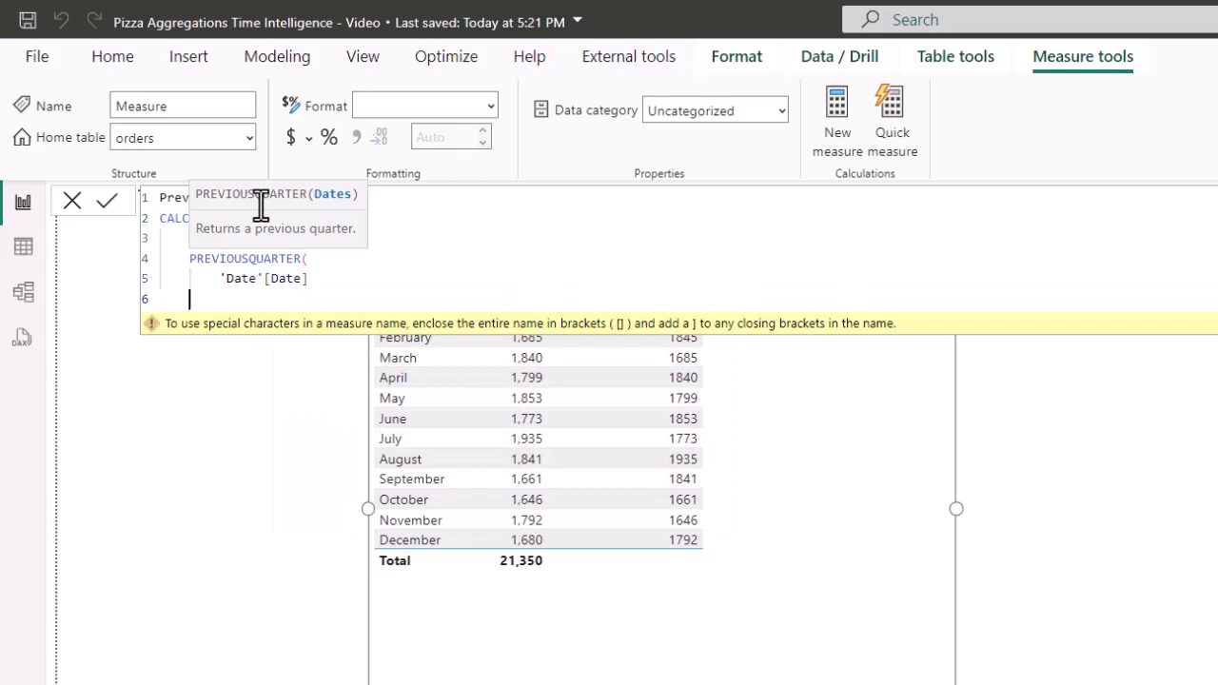
type("))")
key("shift+Return")
key("BackSpace")
type(")")
key("Return")
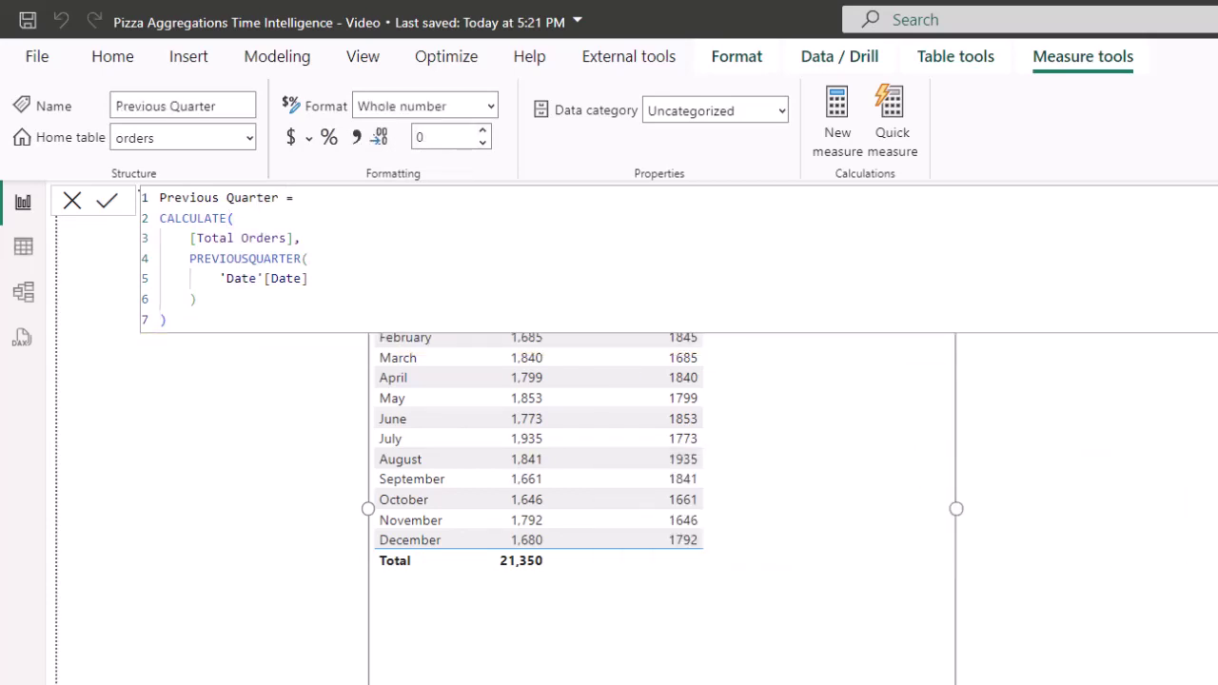
left_click_drag(1208, 618, 864, 558)
left_click(1138, 644)
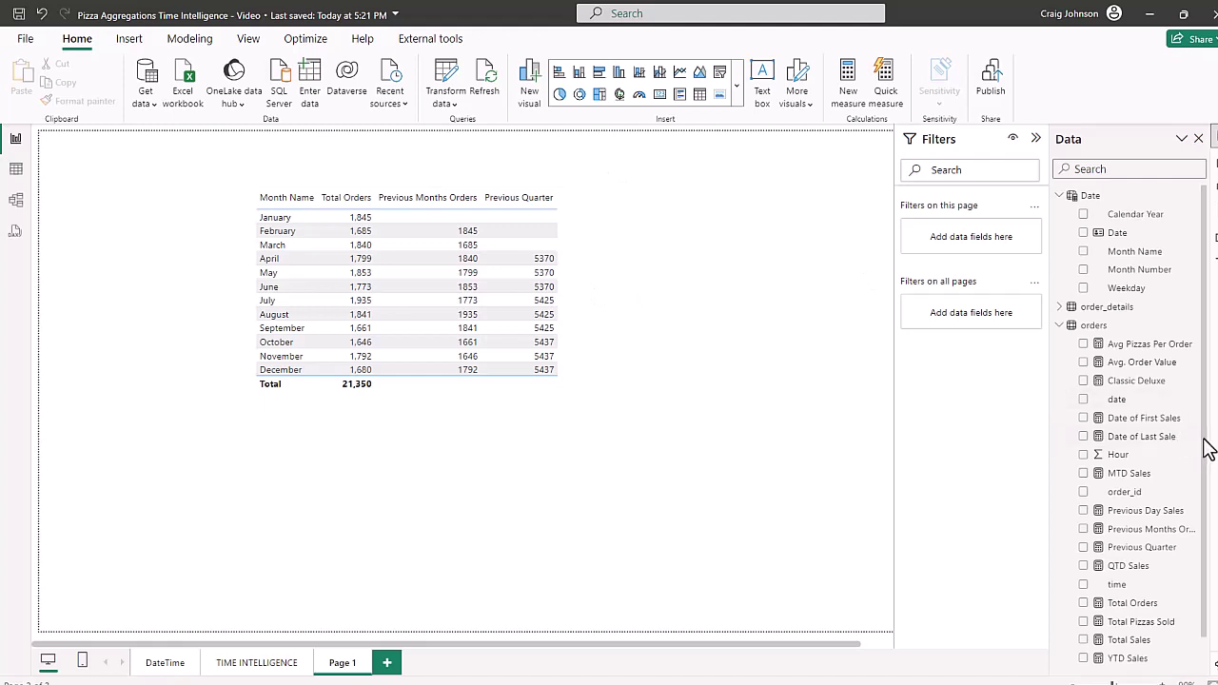
scroll(1206, 447, "down", 2)
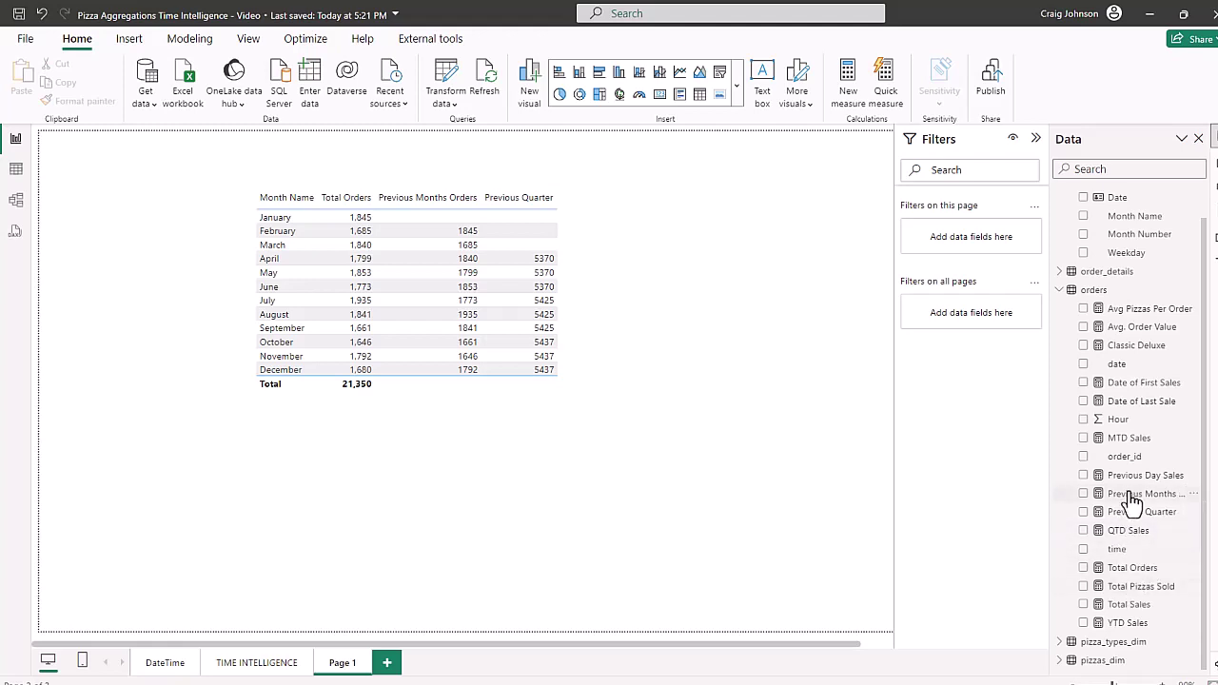
scroll(1128, 506, "up", 2)
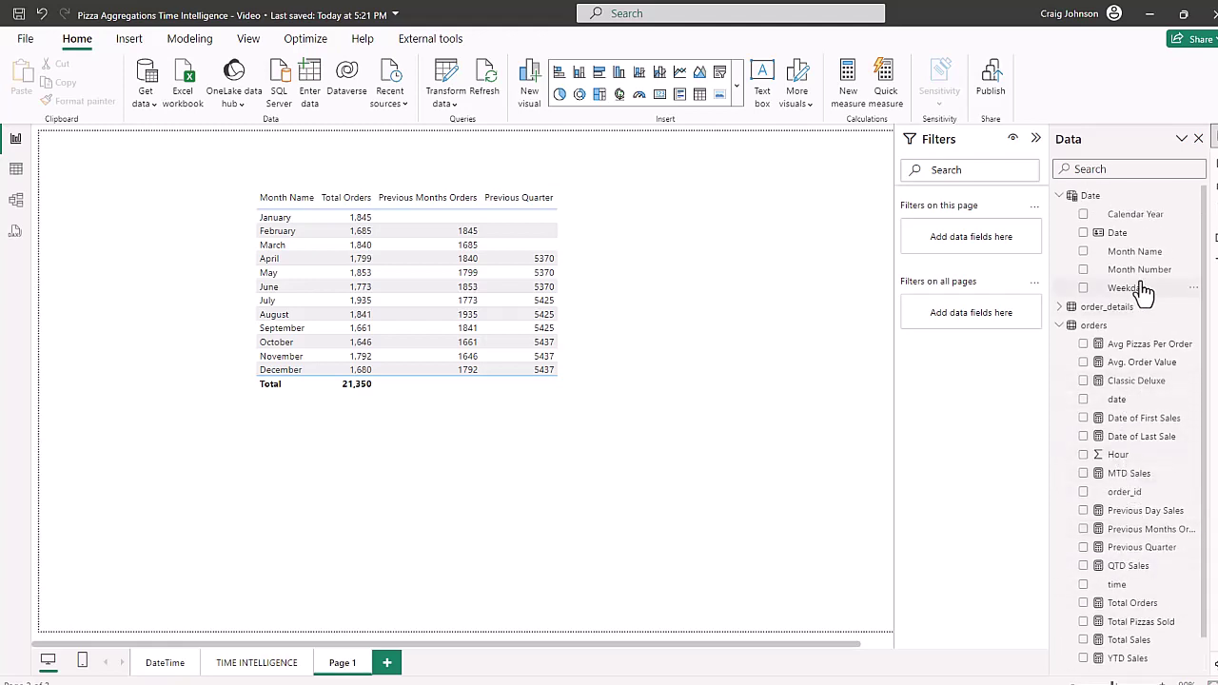